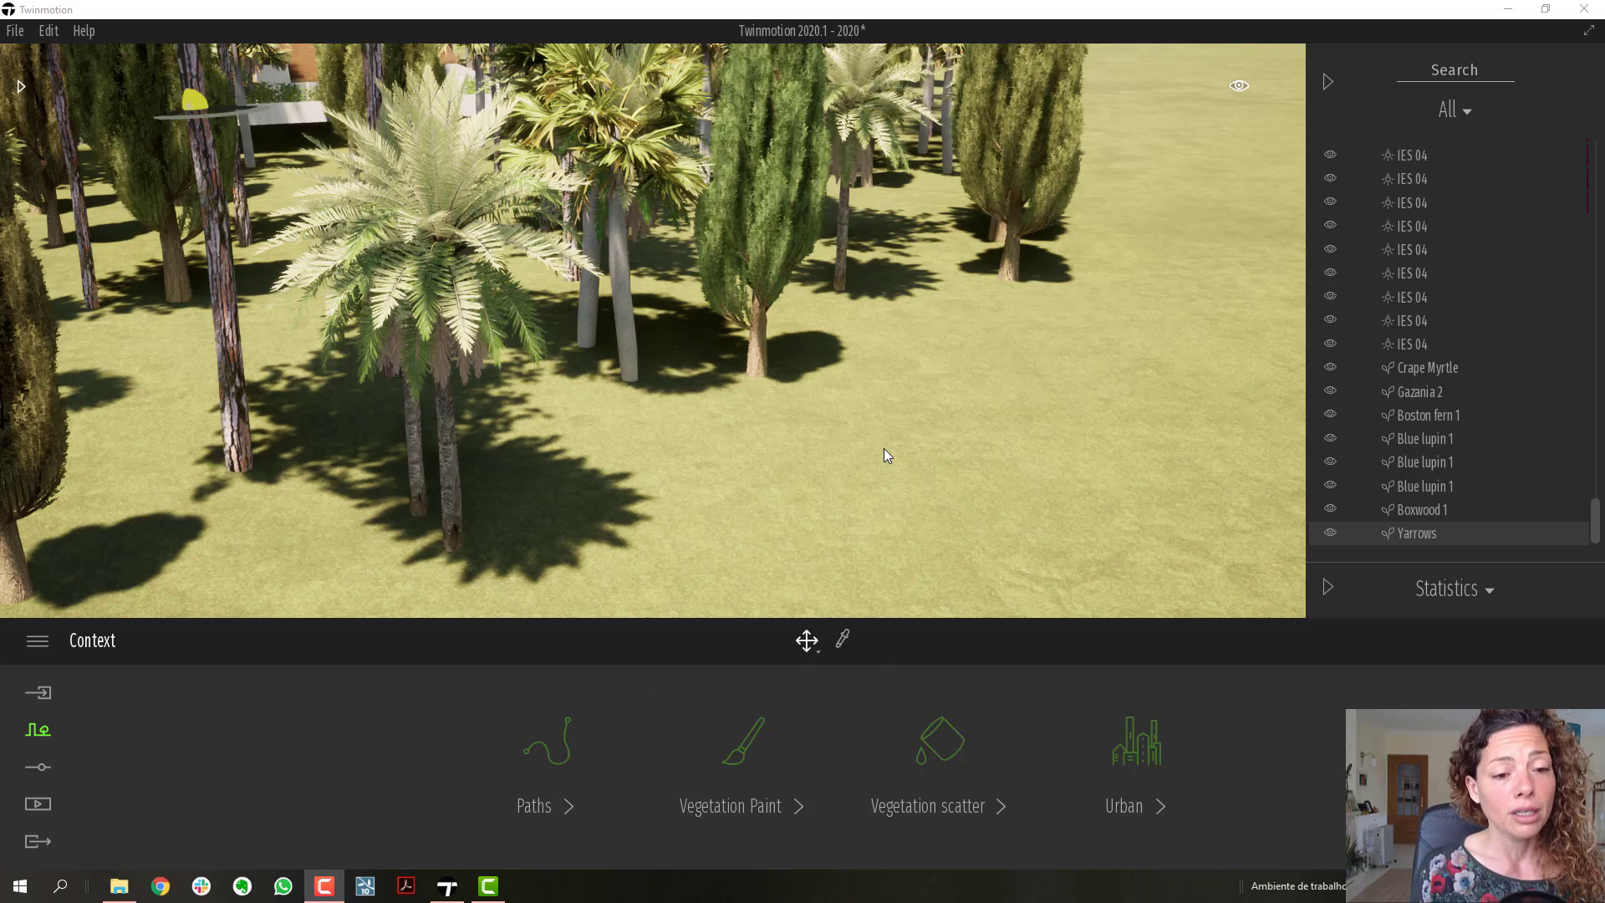
Start Vegetation Paint for the open ground beside the trees and add the Mexican Lime and Apple Tree models to its palette
mouse_move(884, 448)
right_down()
mouse_move(702, 435)
mouse_move(668, 551)
mouse_move(644, 493)
mouse_move(870, 494)
mouse_move(792, 535)
mouse_move(824, 385)
mouse_move(890, 217)
mouse_move(886, 242)
right_up()
key(s)
key(s)
key(s)
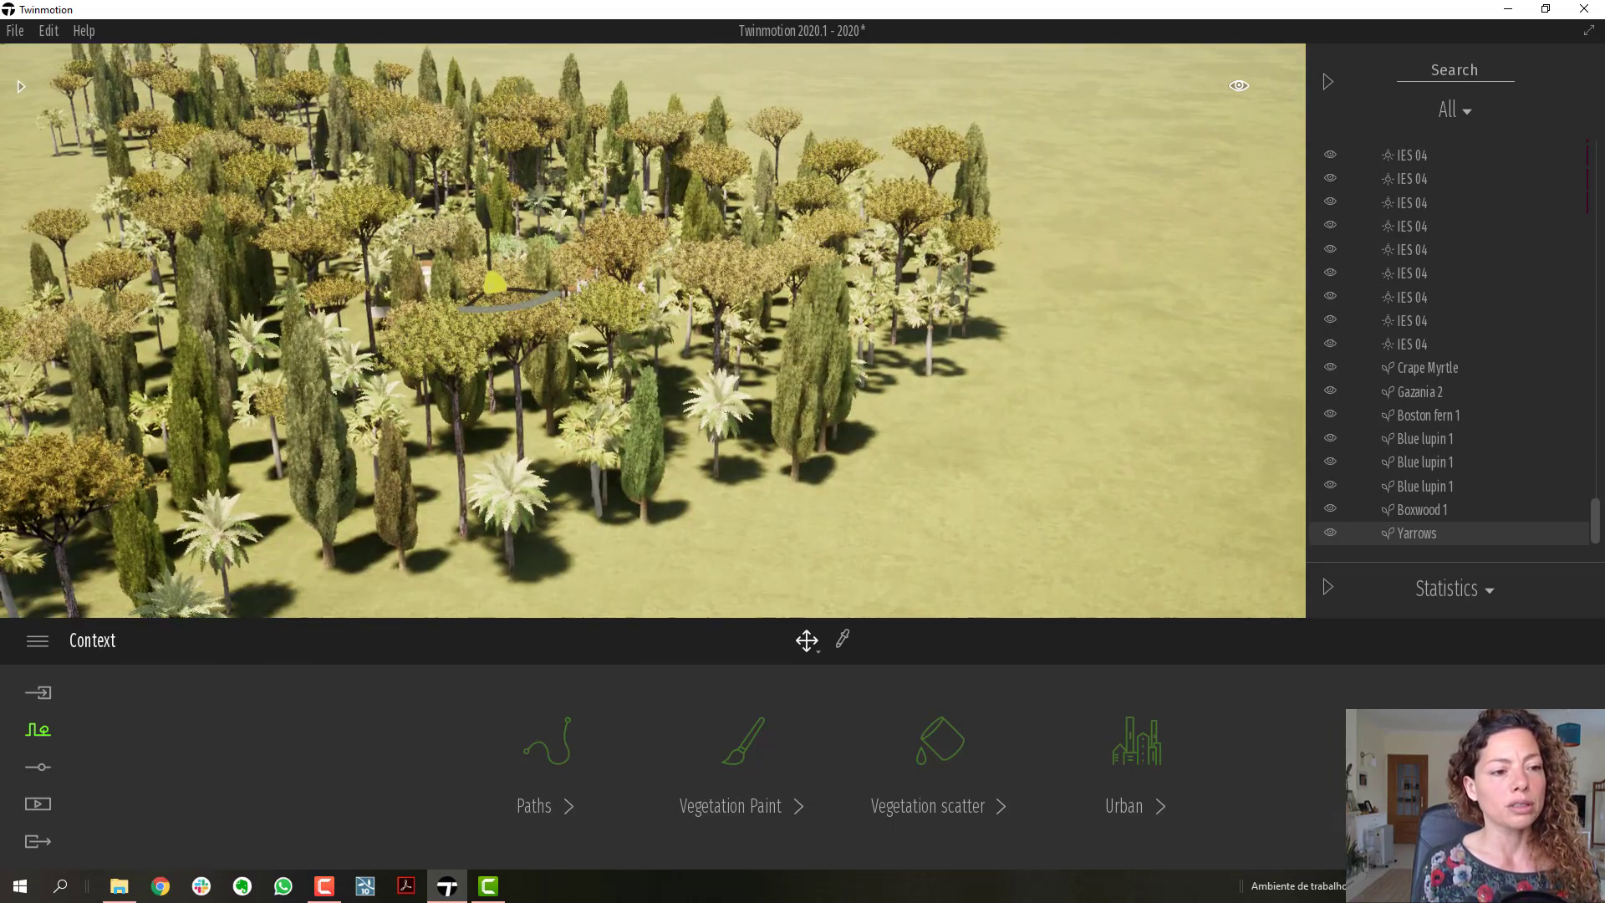
right_drag(660, 430, 666, 565)
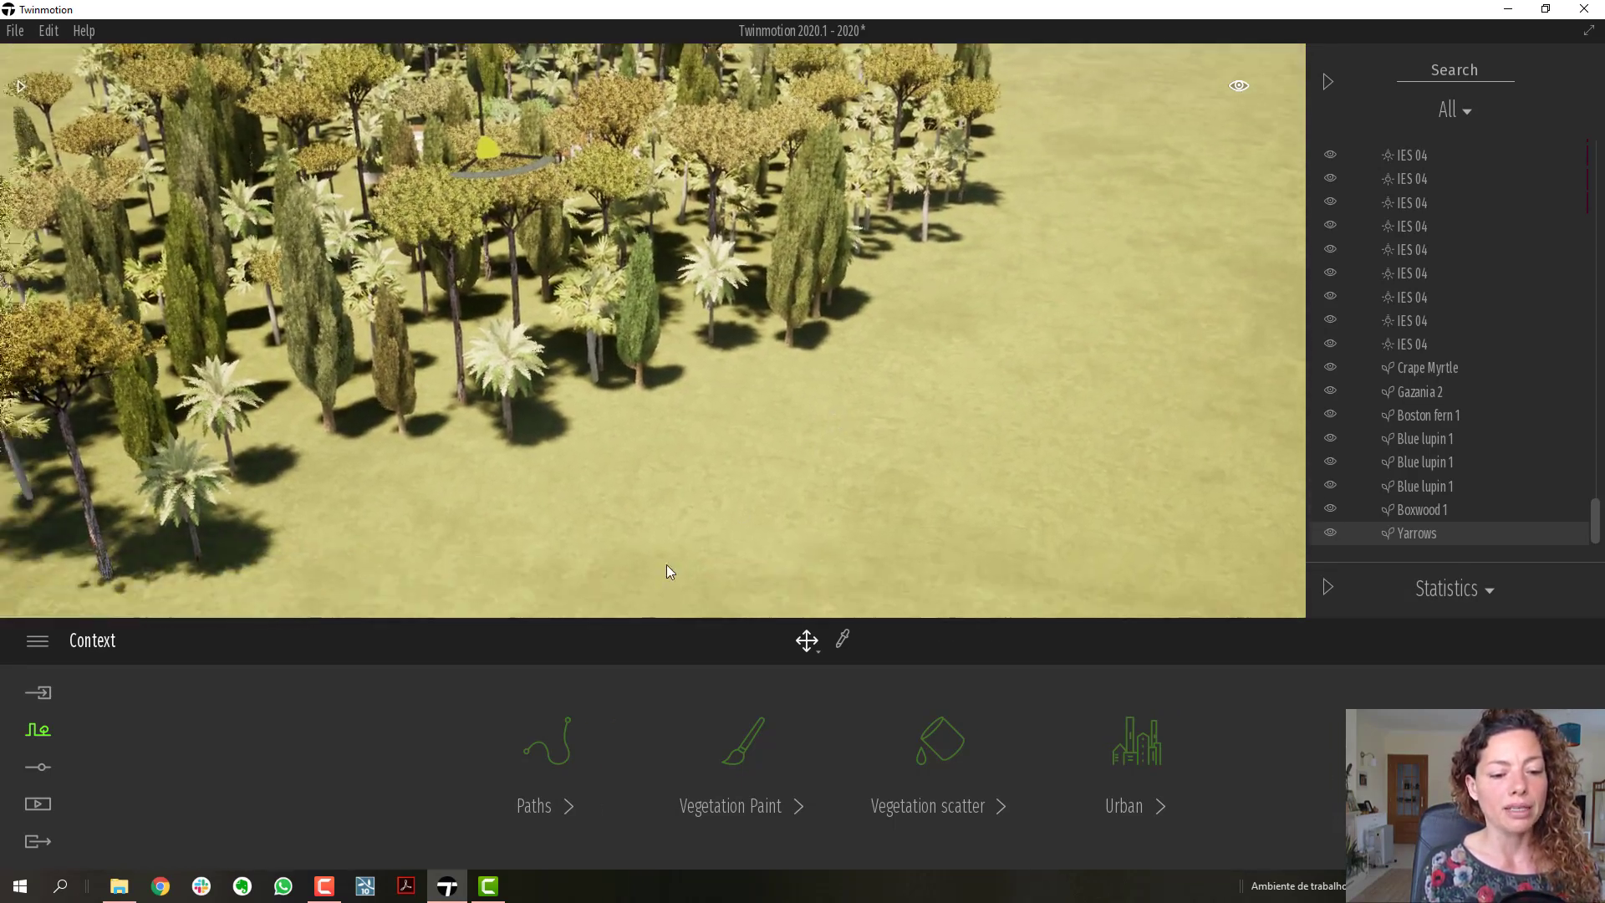
click(747, 746)
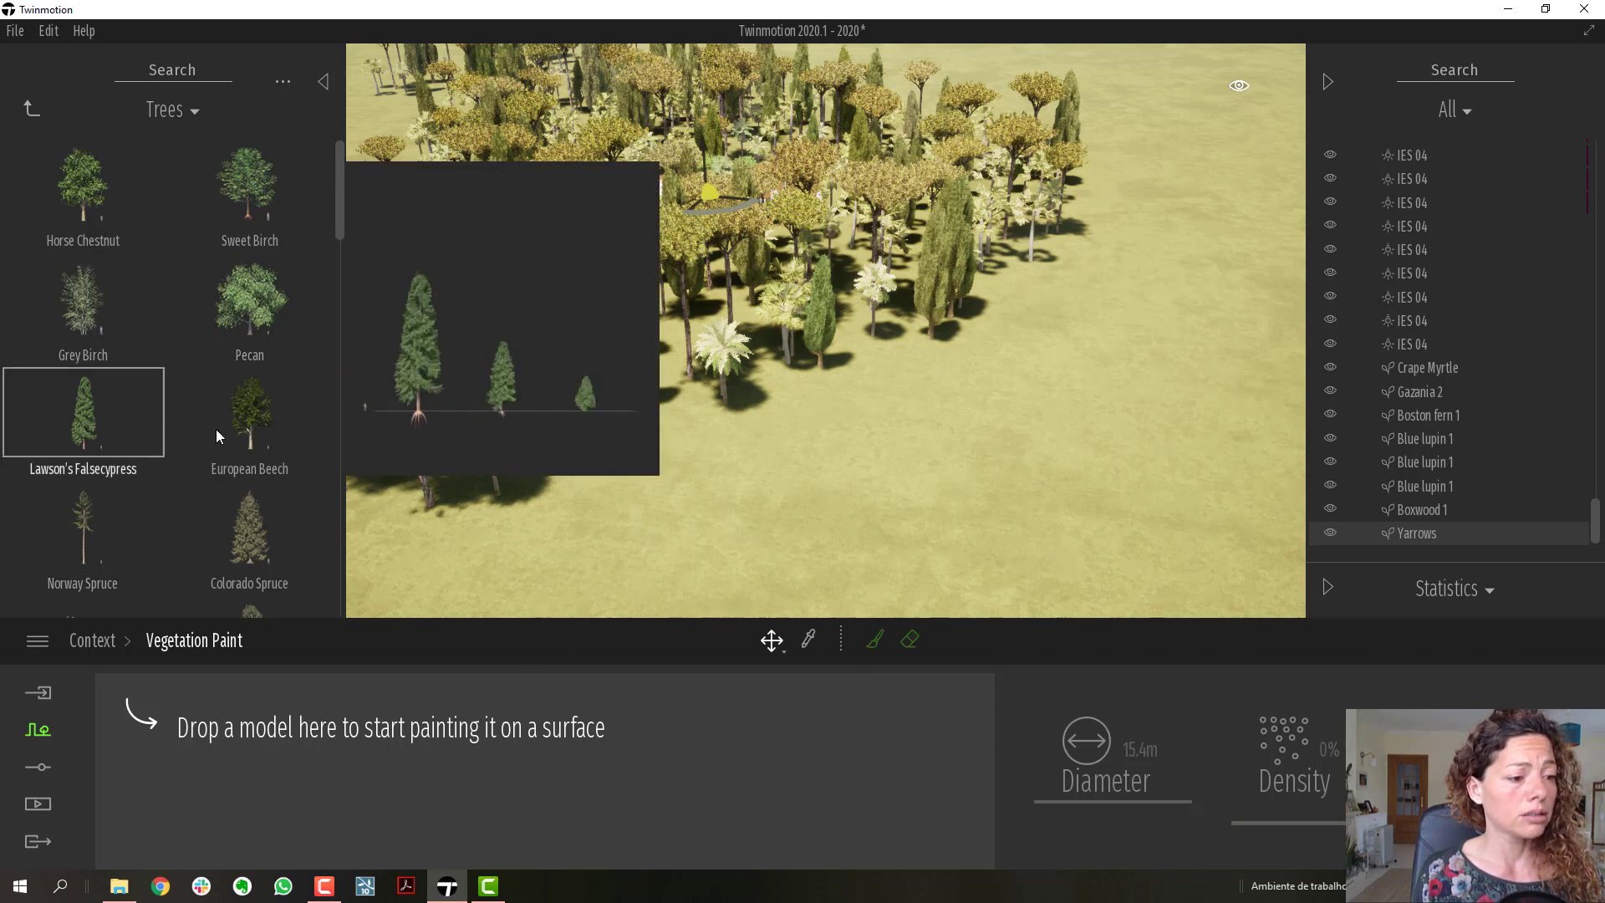
scroll(216, 429, down, 10)
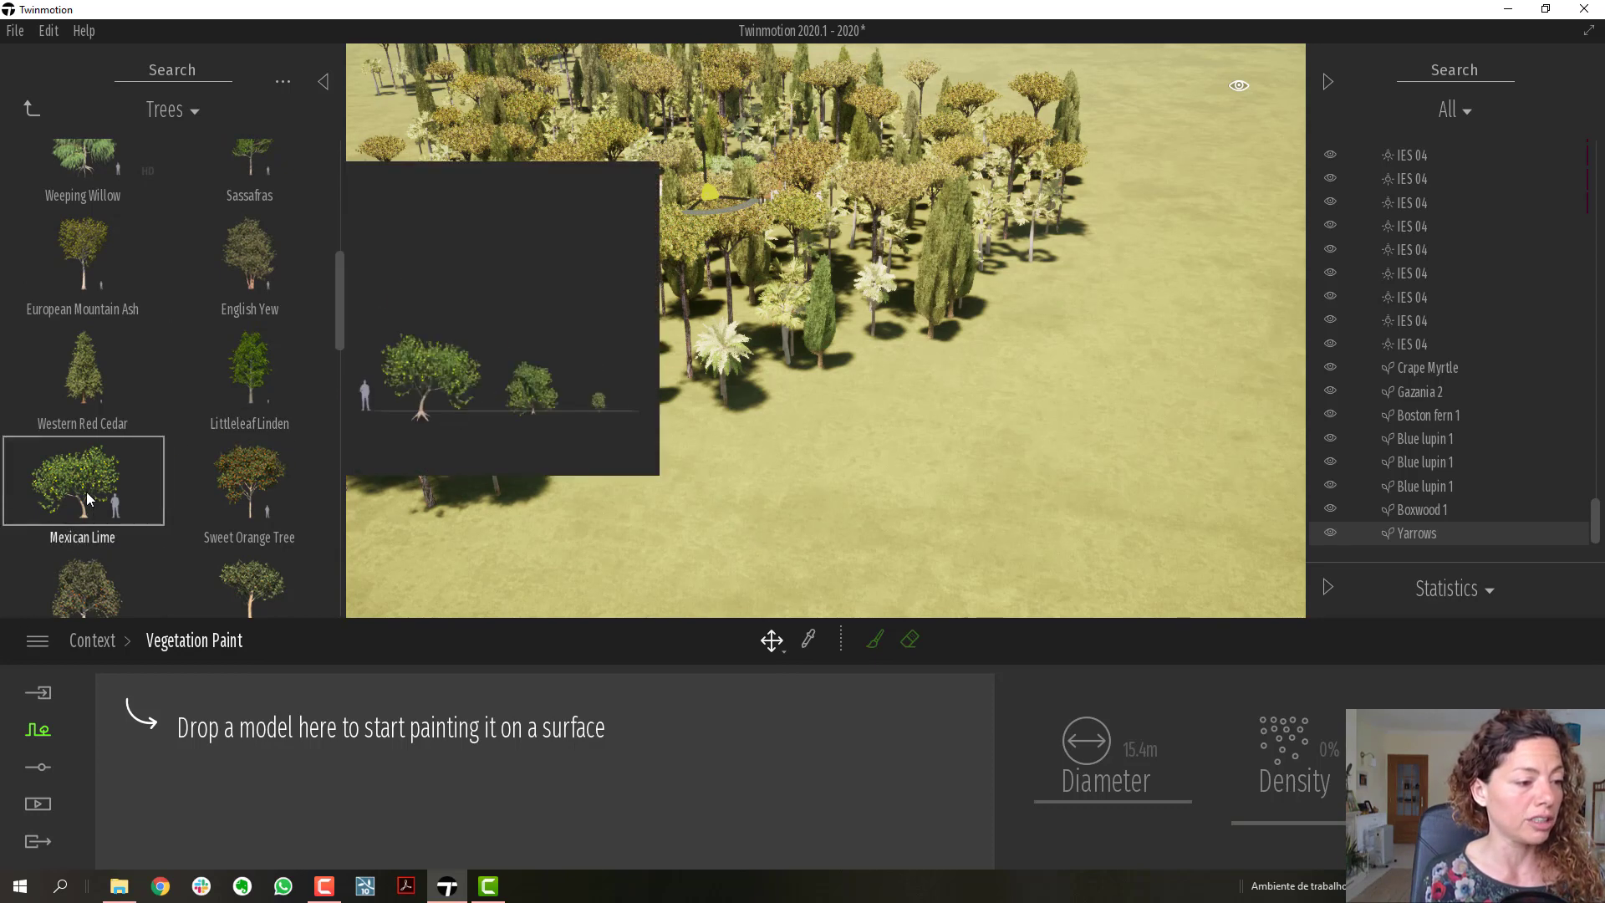
mouse_move(87, 492)
mouse_down()
mouse_move(189, 795)
mouse_move(180, 827)
mouse_move(172, 756)
mouse_move(232, 800)
mouse_up()
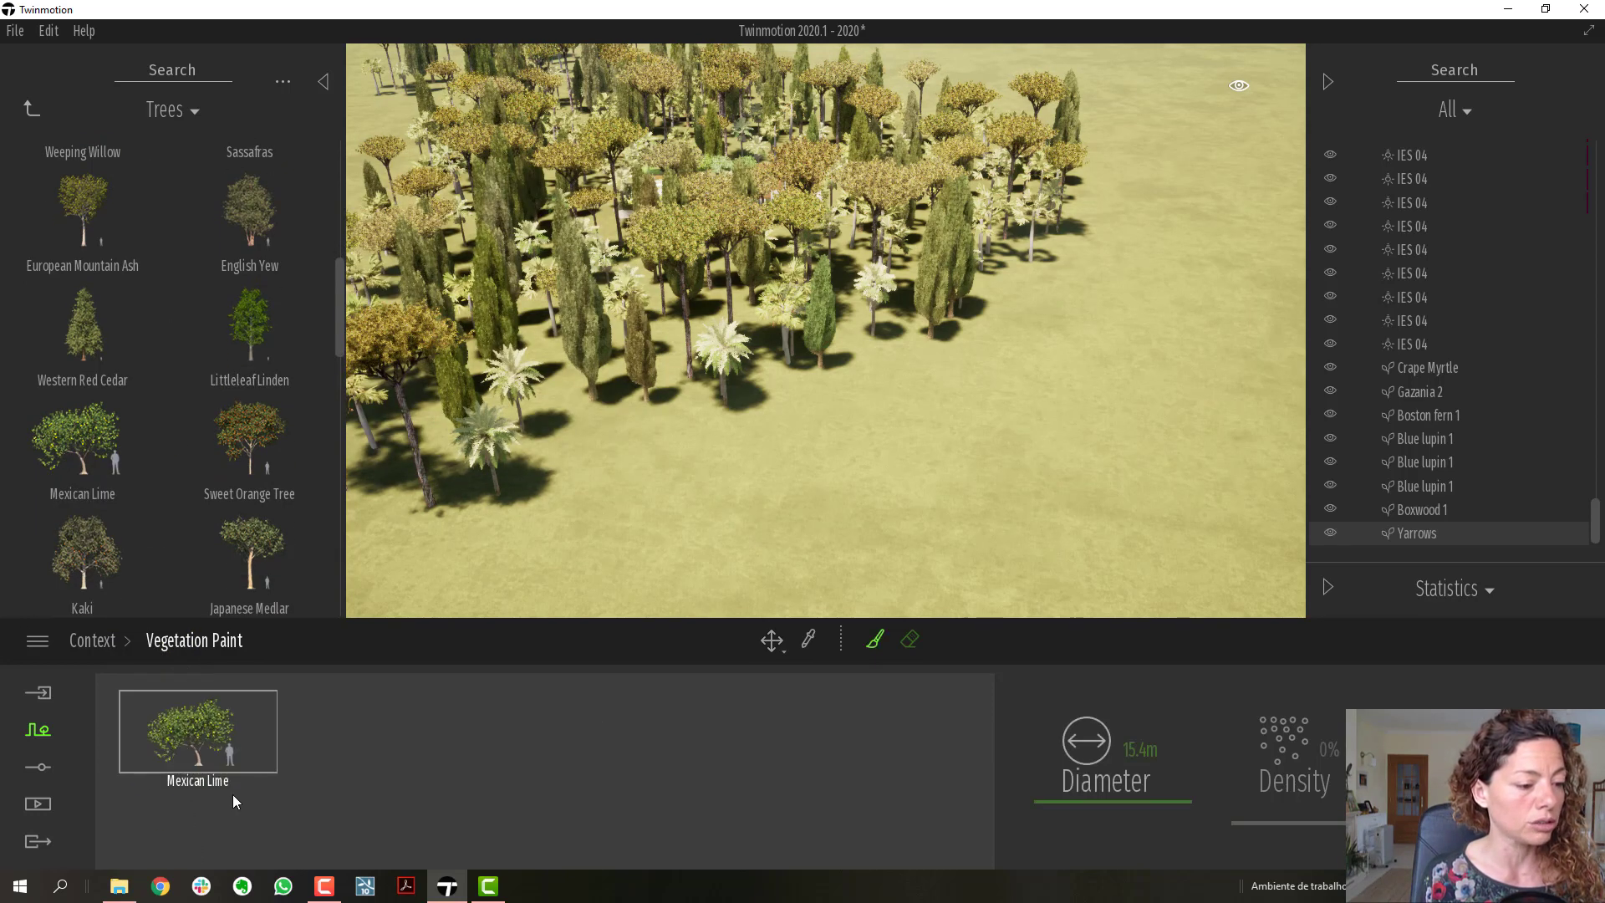
scroll(213, 424, down, 3)
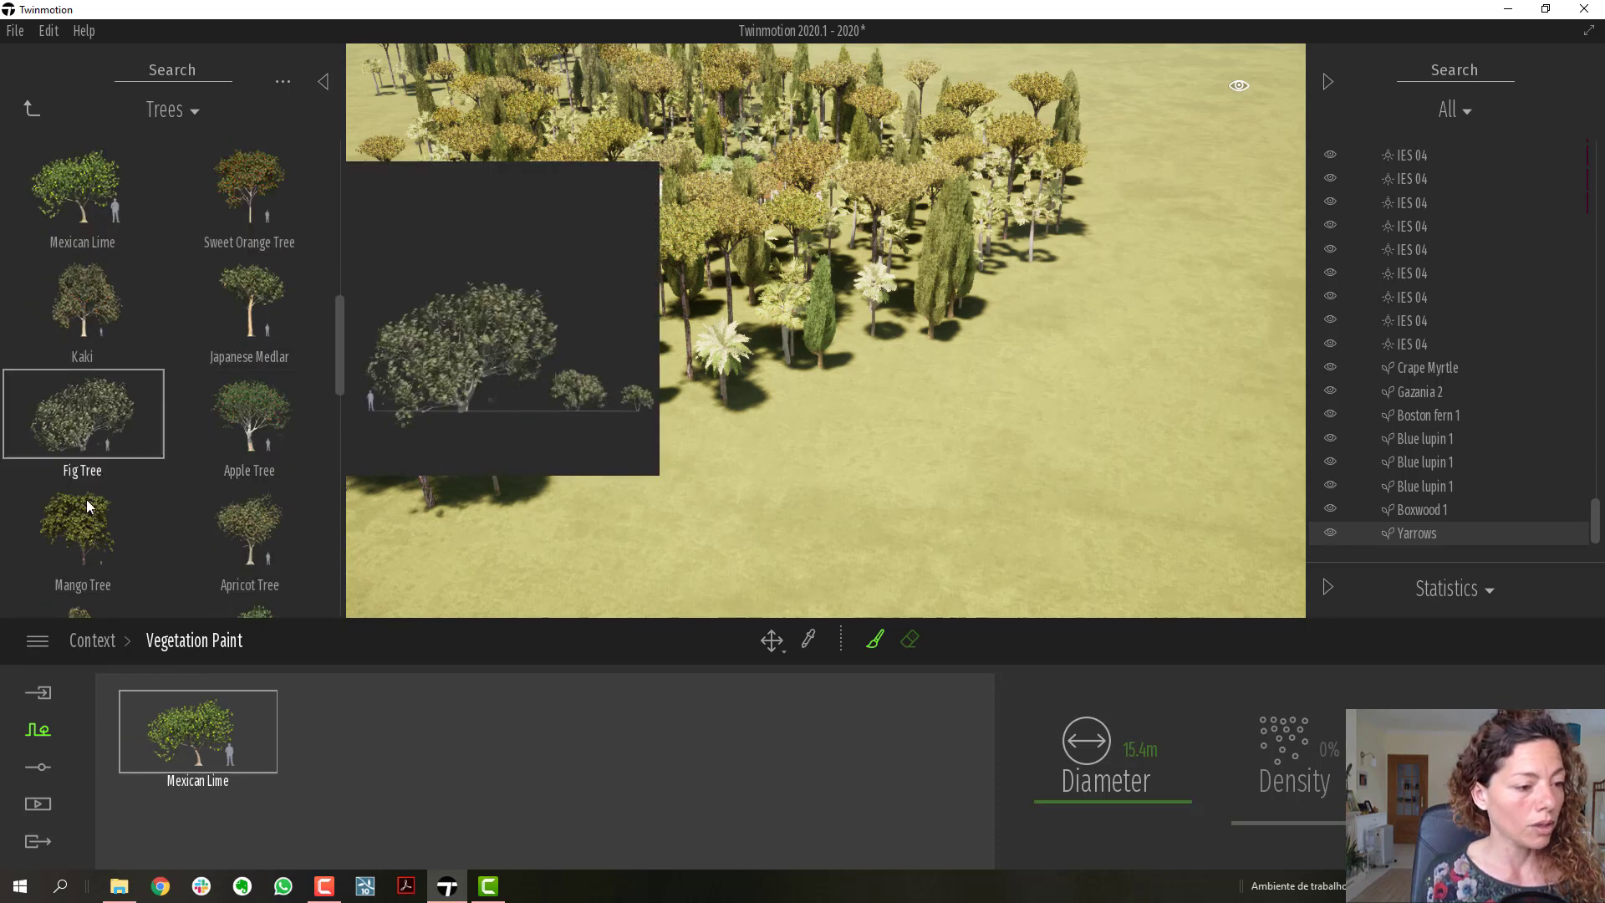
drag(229, 428, 359, 740)
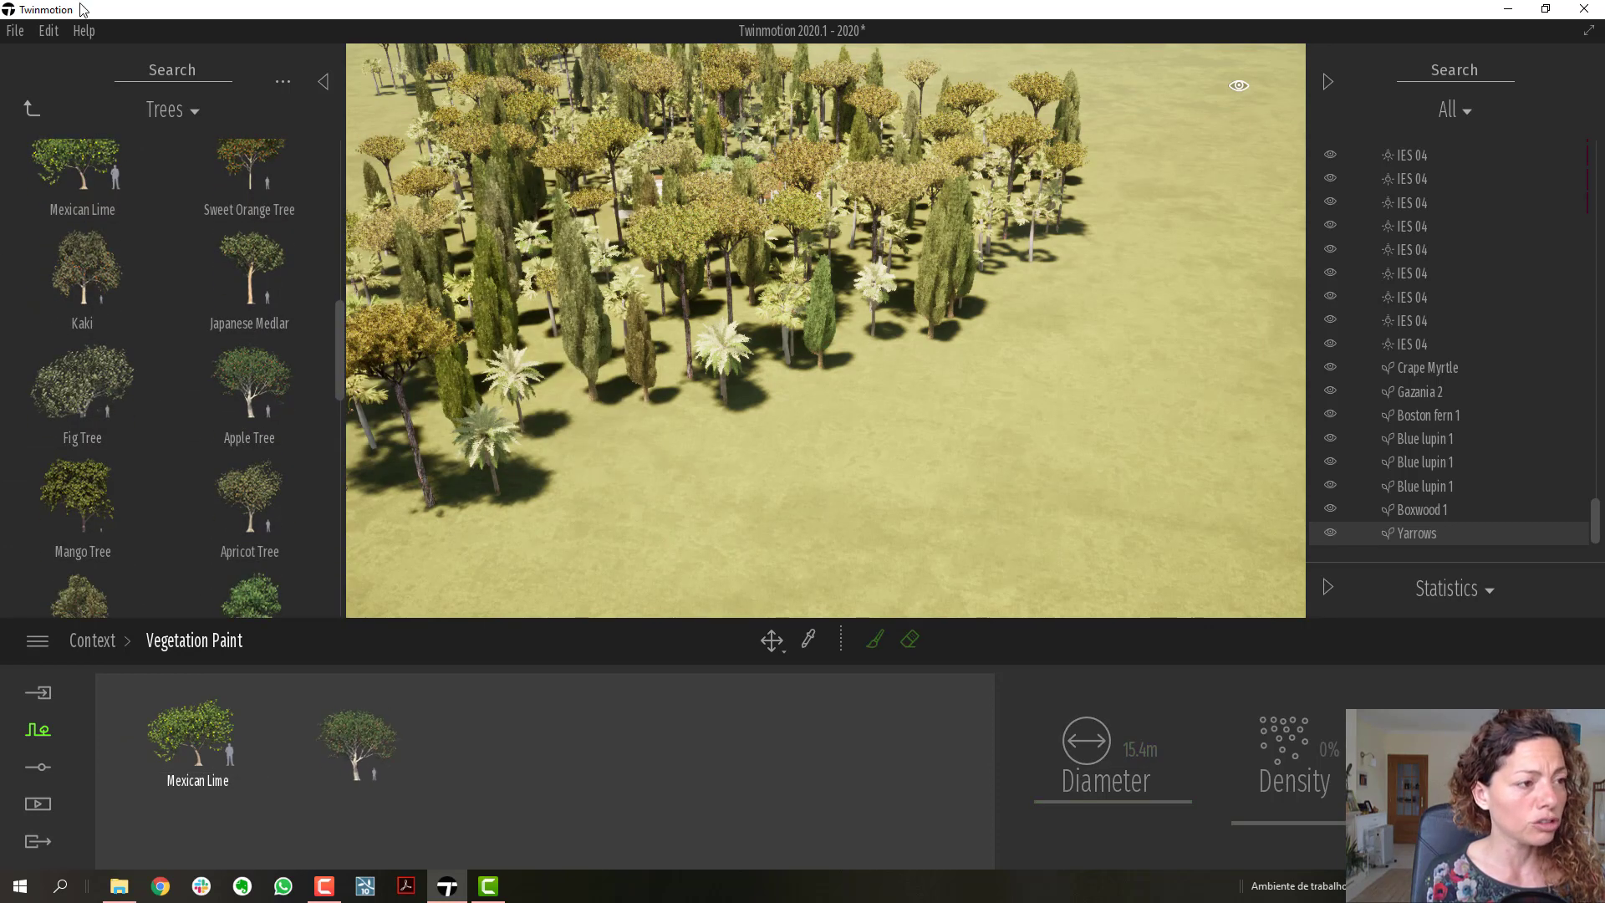
Add the Bush base 2 and Common fern 1 models from the bushes library to the vegetation palette
click(33, 107)
click(249, 197)
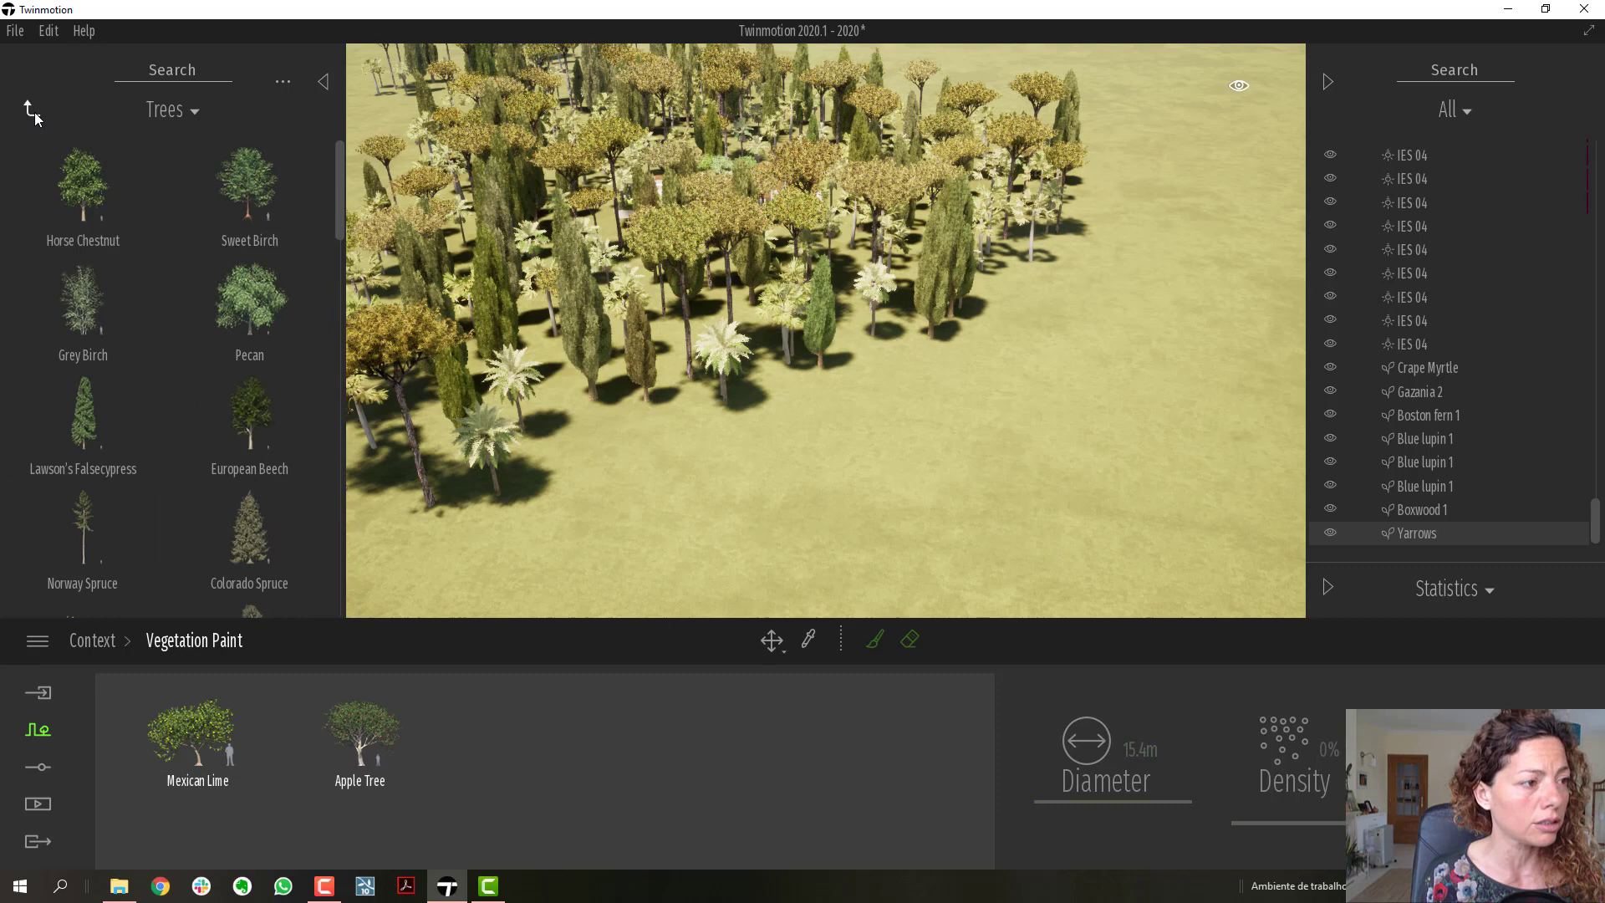
click(33, 107)
click(85, 313)
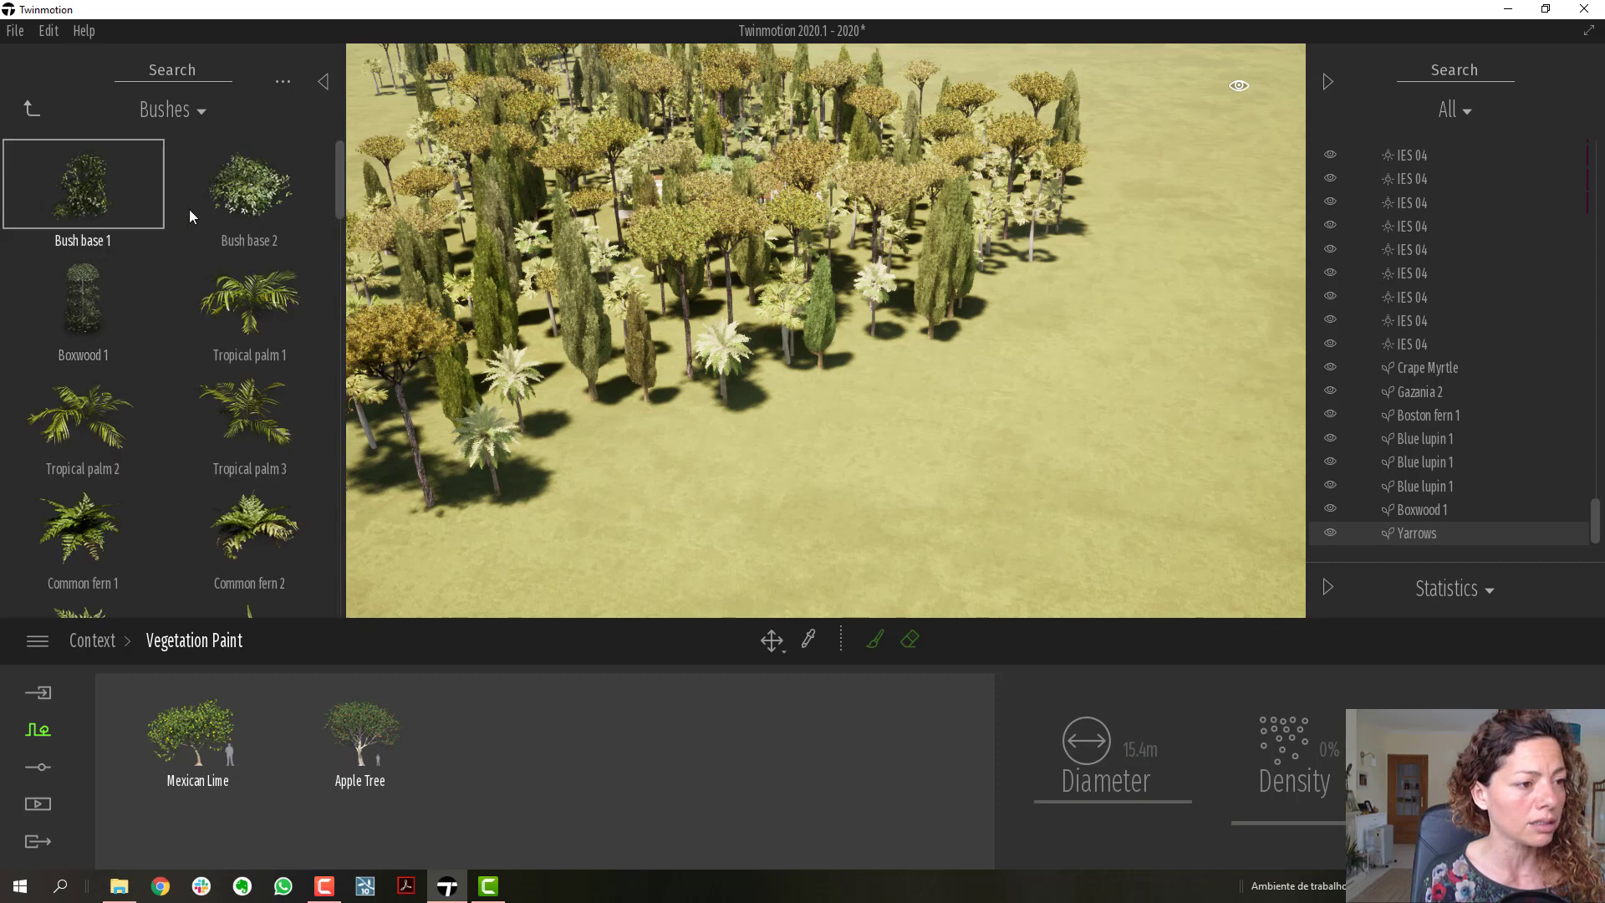
mouse_move(244, 178)
mouse_down()
mouse_move(414, 710)
mouse_move(462, 757)
mouse_up()
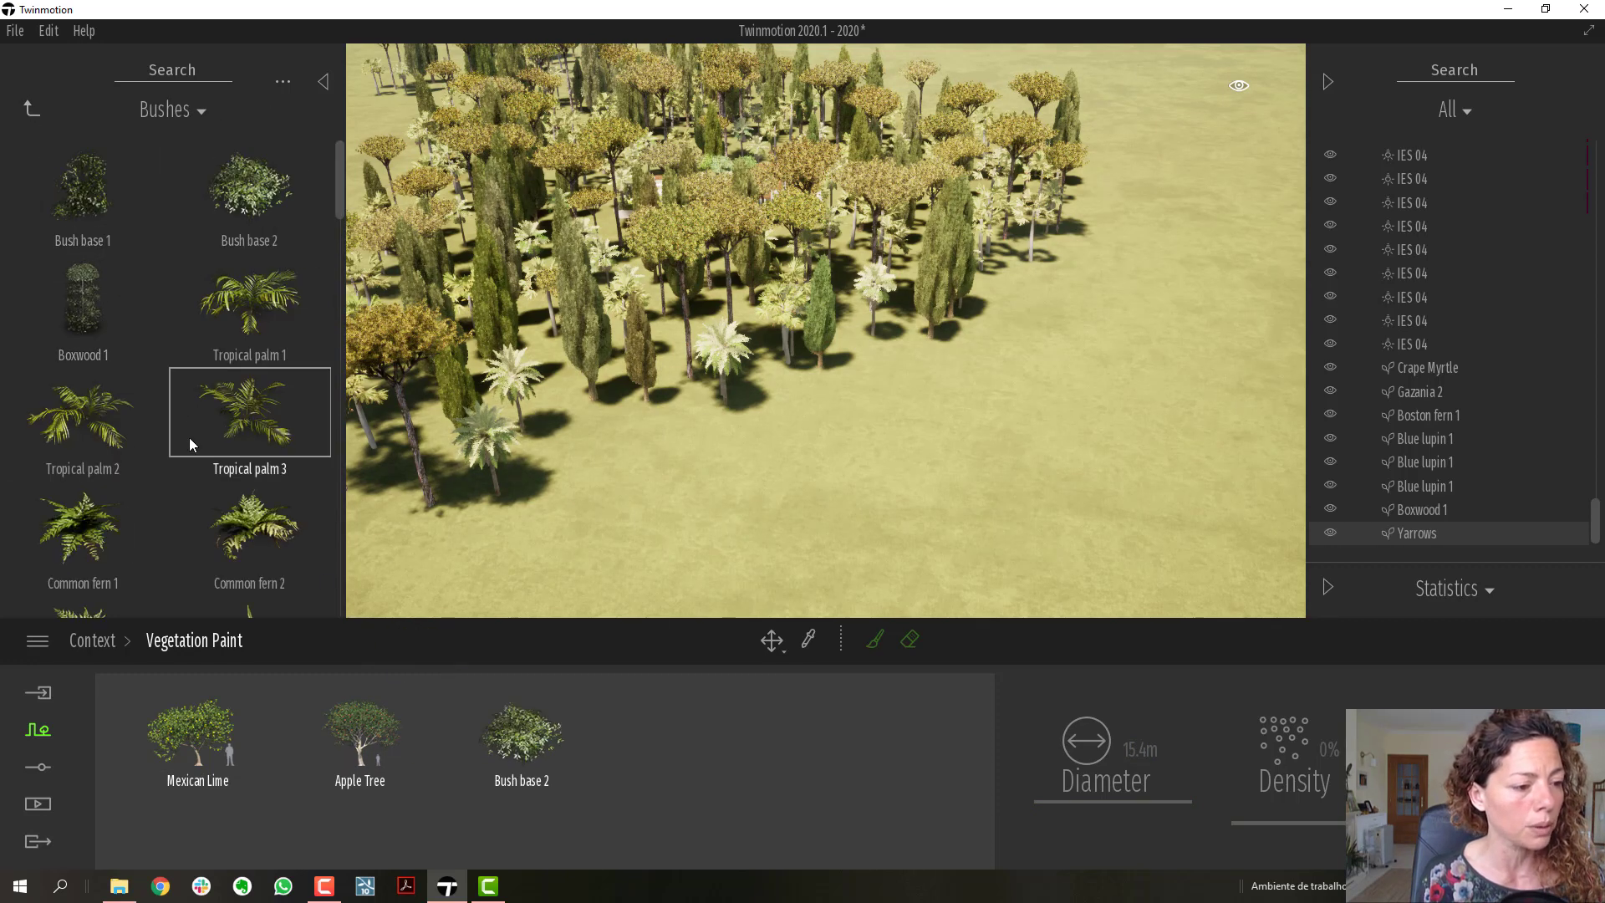
mouse_move(142, 545)
mouse_down()
mouse_move(404, 627)
mouse_move(702, 770)
mouse_up()
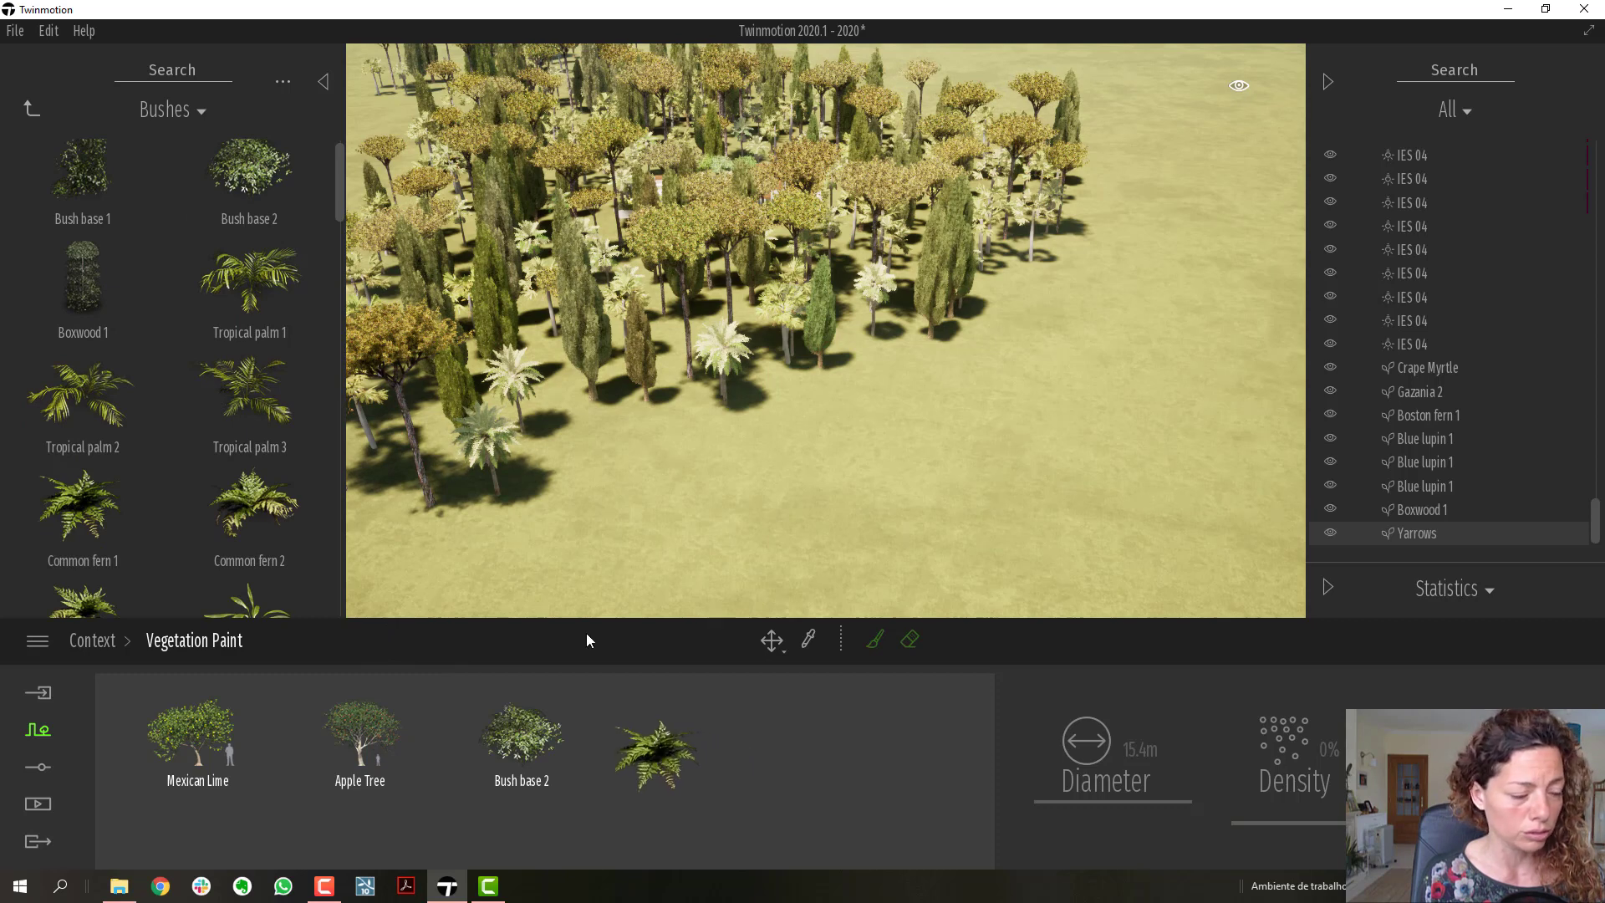
Add the Rock 11 model from the rocks library to the vegetation palette
click(33, 107)
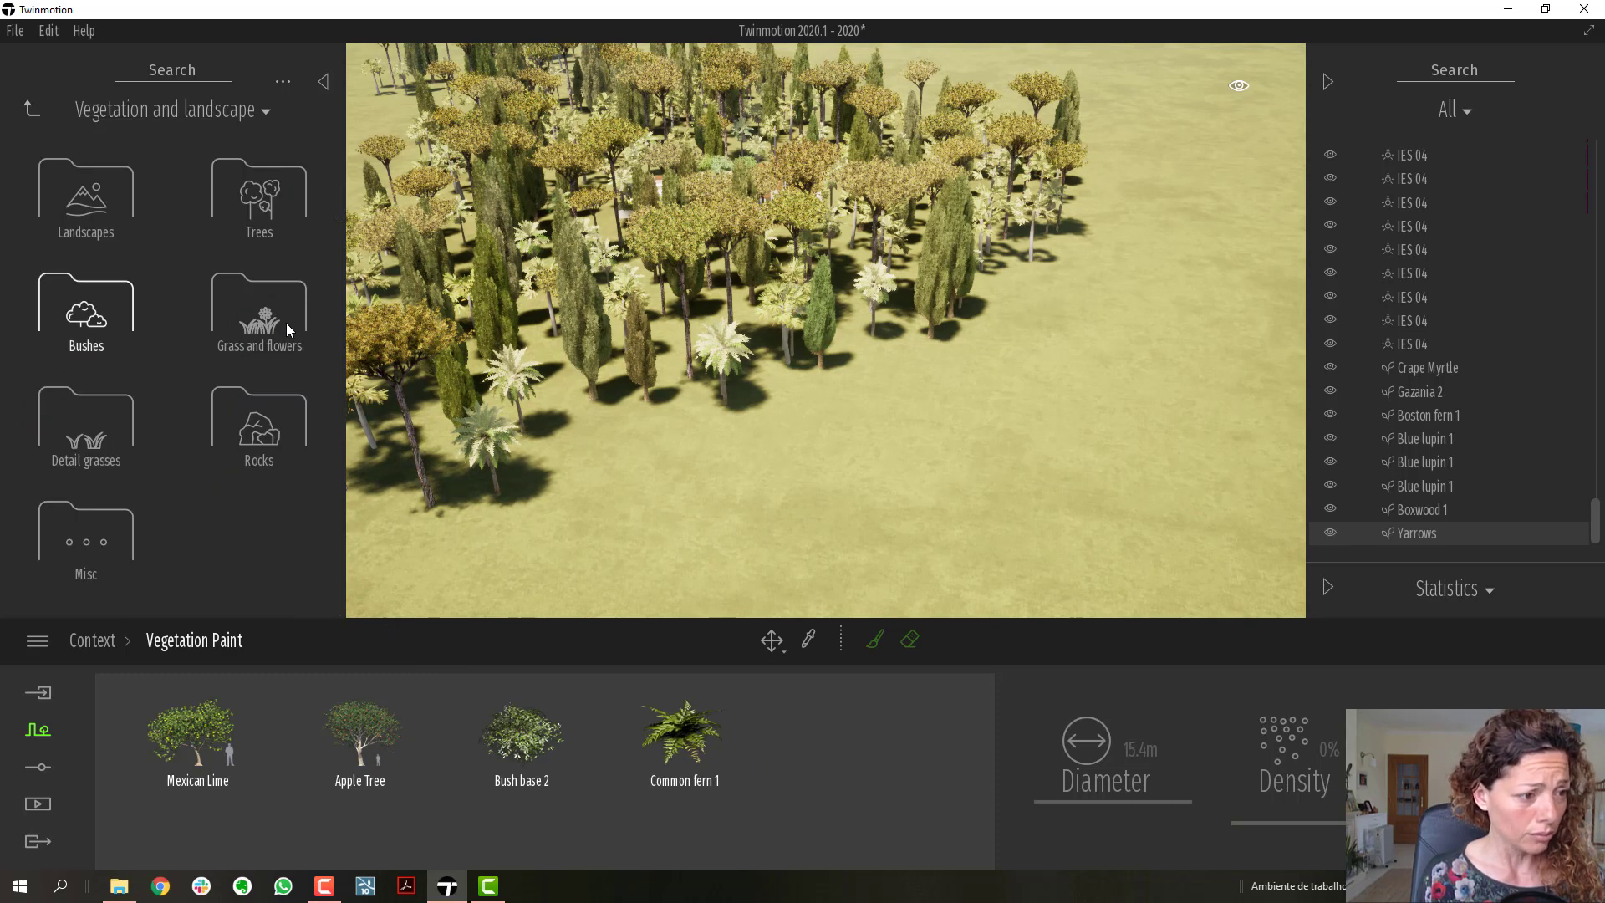
click(258, 417)
scroll(224, 364, down, 2)
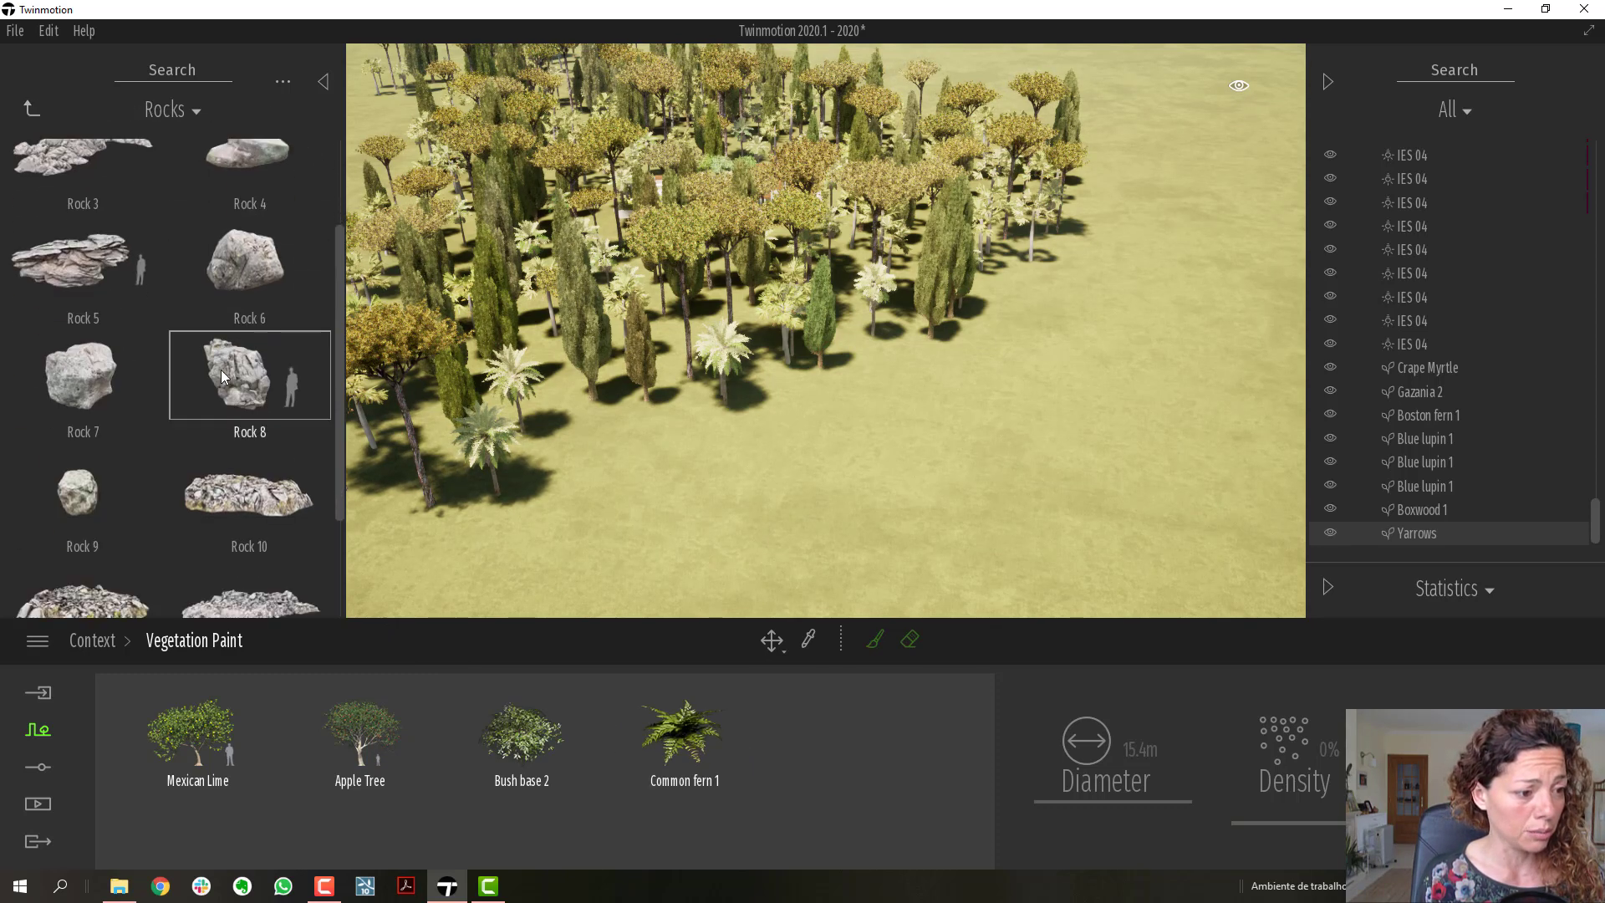
scroll(221, 369, down, 4)
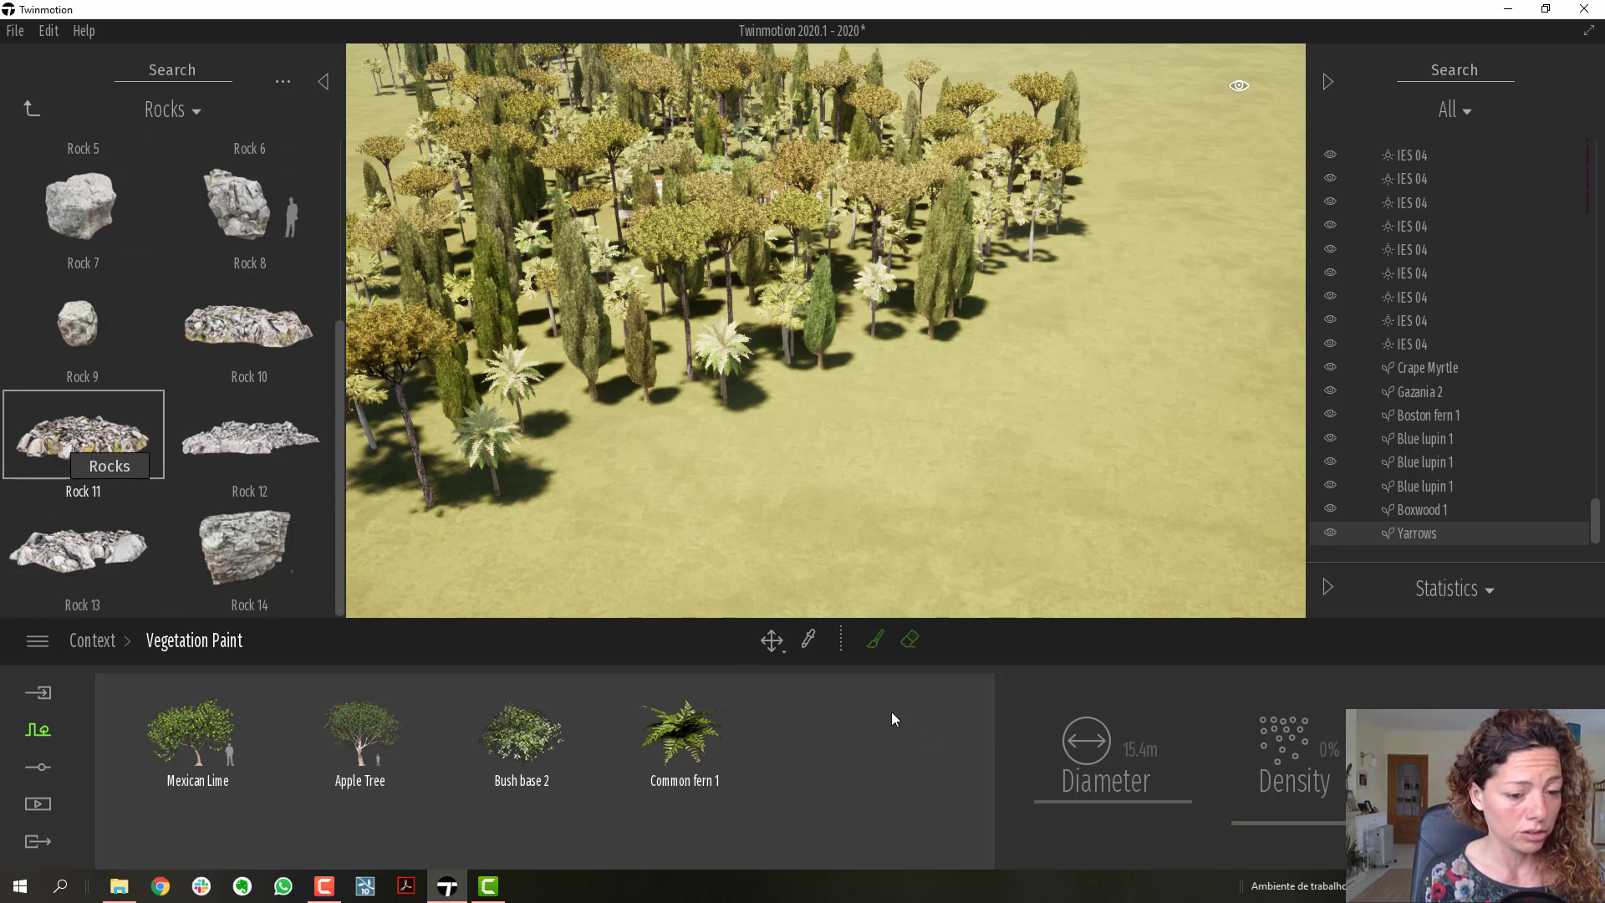
drag(891, 719, 799, 750)
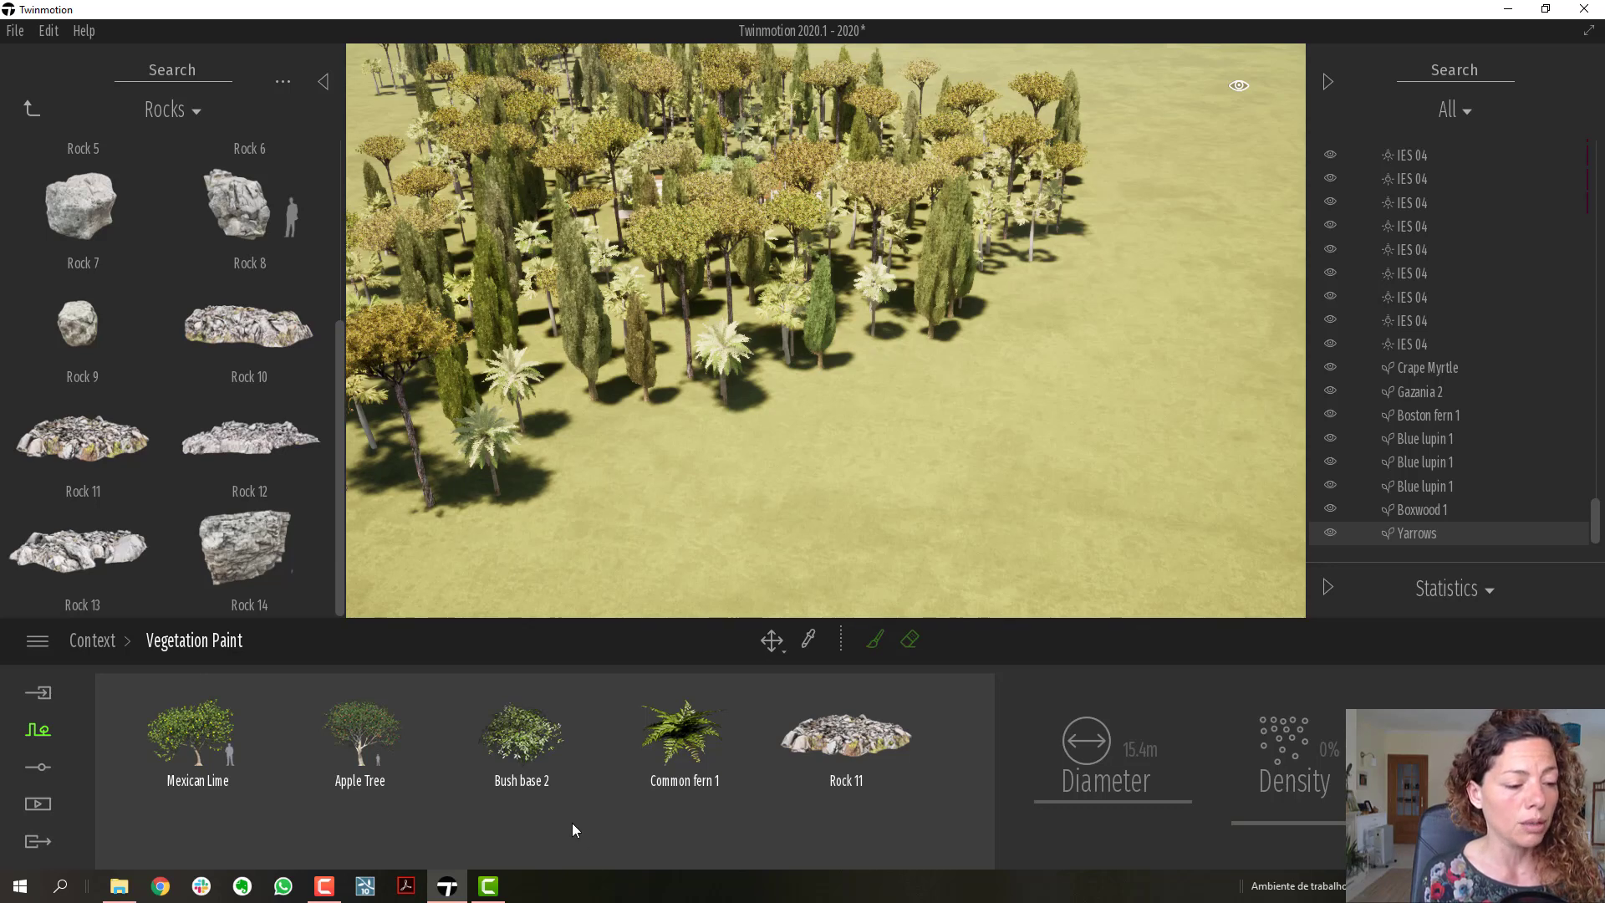
Set the Mexican Lime's painting density to 41% and its age to 38%, with growth switched on
click(184, 735)
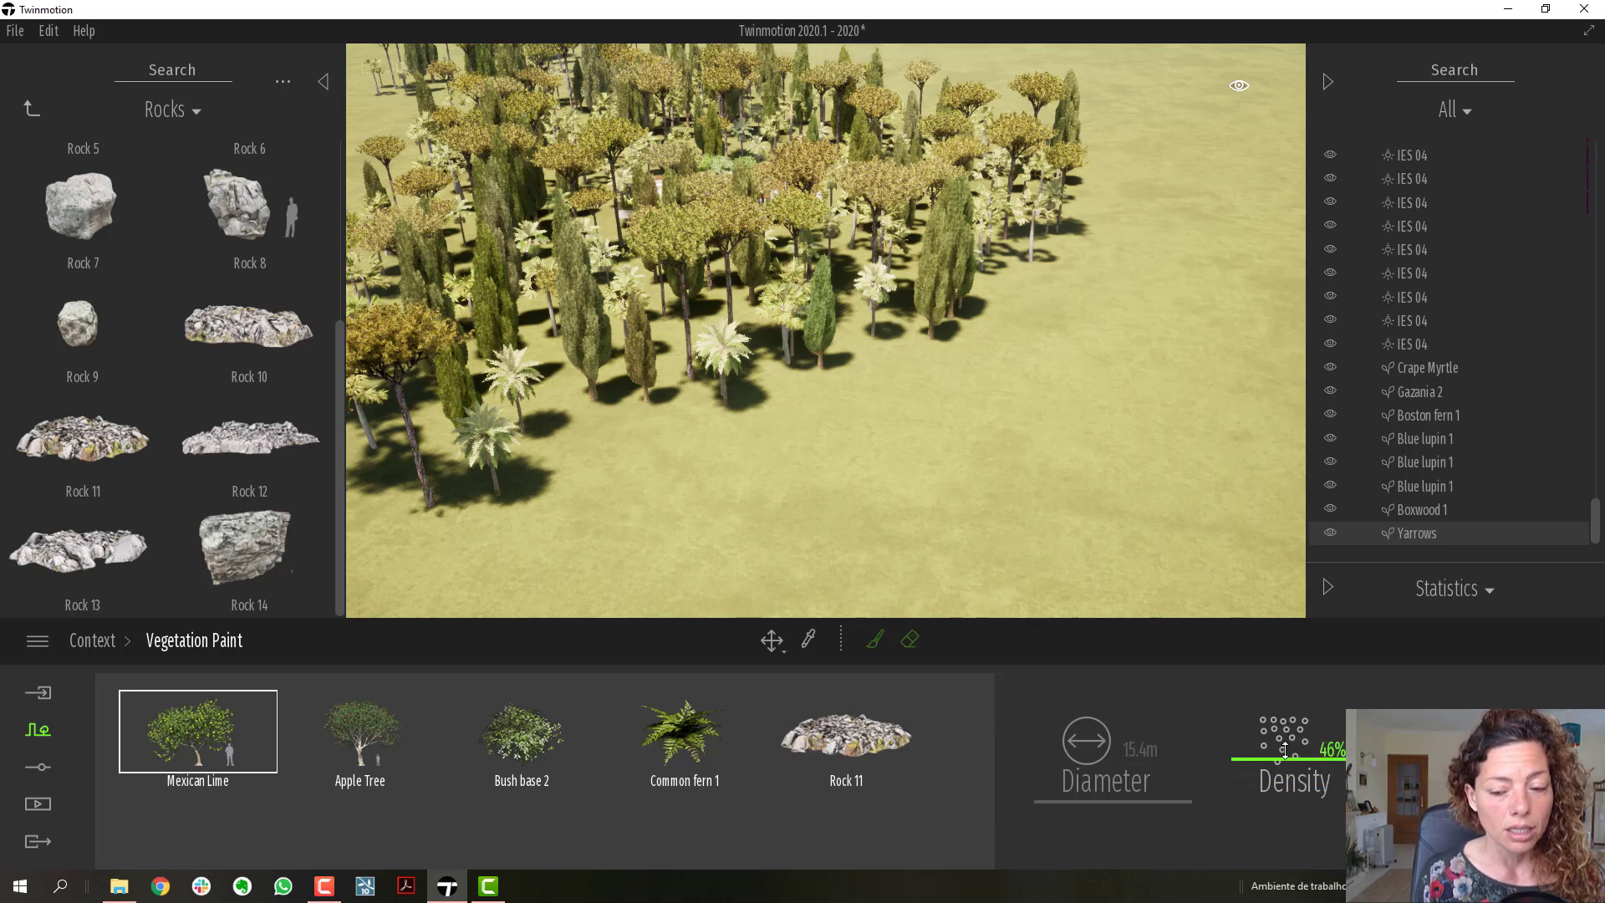
drag(1288, 780, 1283, 762)
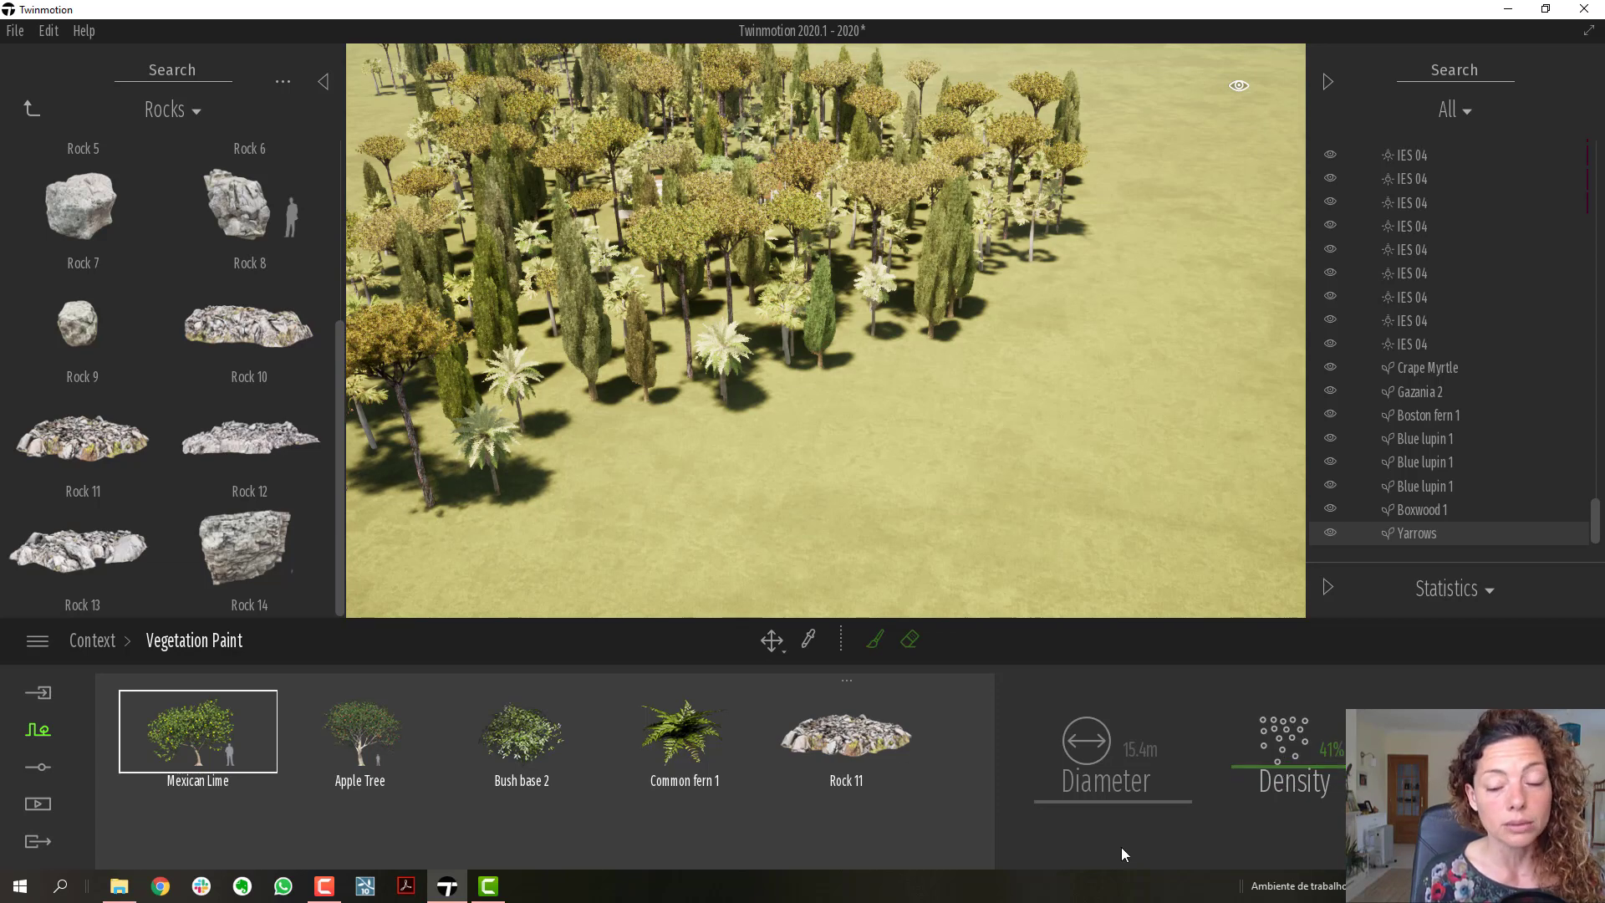
double_click(197, 732)
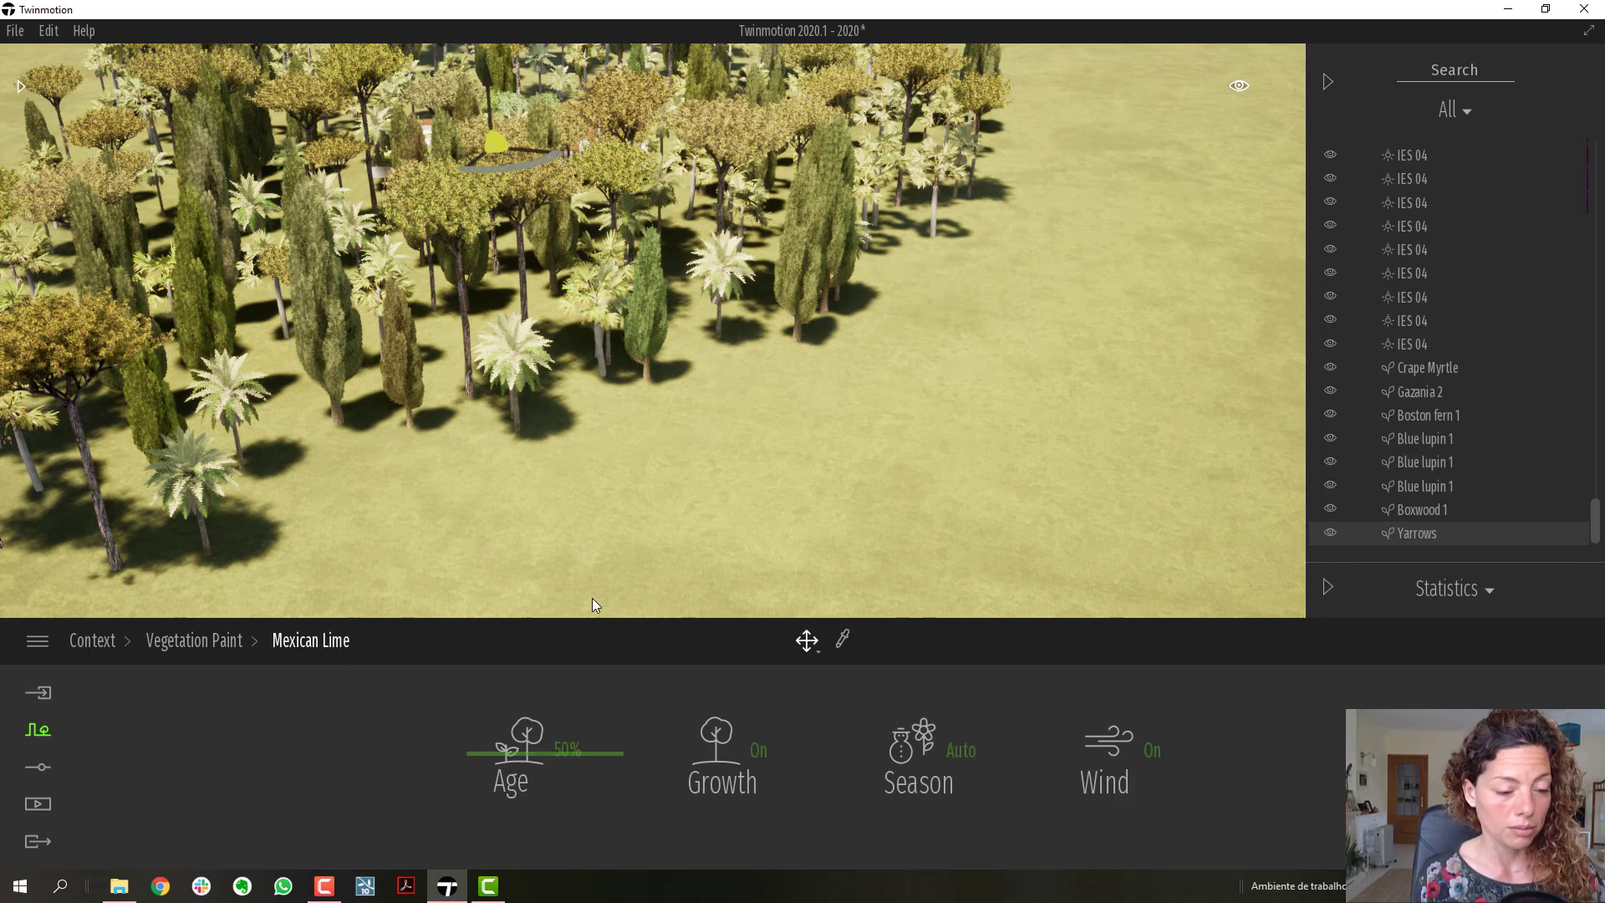
mouse_move(530, 750)
mouse_down()
mouse_move(528, 779)
mouse_move(523, 726)
mouse_move(523, 786)
mouse_move(522, 770)
mouse_up()
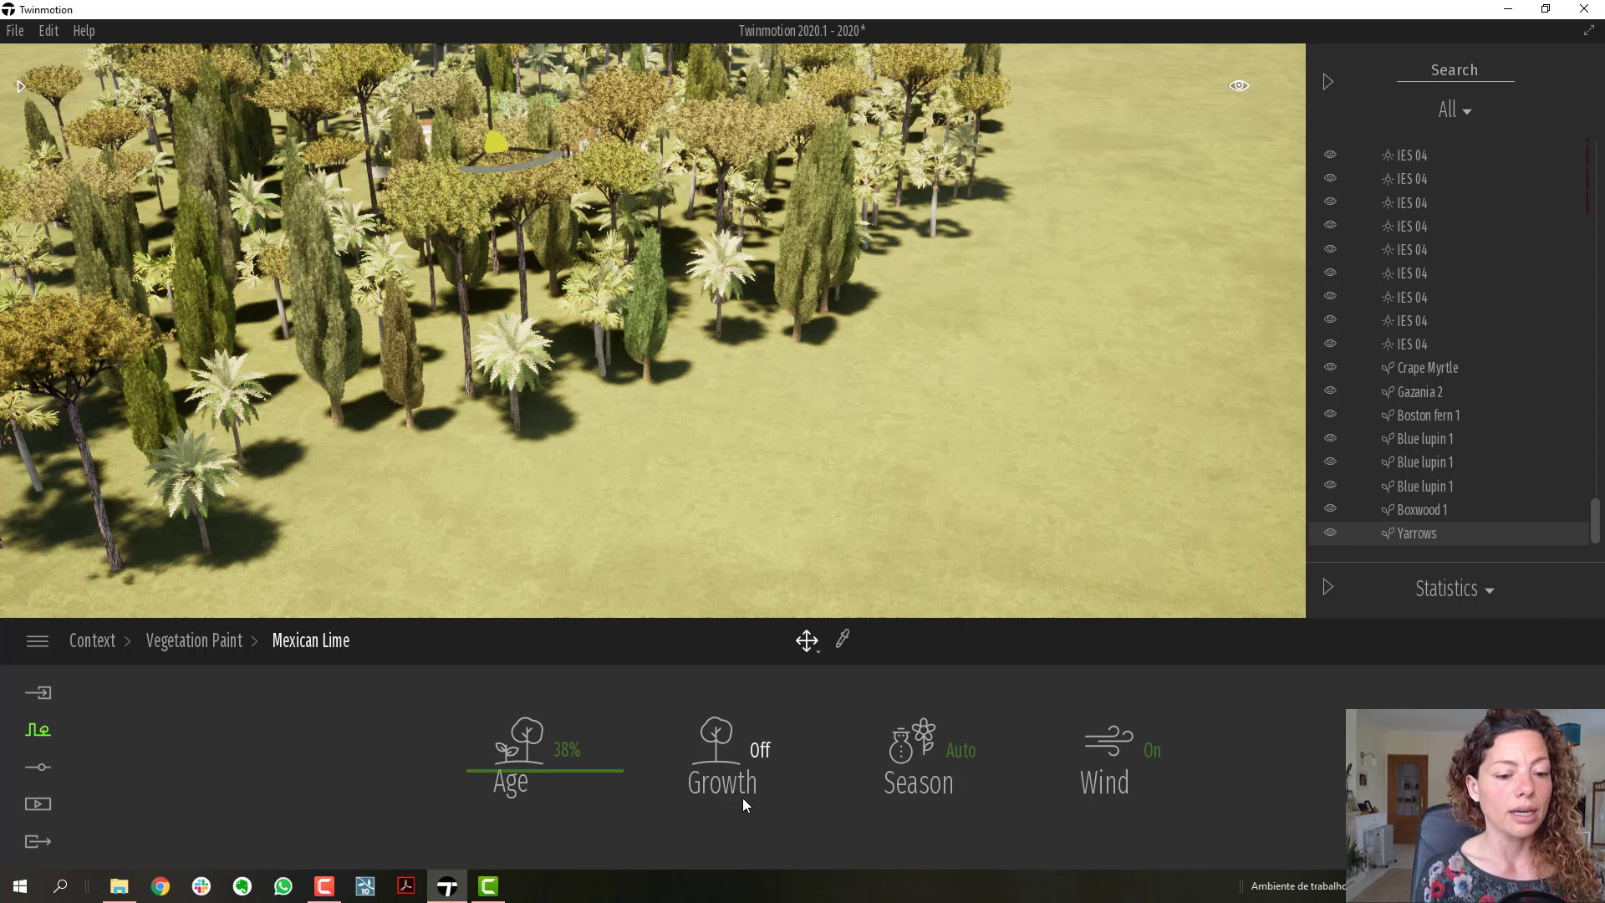
click(746, 785)
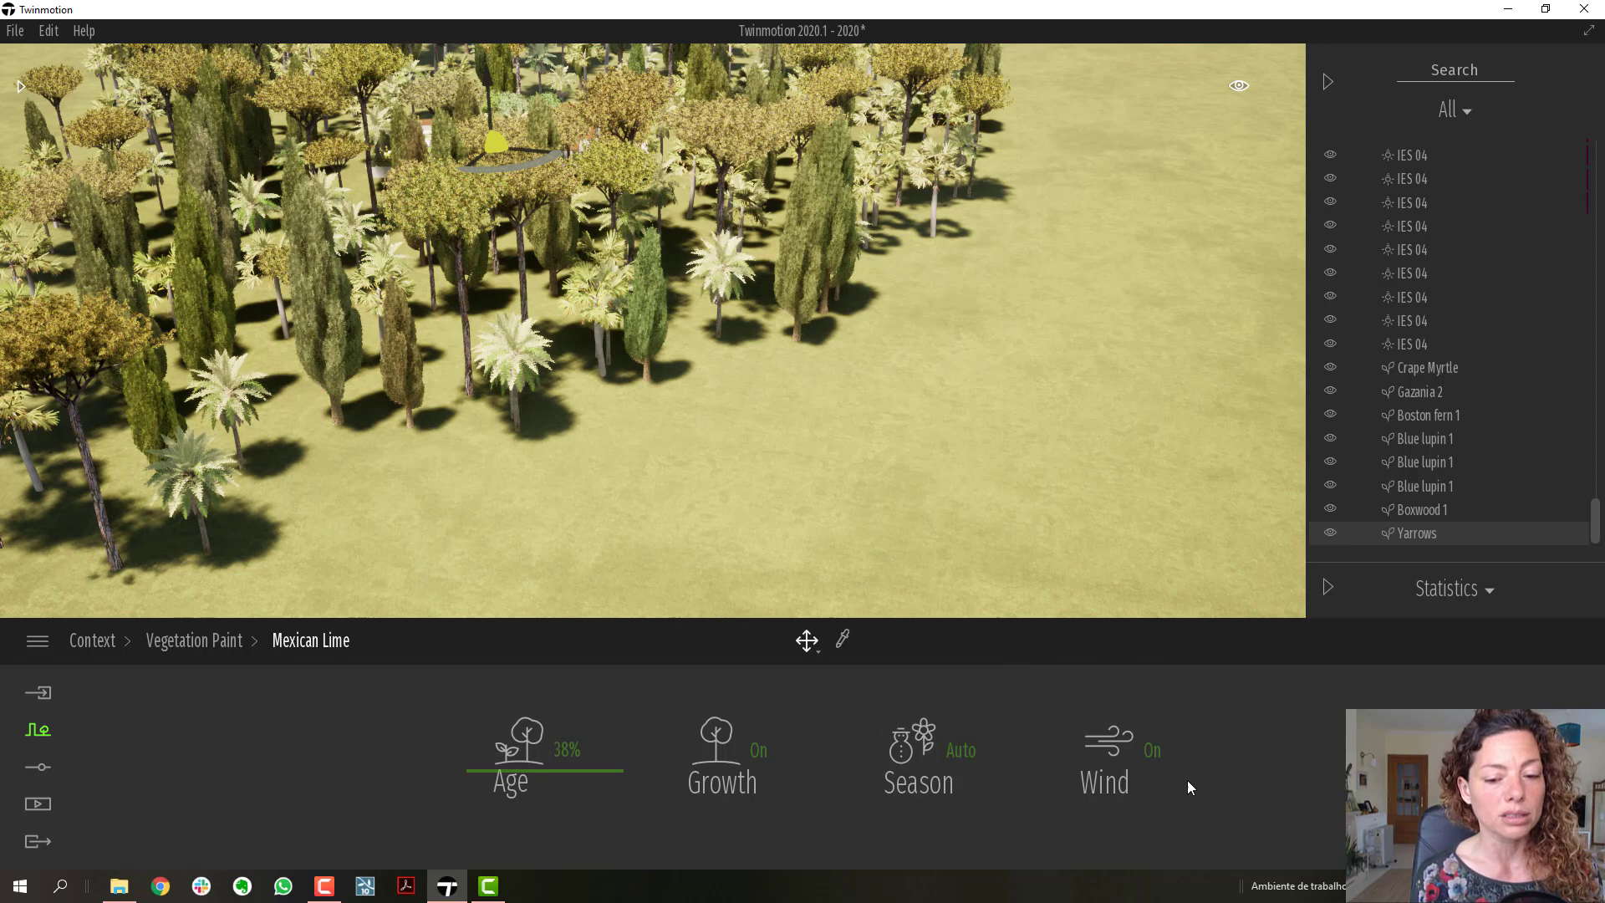
click(222, 638)
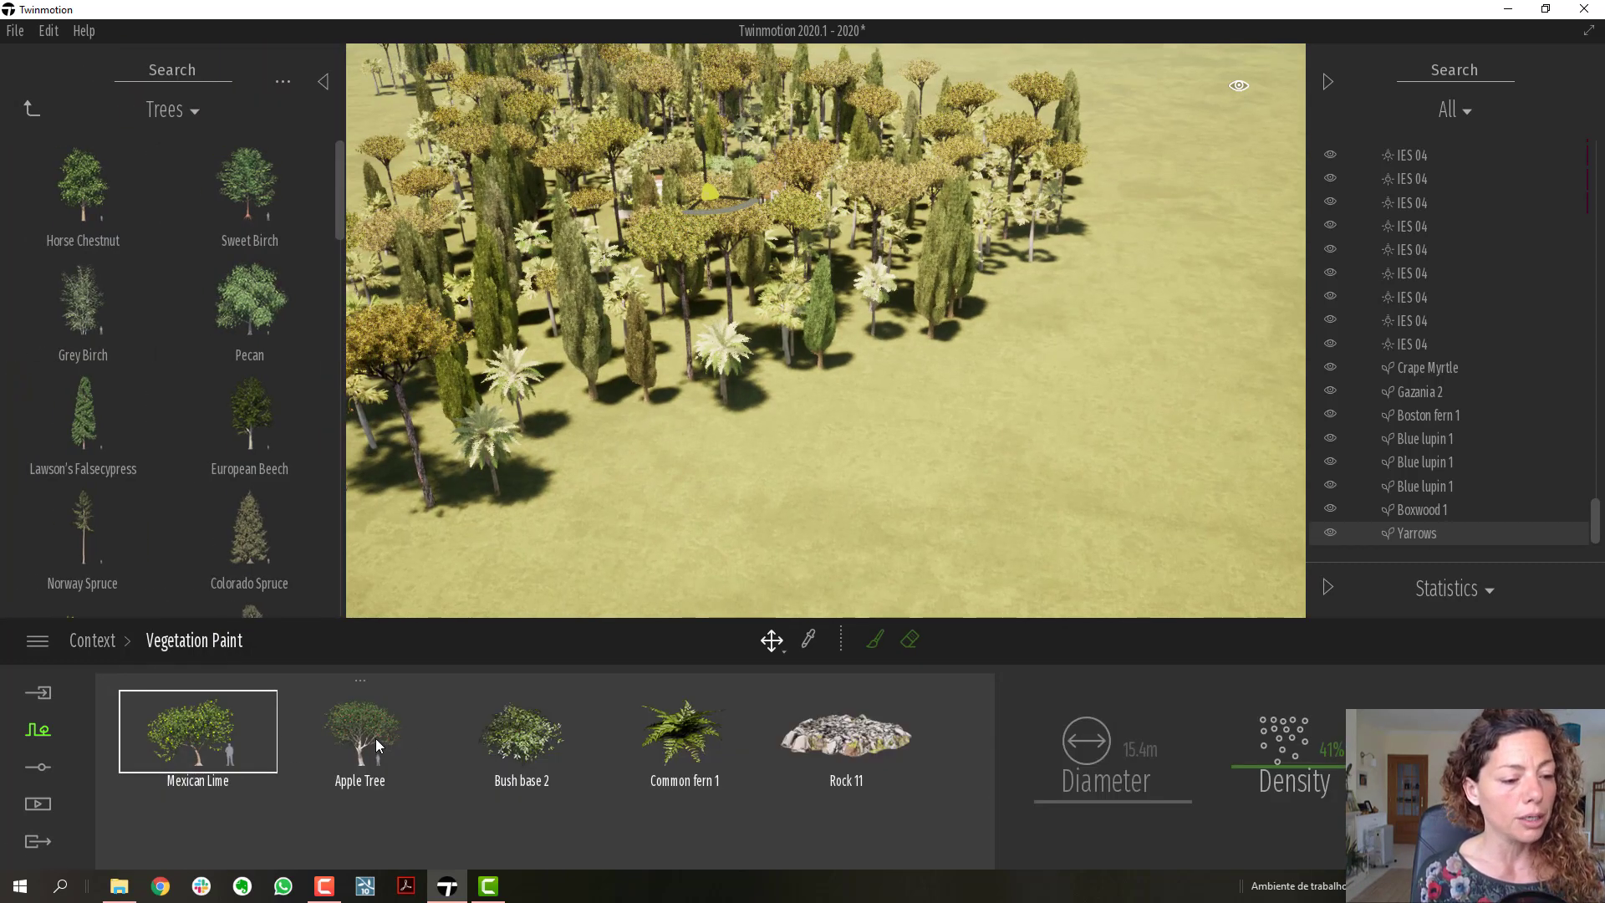
Paint all five palette models together over the open grass beside the existing trees, using a brush diameter of 43.1 m
click(374, 739)
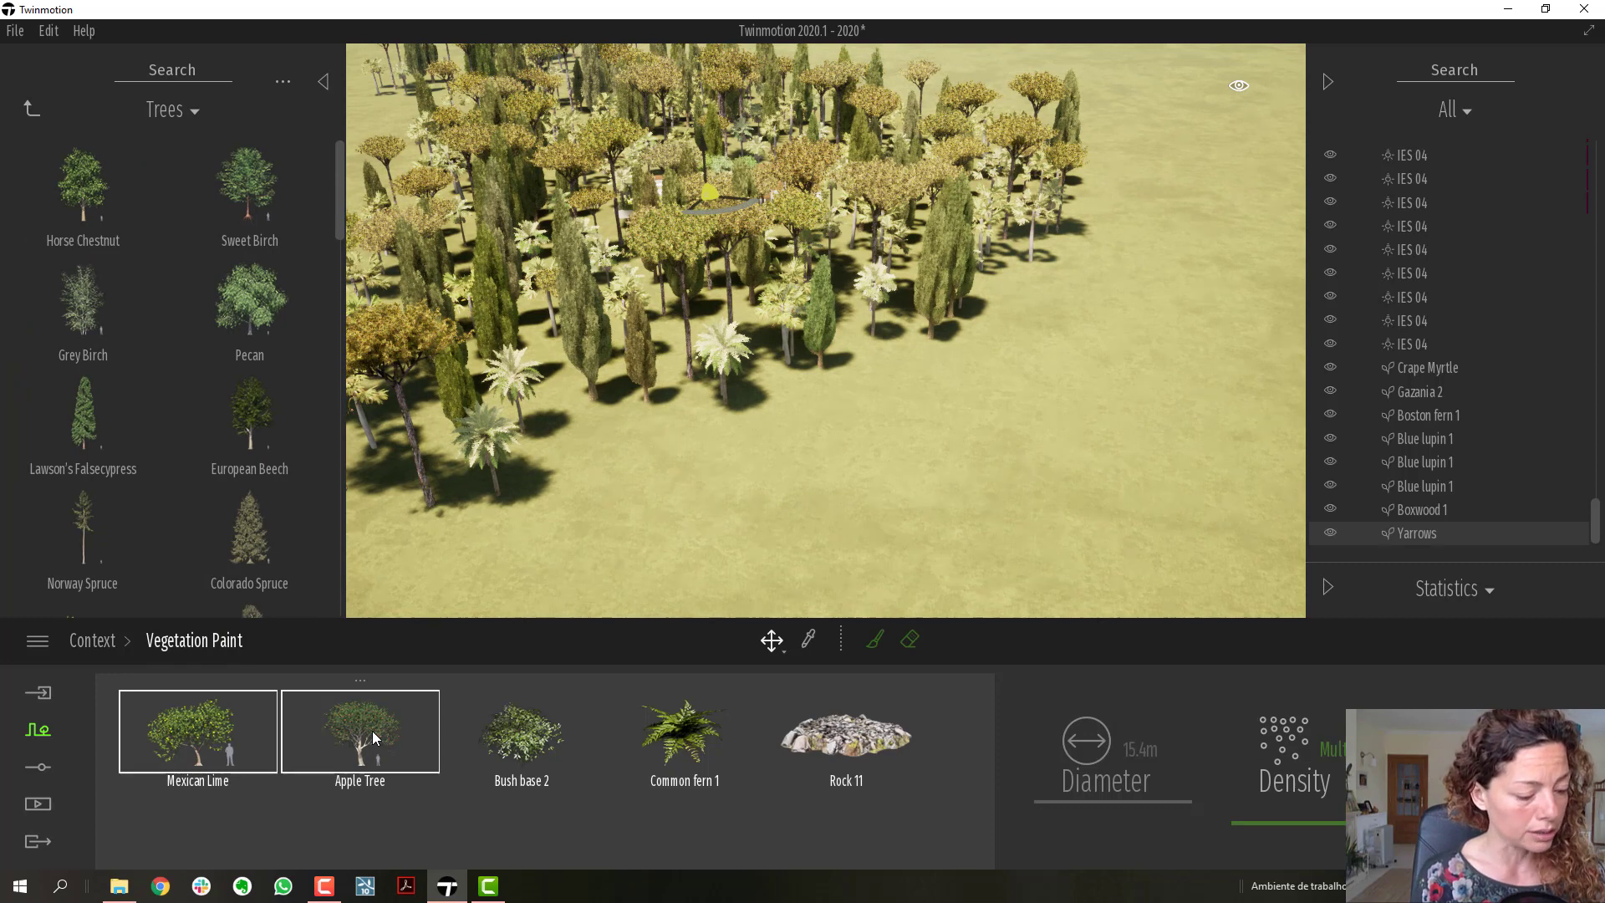
click(535, 733)
click(684, 735)
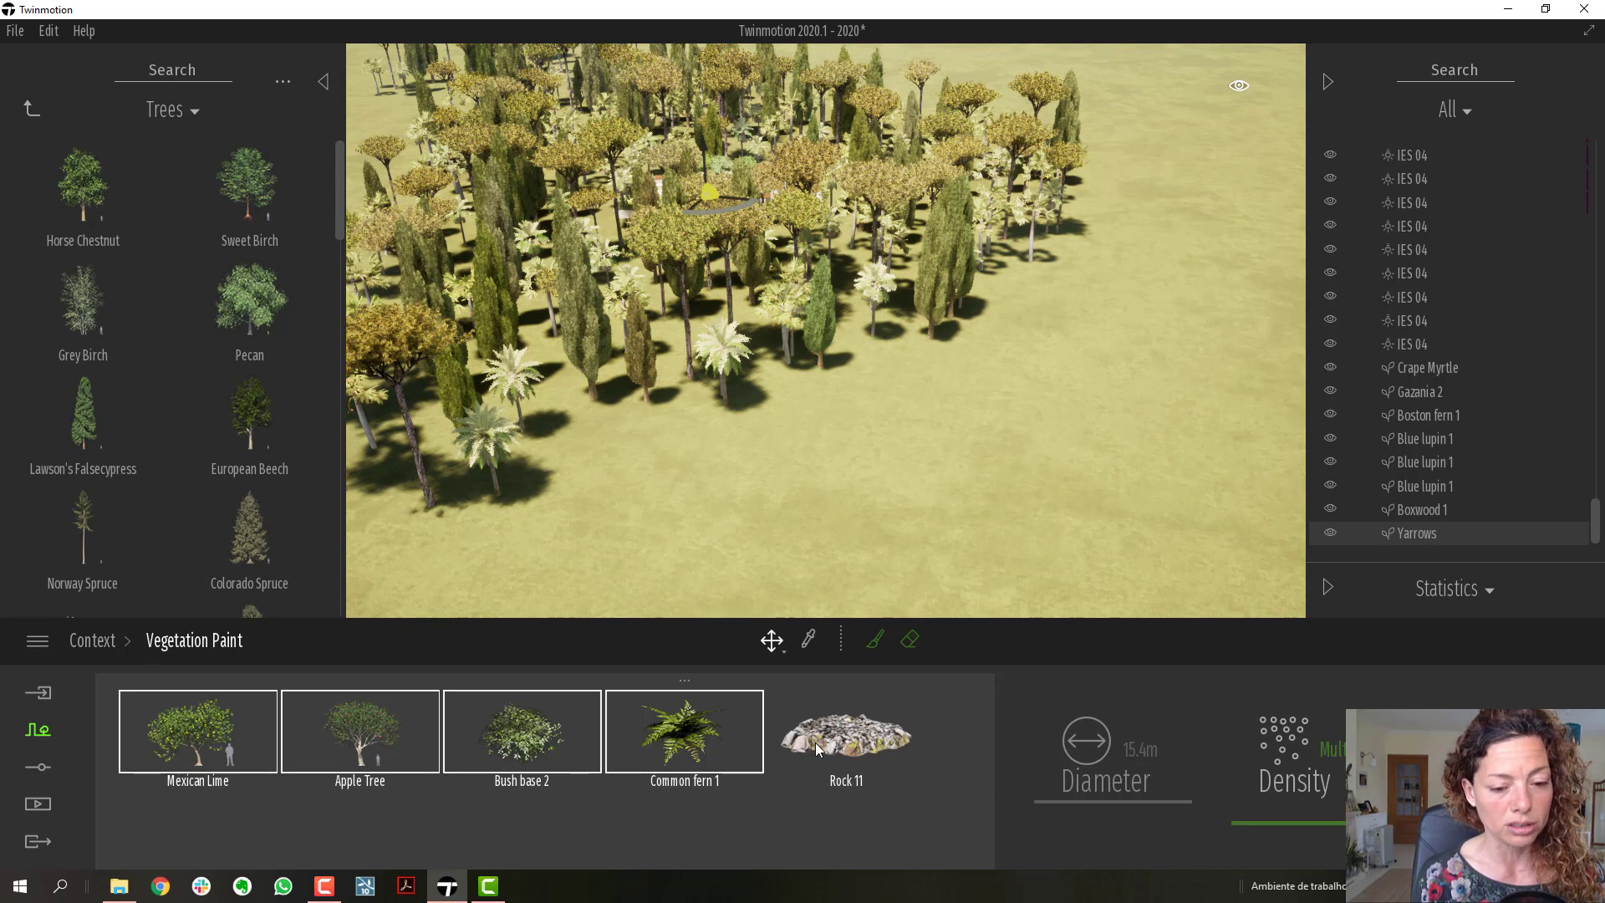
click(815, 743)
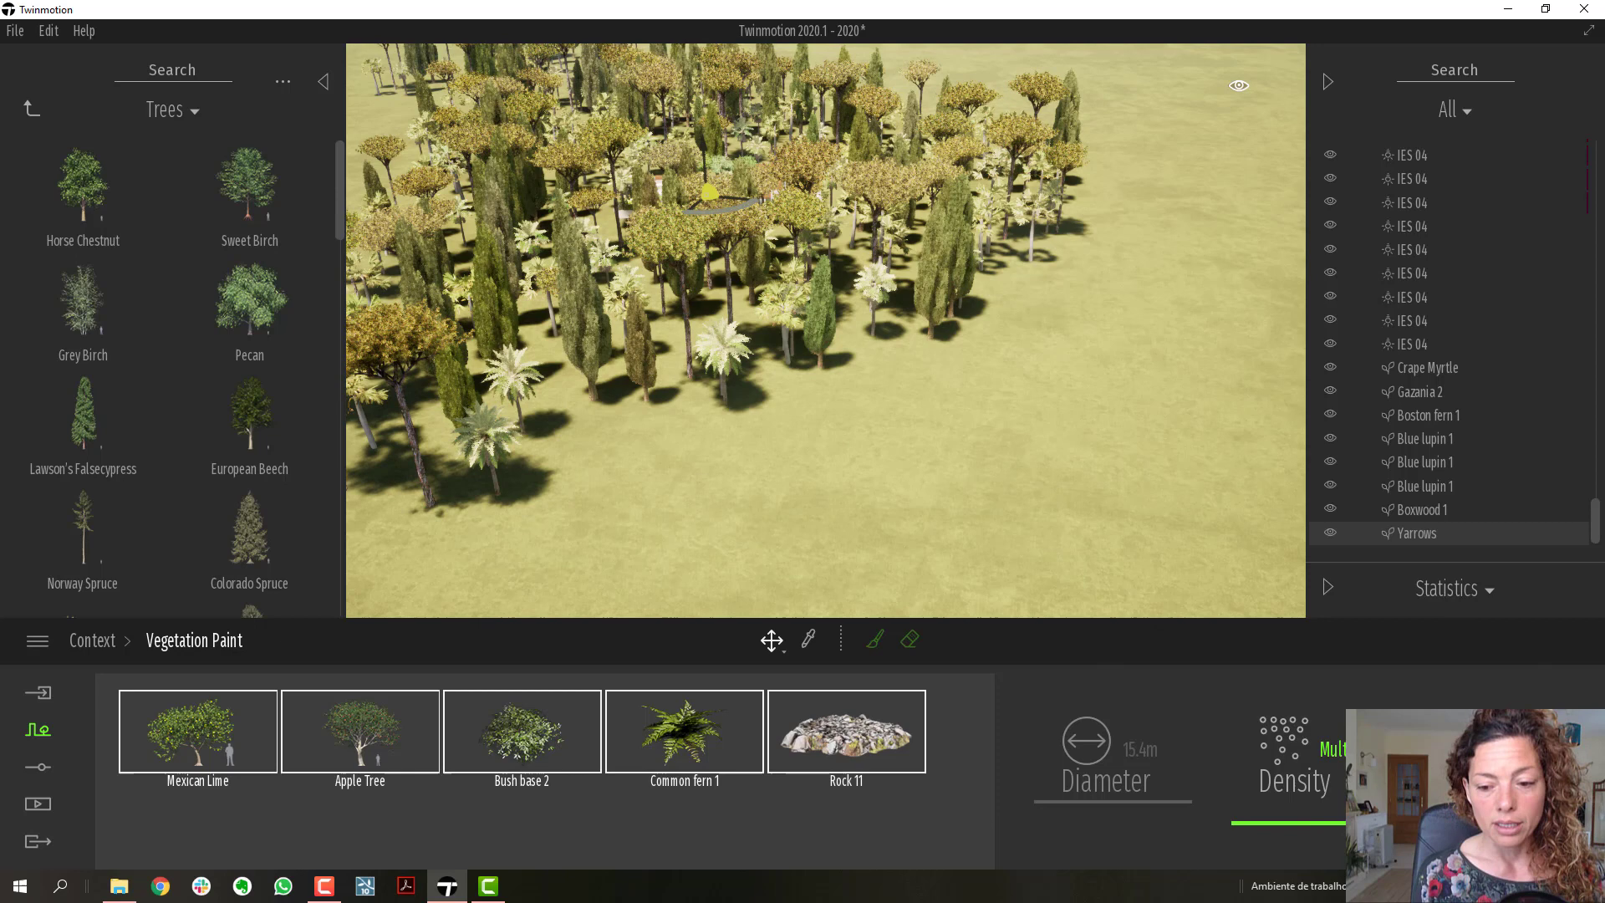
click(885, 640)
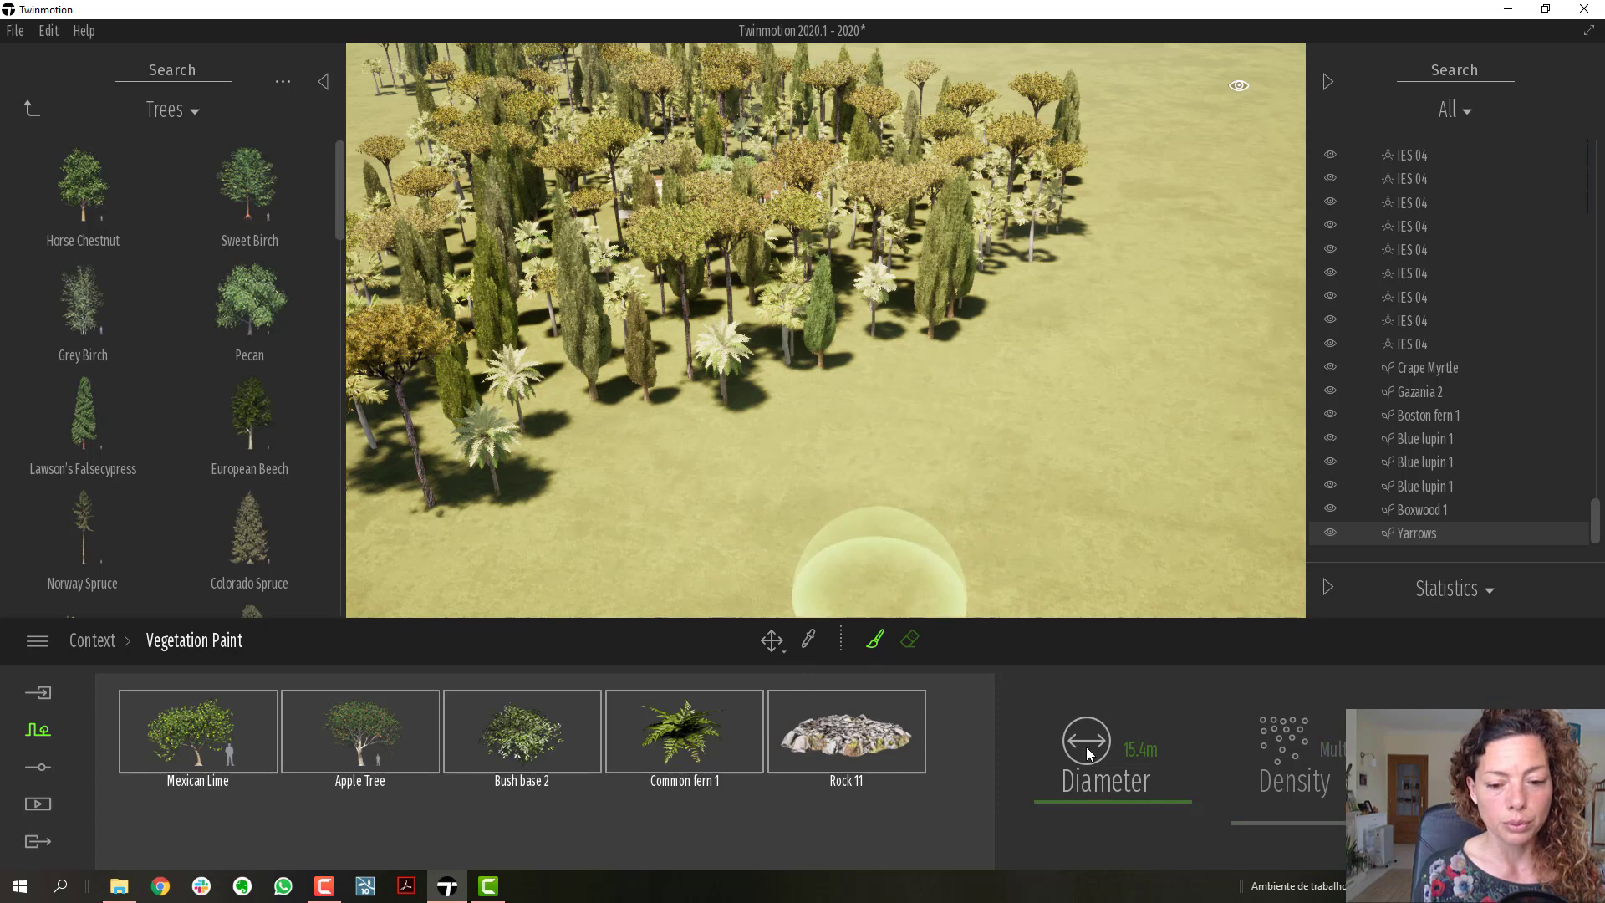
drag(1105, 803, 1187, 802)
click(906, 417)
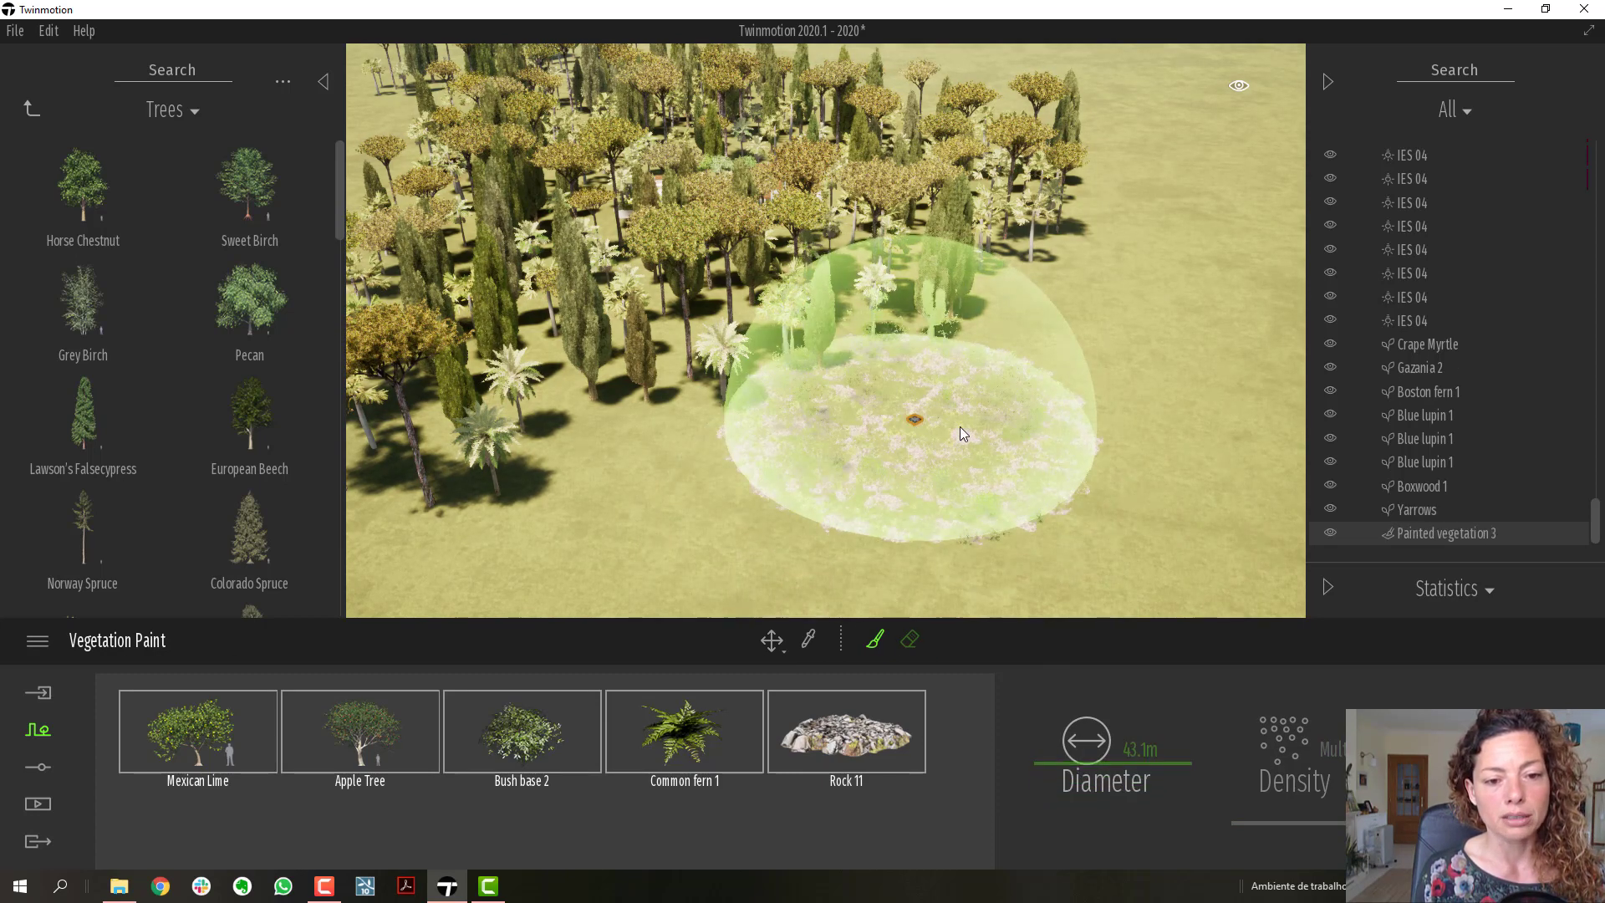
right_drag(924, 438, 1227, 443)
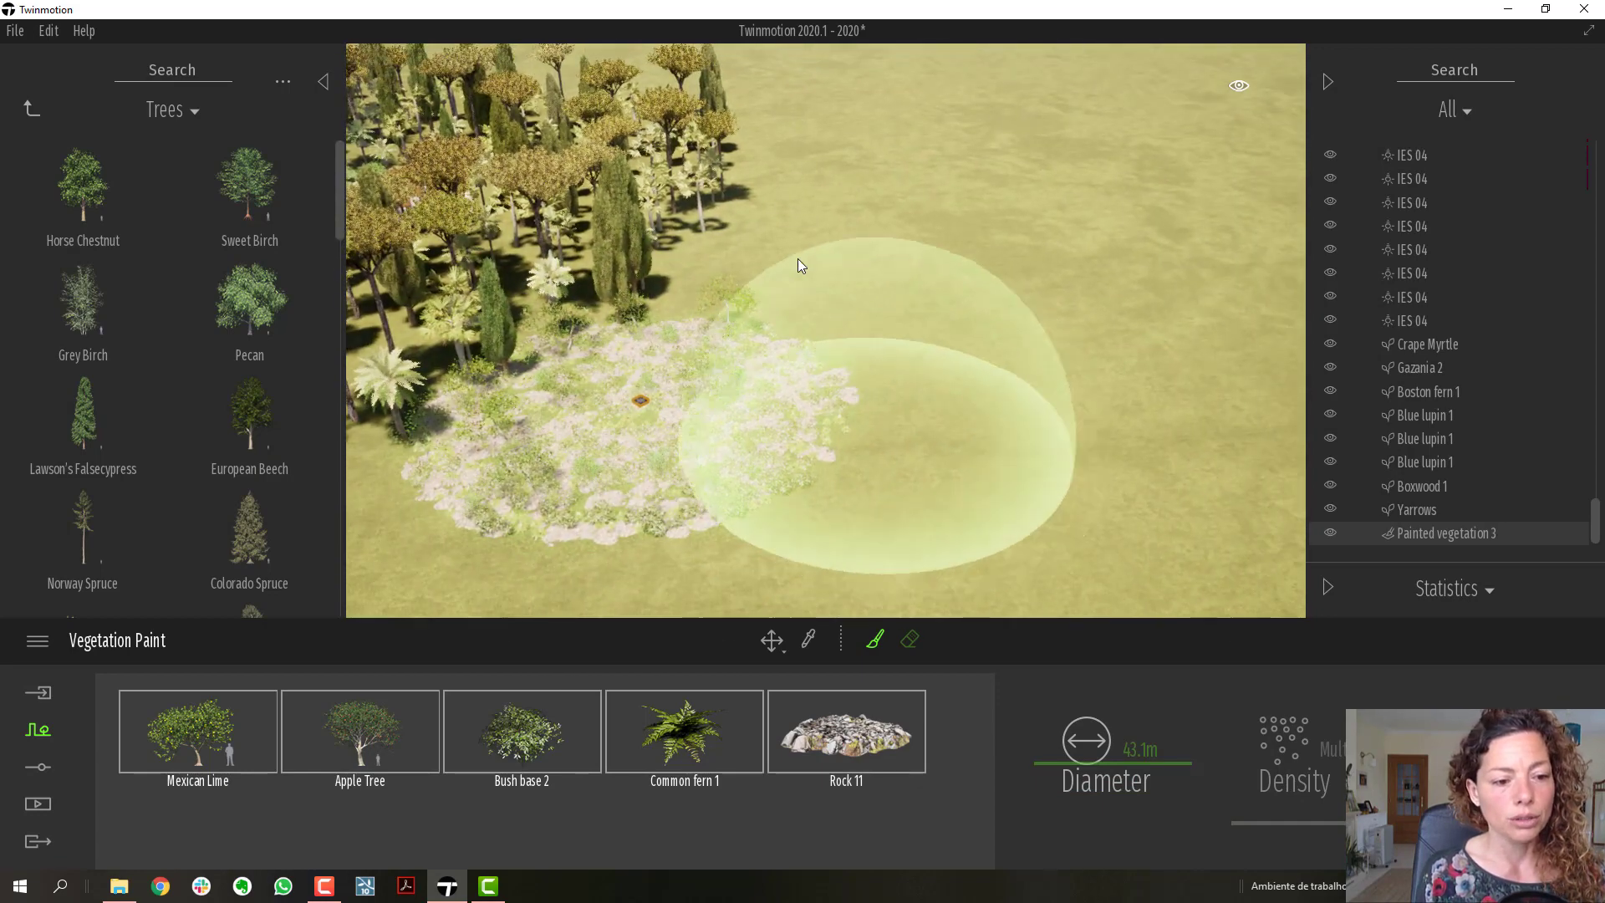
mouse_move(841, 285)
mouse_down()
mouse_move(1060, 271)
mouse_move(947, 446)
mouse_move(1015, 177)
mouse_move(885, 202)
mouse_move(834, 277)
mouse_move(1096, 328)
mouse_move(886, 423)
mouse_move(849, 294)
mouse_move(1130, 212)
mouse_move(1211, 239)
mouse_move(1222, 265)
mouse_up()
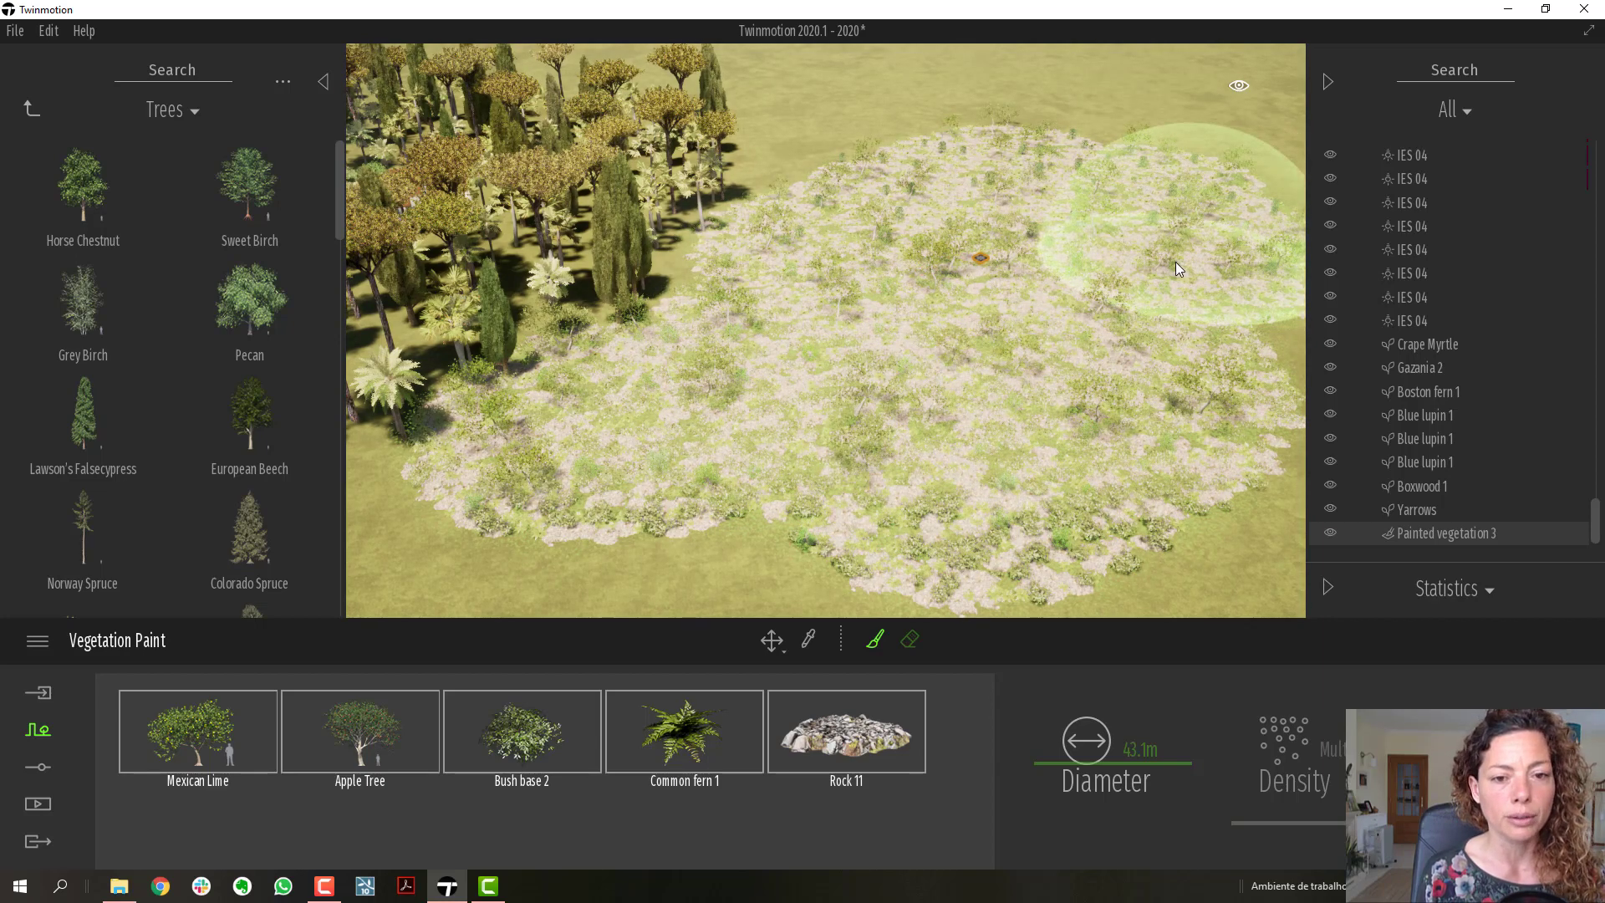
Examine the painted mix of trees, bushes, ferns and rocks up close and from several angles
right_drag(1175, 263, 807, 372)
scroll(1204, 251, up, 3)
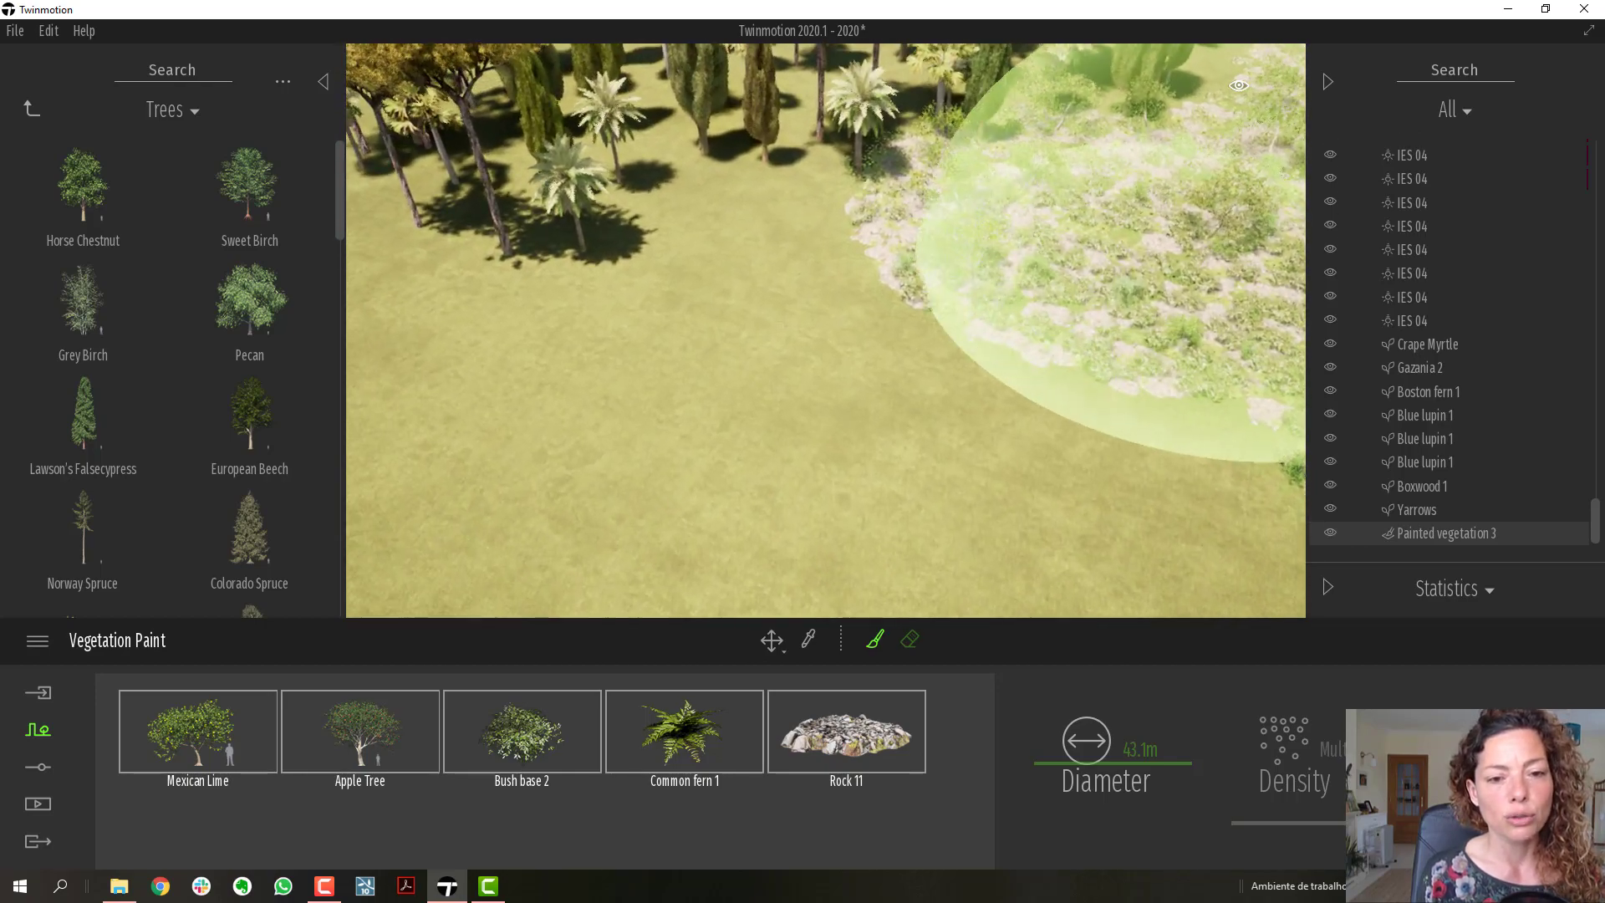
scroll(1170, 276, up, 5)
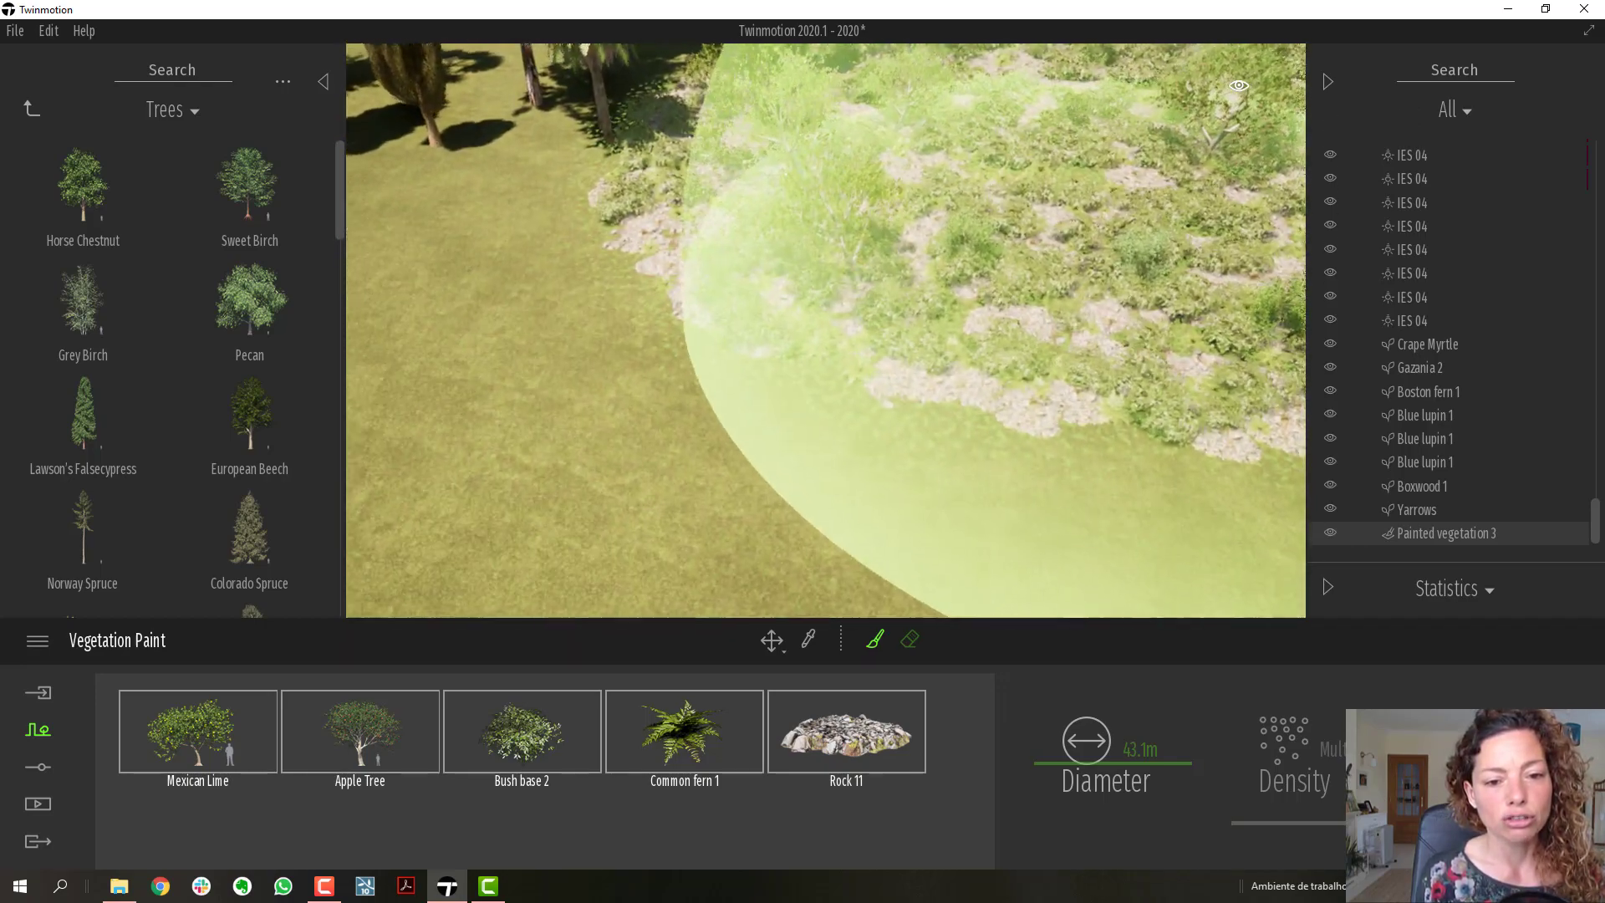
scroll(826, 330, down, 5)
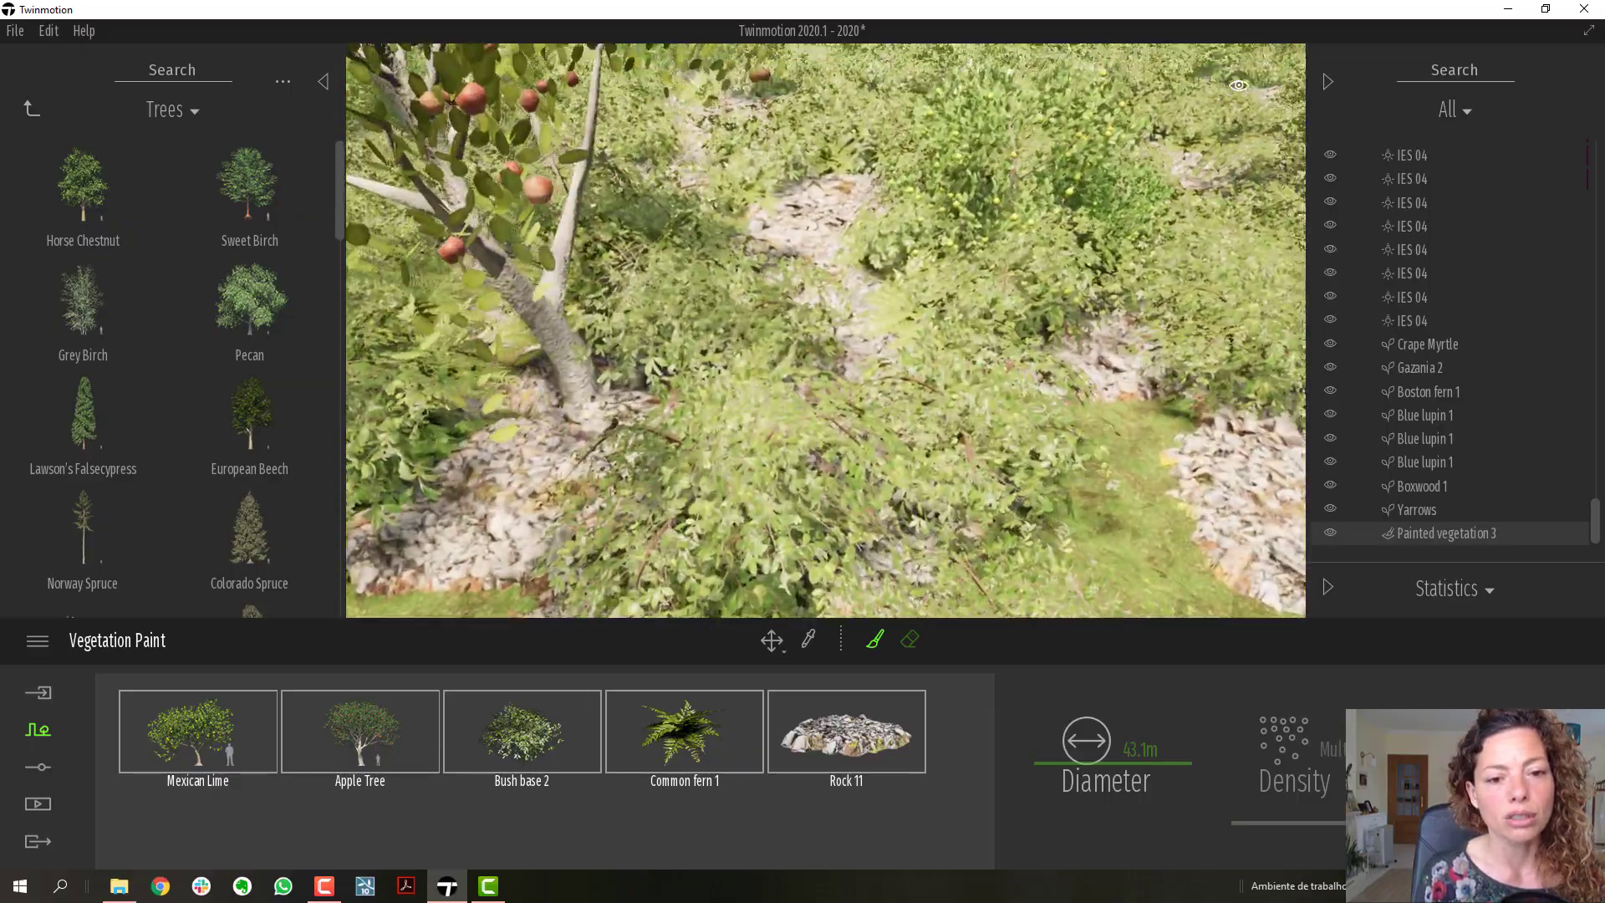
right_drag(826, 330, 844, 209)
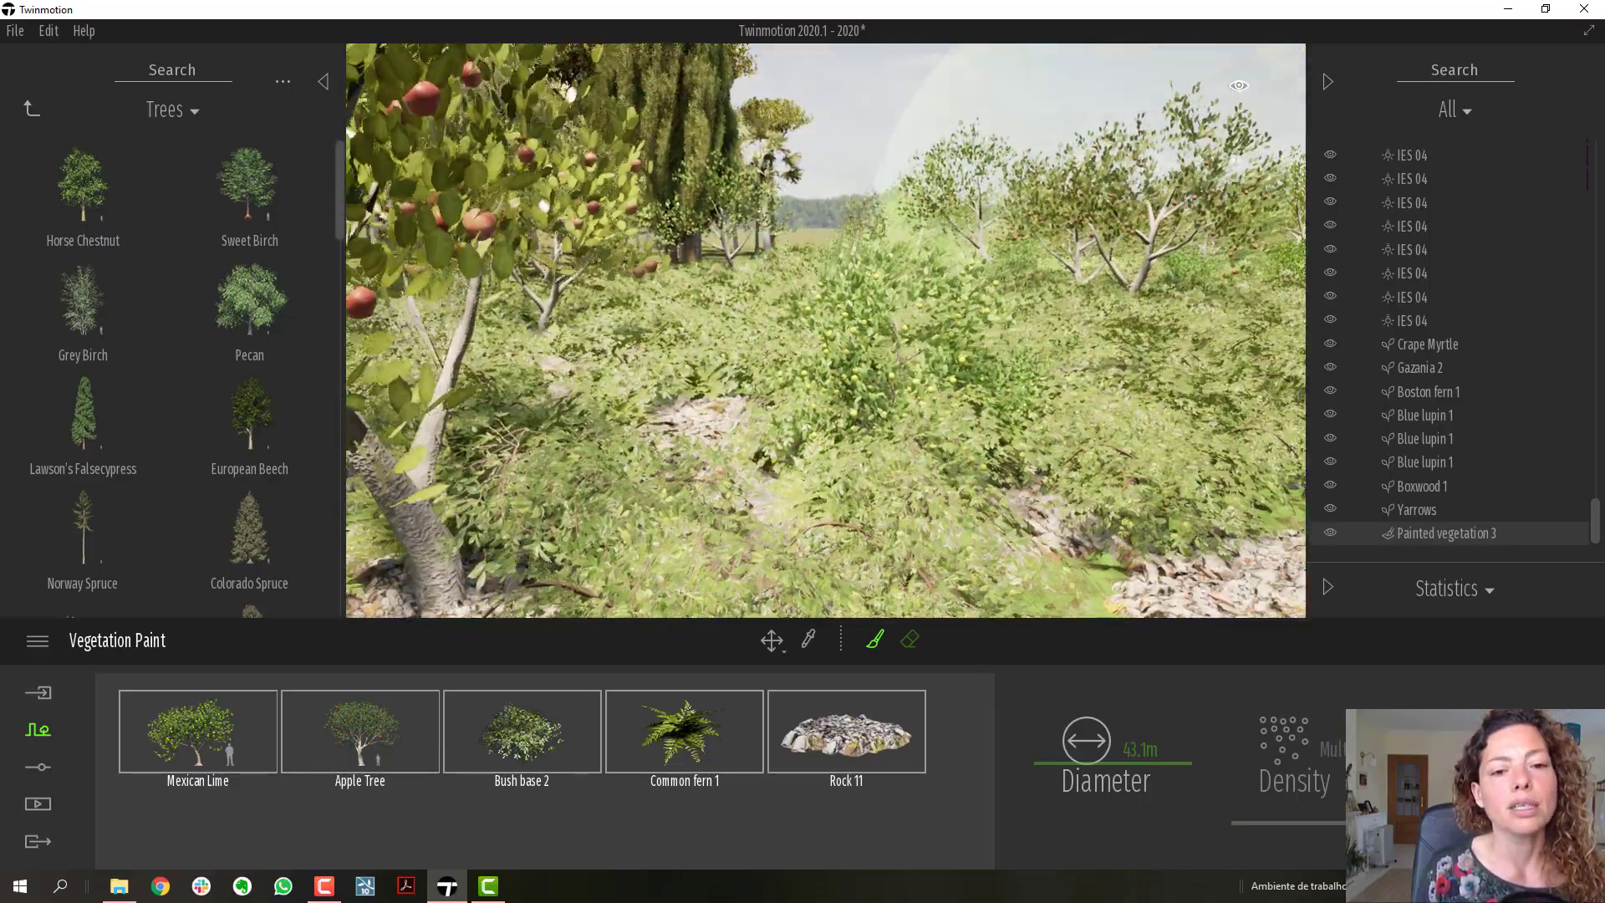
scroll(826, 330, down, 4)
scroll(1272, 269, up, 5)
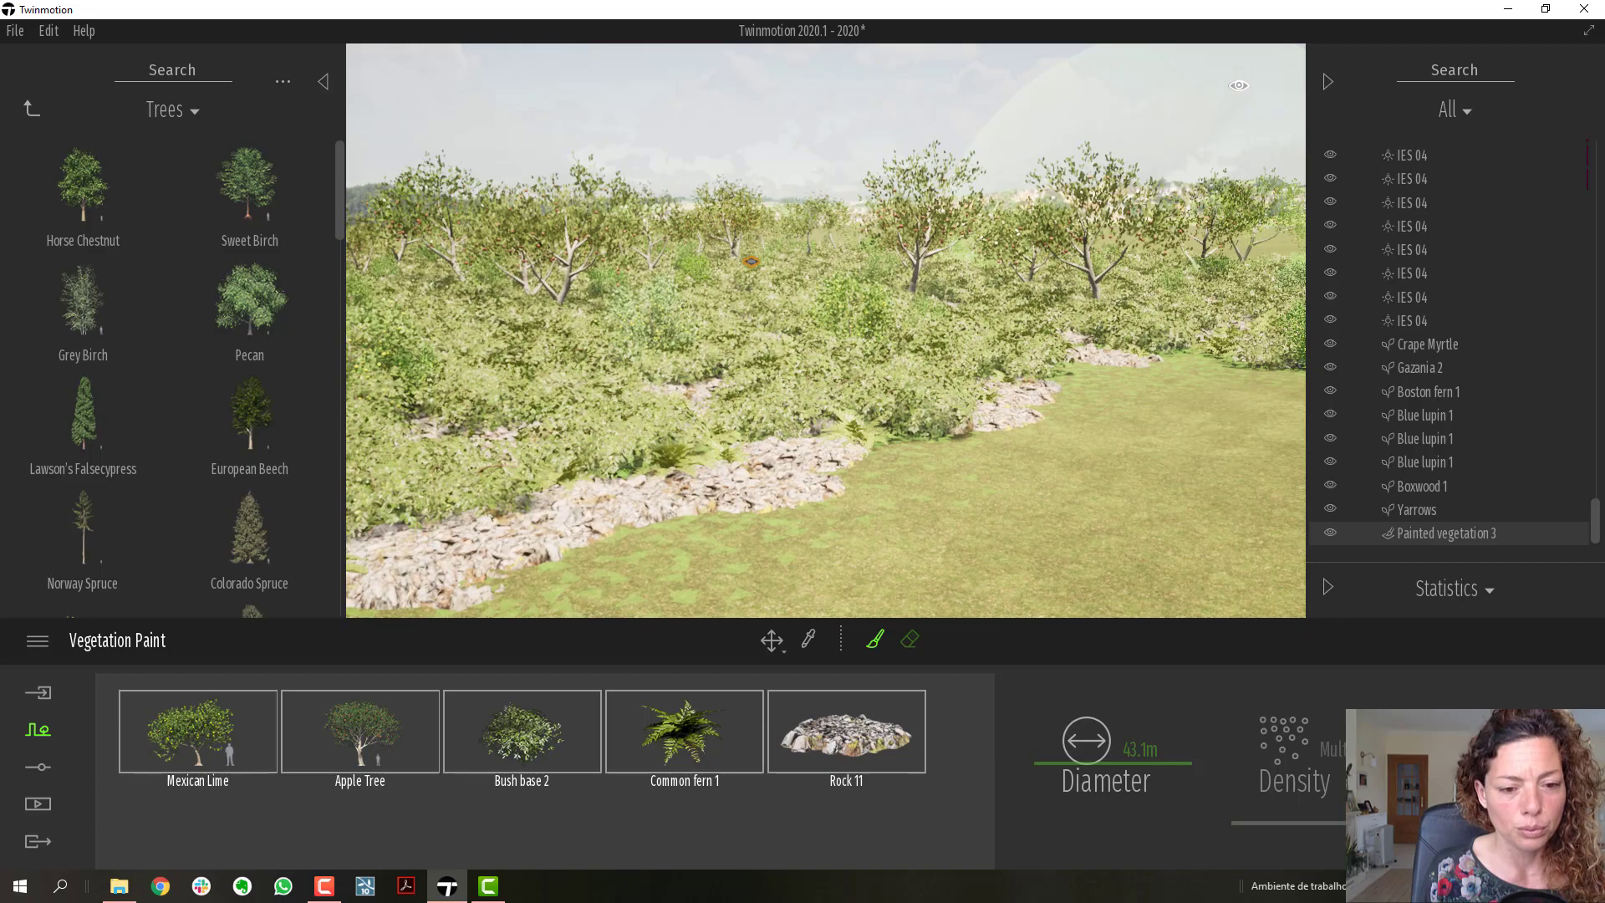
scroll(836, 217, down, 5)
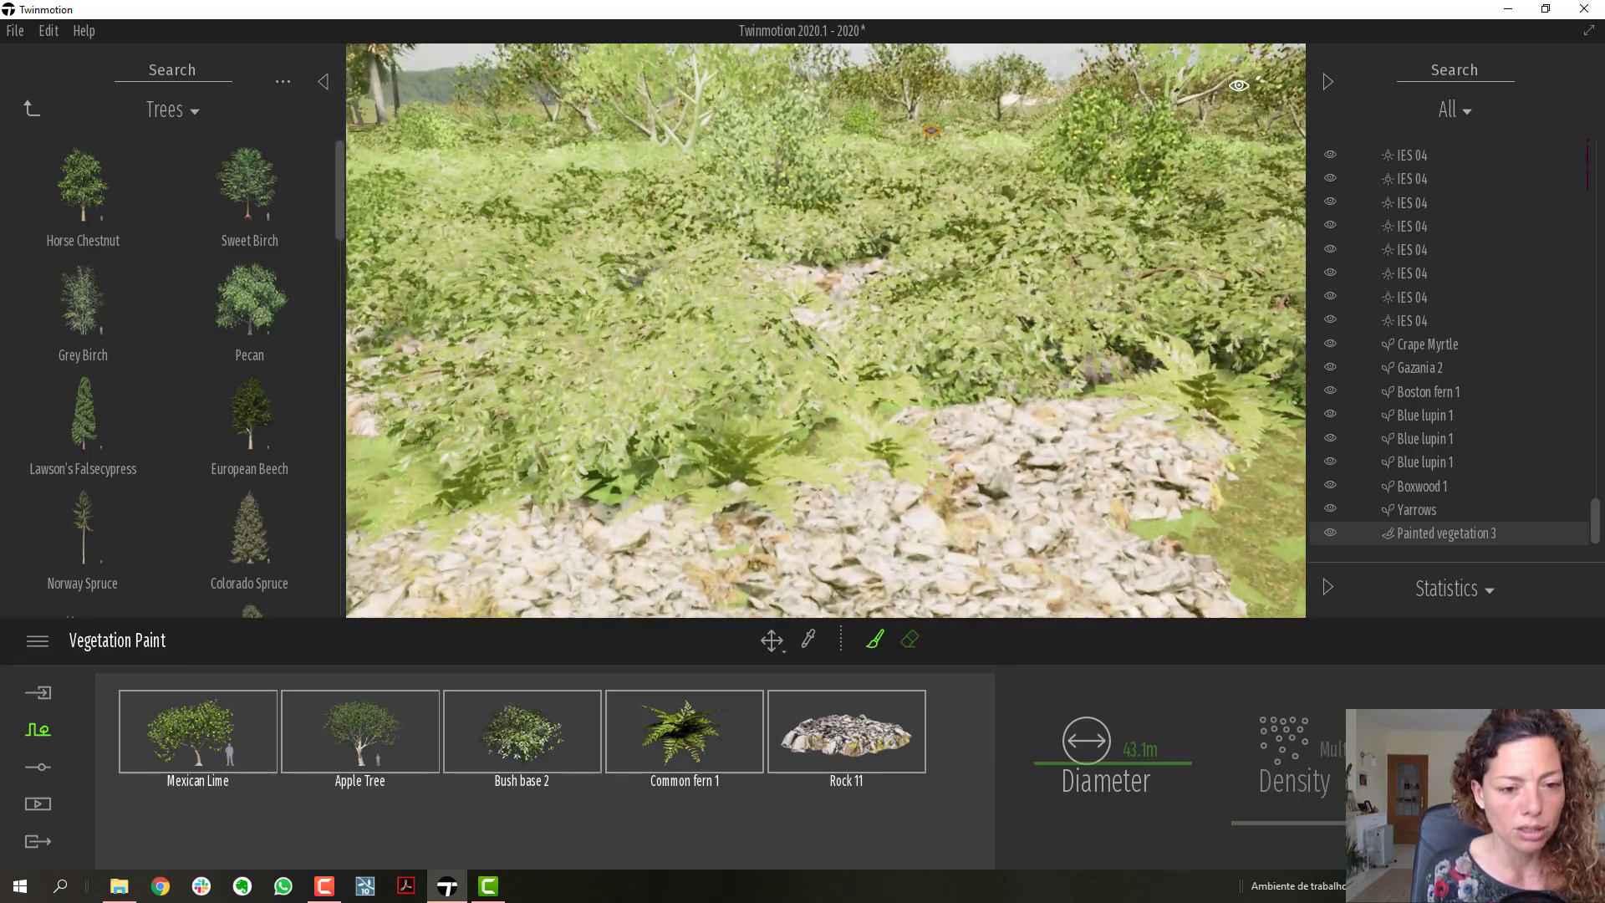
scroll(1020, 384, up, 5)
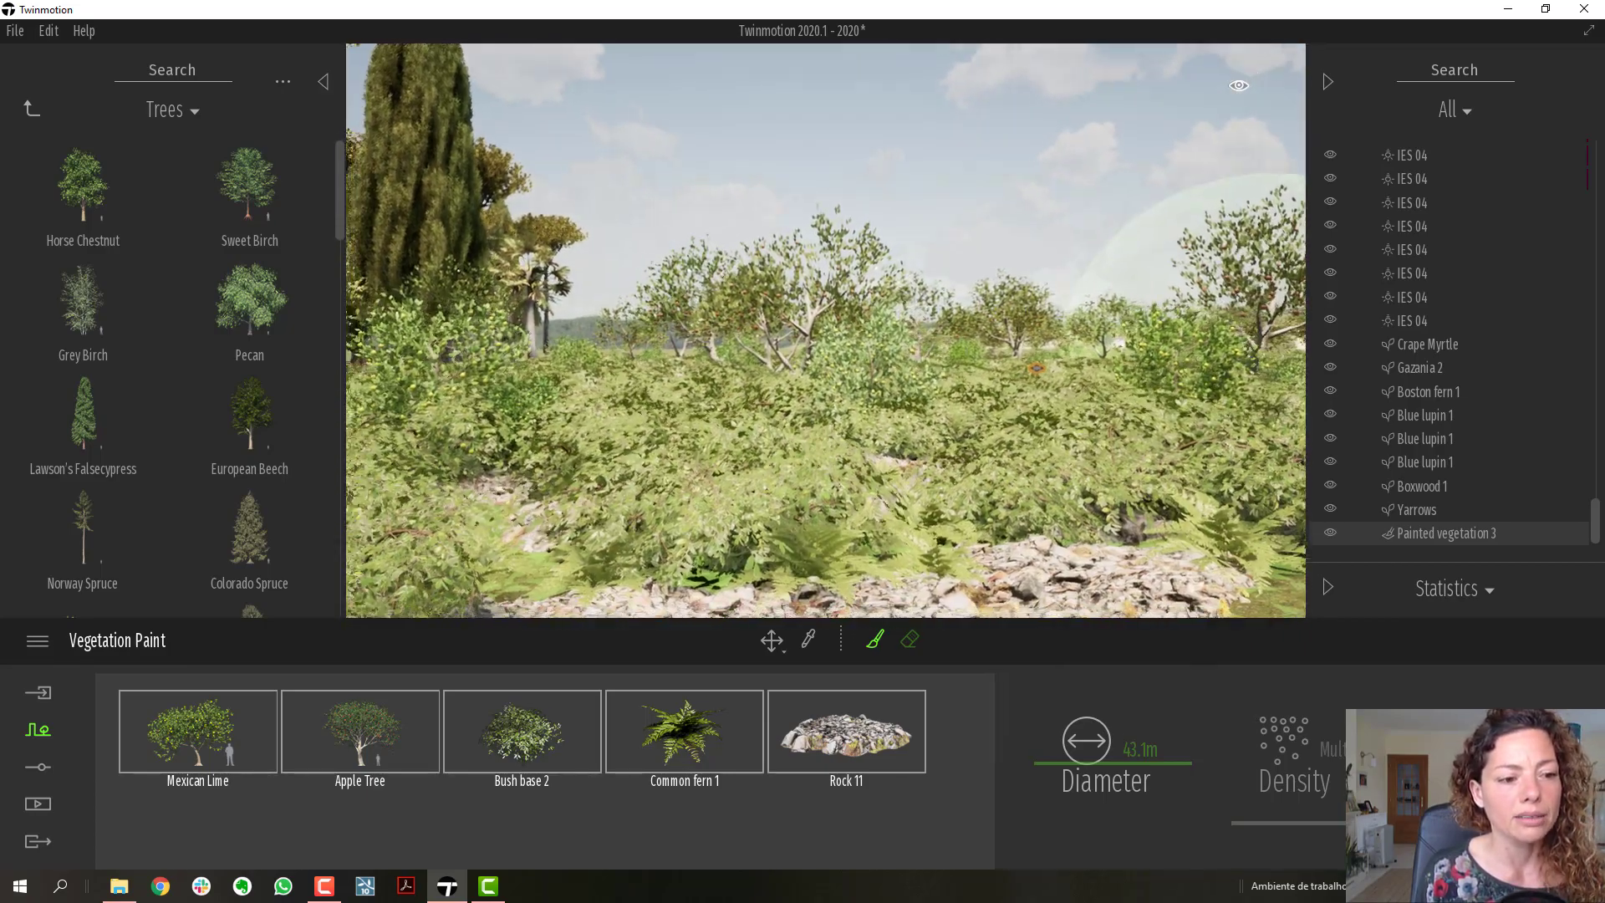
Set the Apple Tree's age to 81% in the painted vegetation
scroll(714, 549, down, 5)
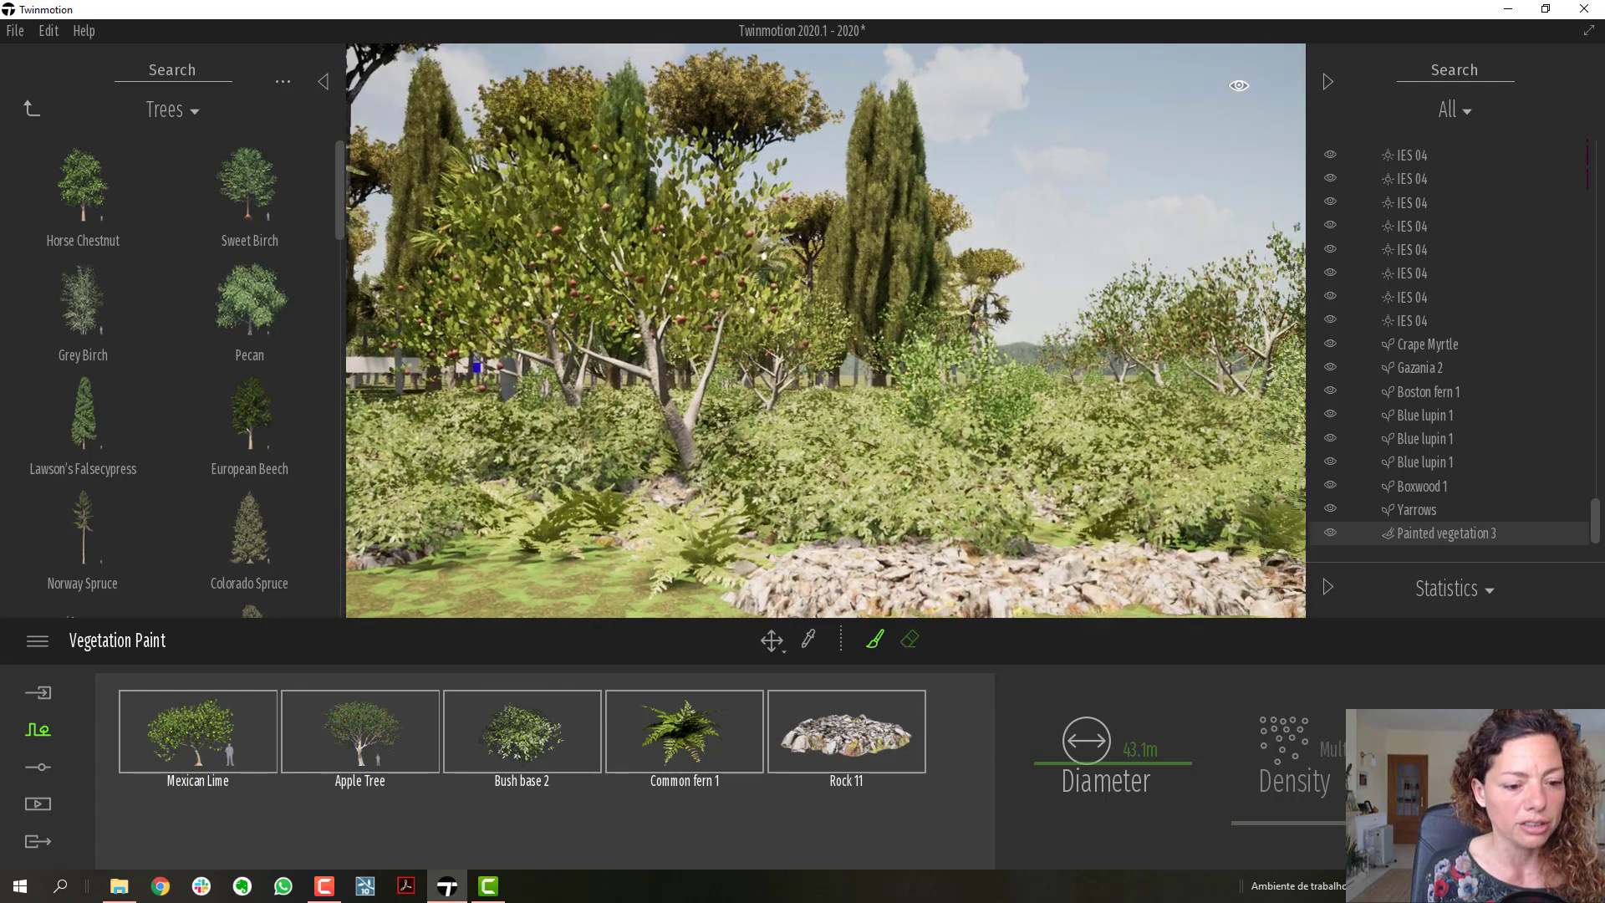
click(348, 757)
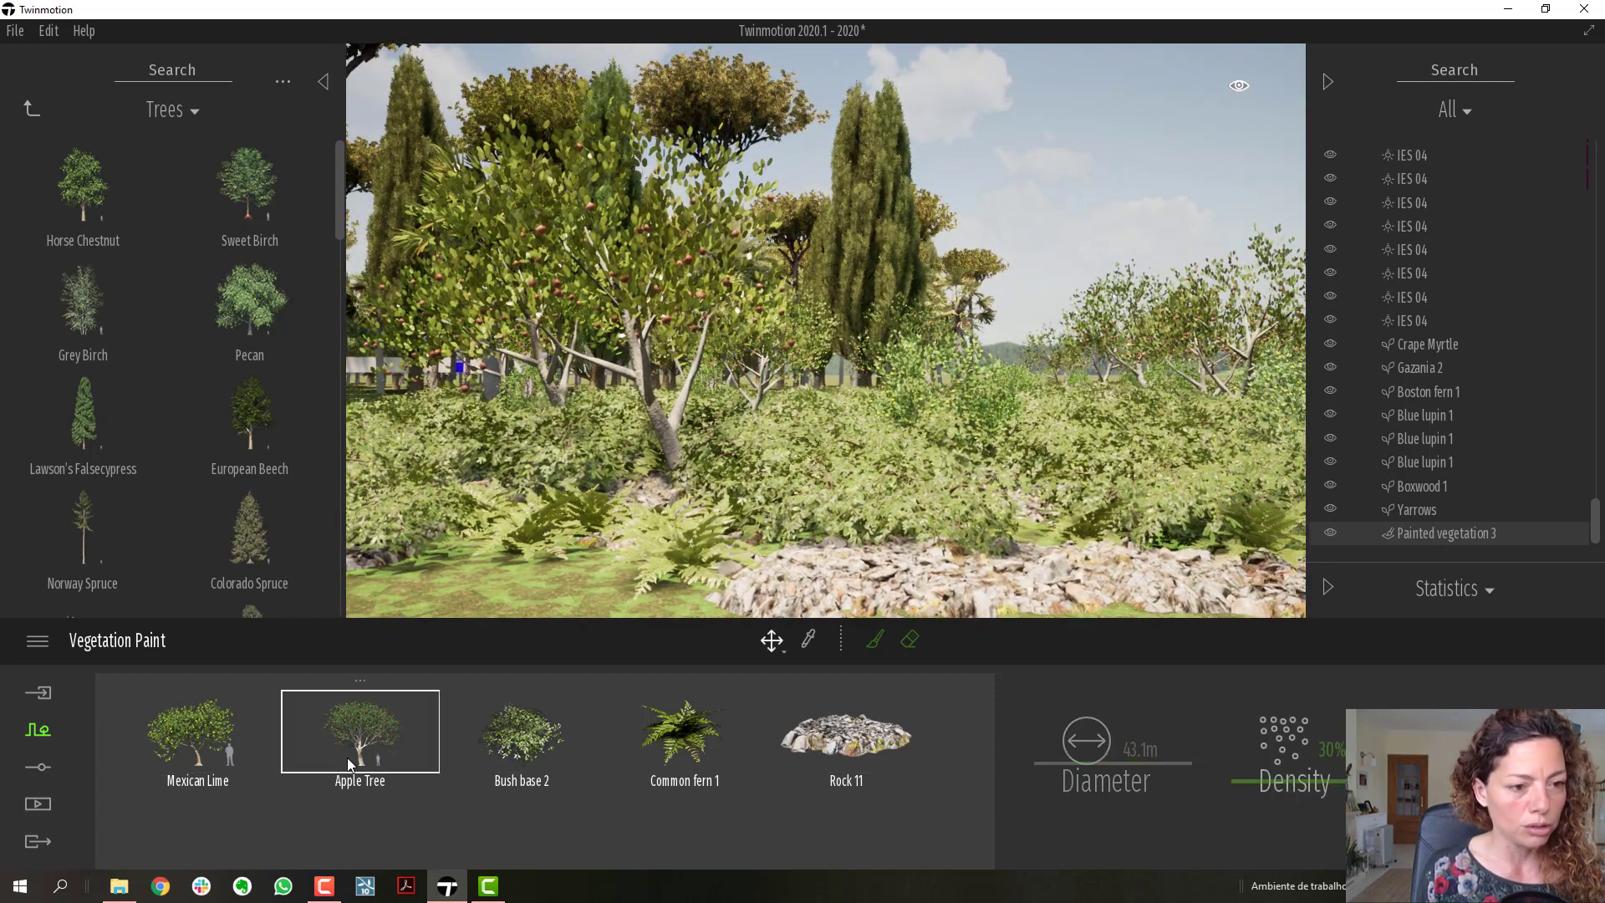
double_click(349, 756)
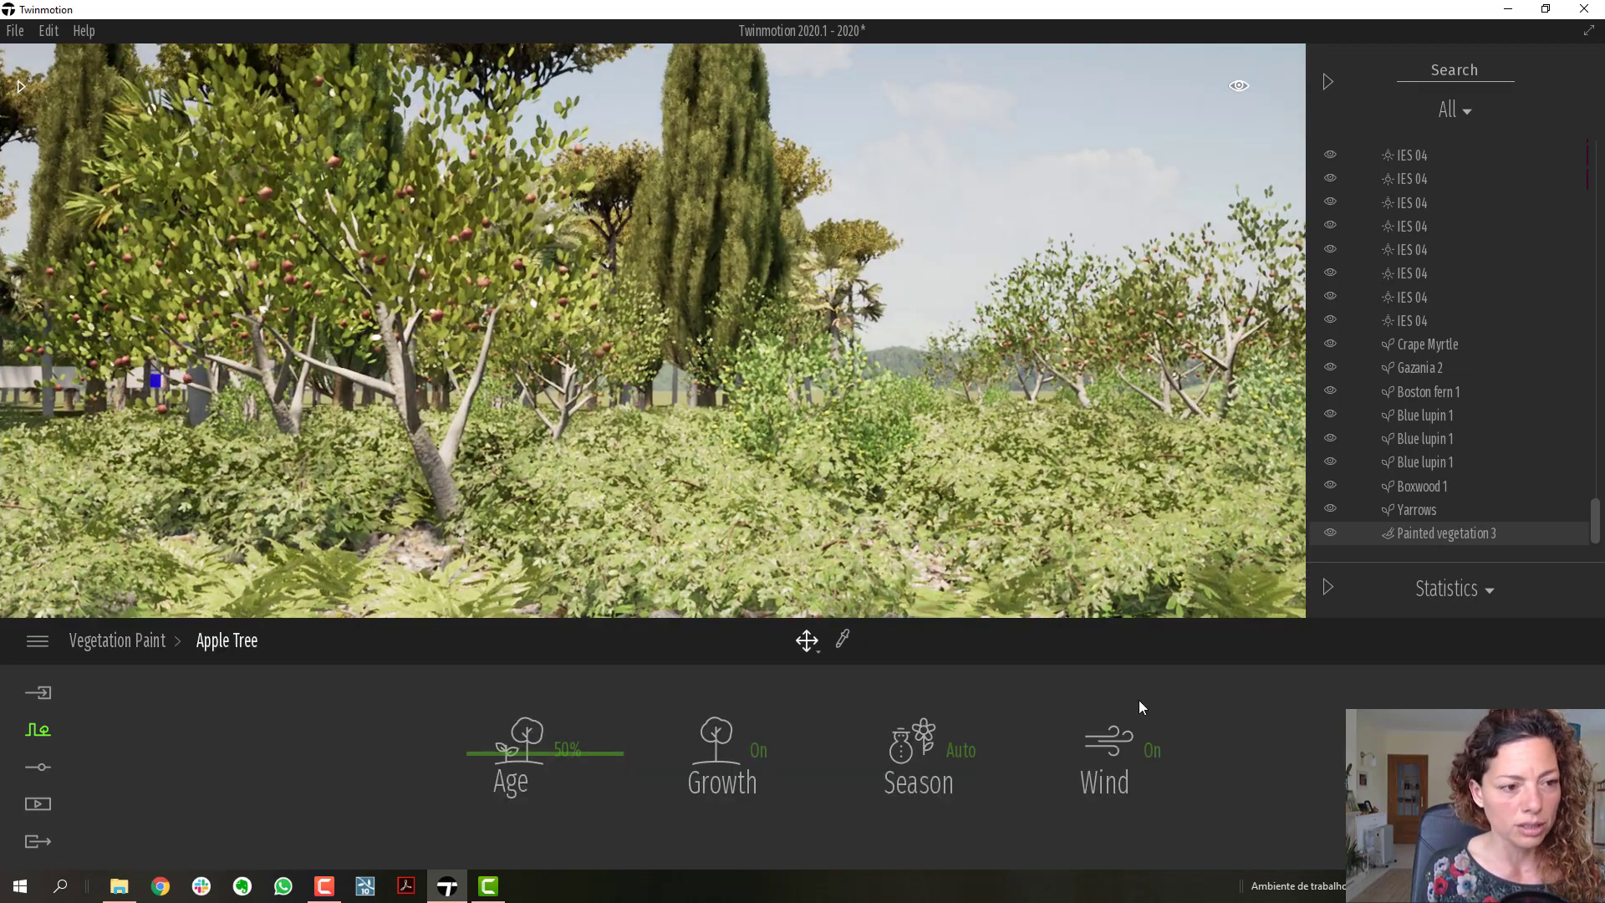
drag(523, 755, 529, 709)
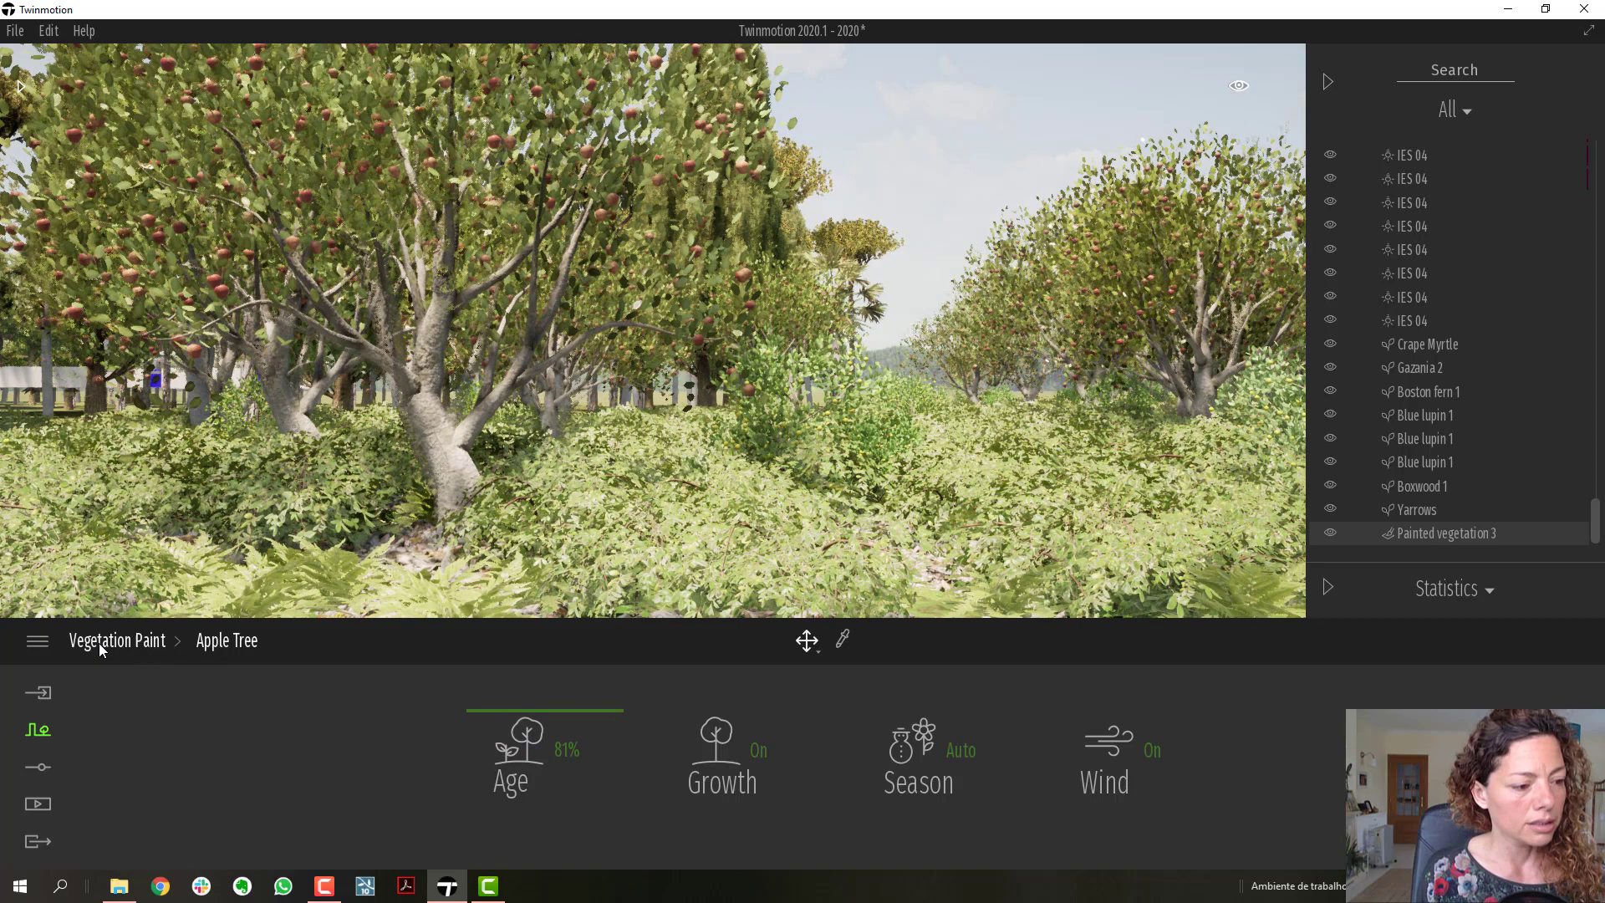
click(98, 643)
Set the size of Bush base 2 to 67% in the painted vegetation
click(548, 749)
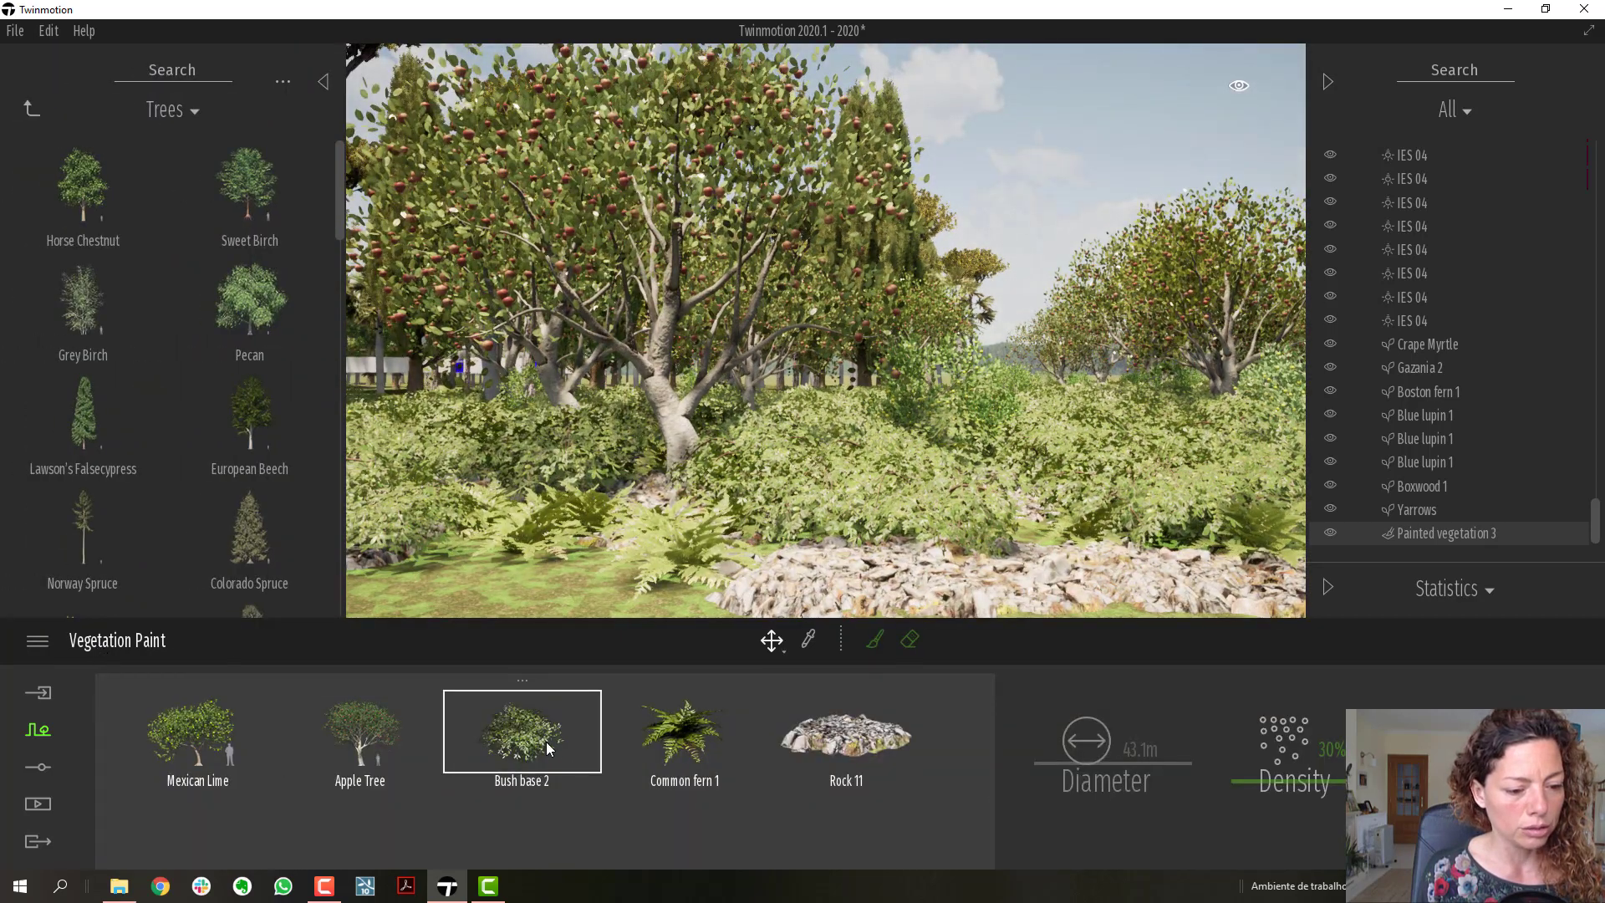
click(548, 749)
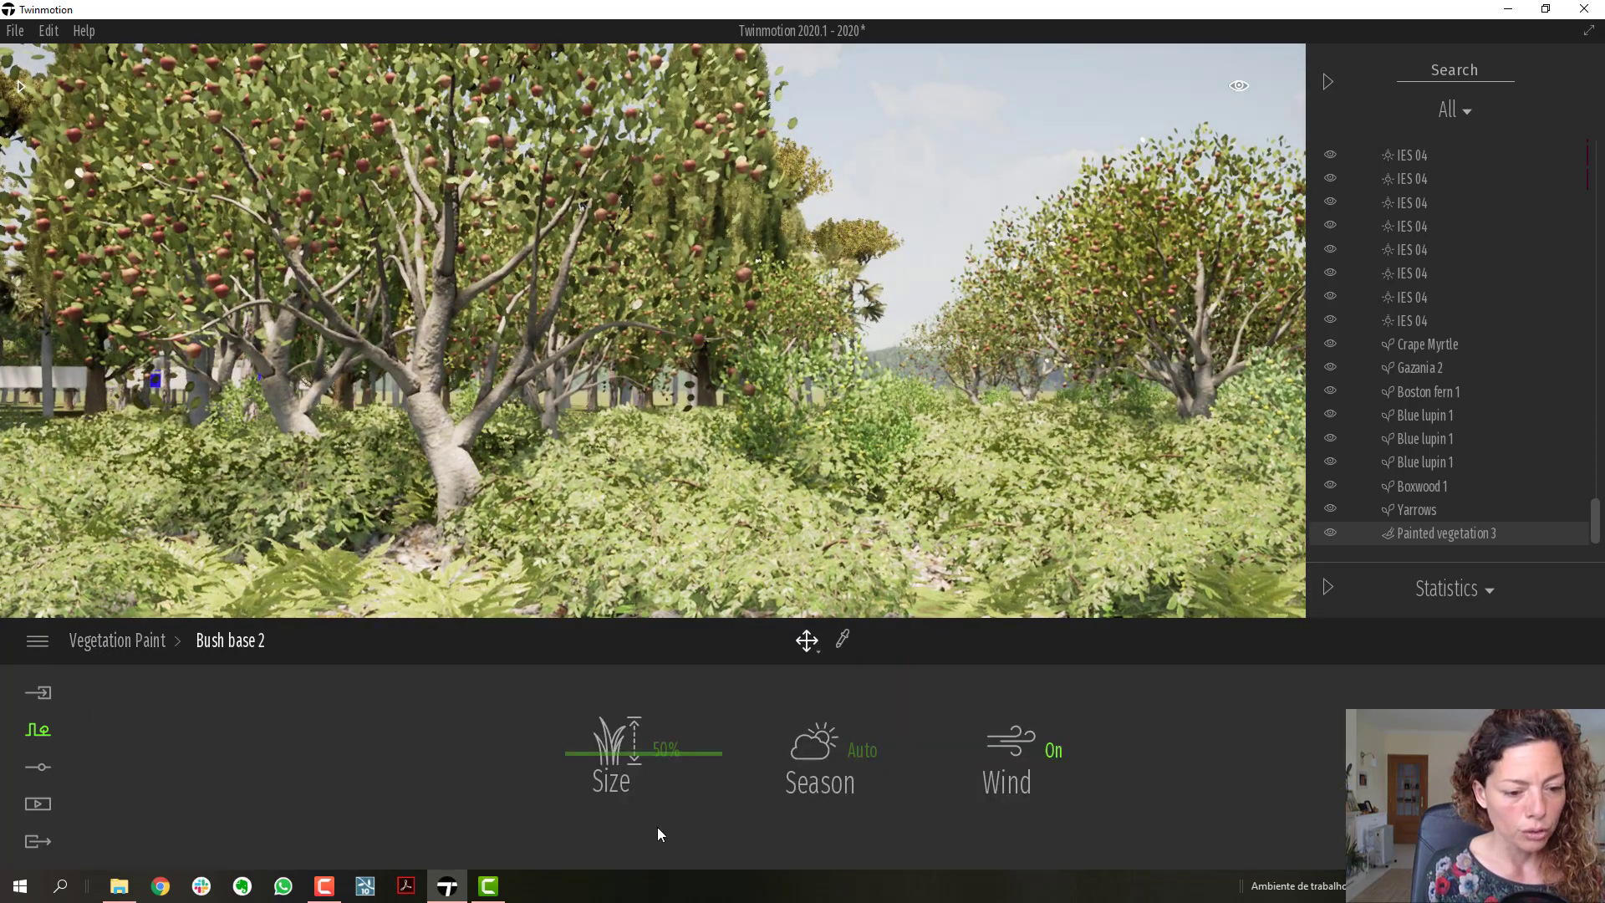
mouse_move(610, 760)
mouse_down()
mouse_move(616, 645)
mouse_move(615, 721)
mouse_up()
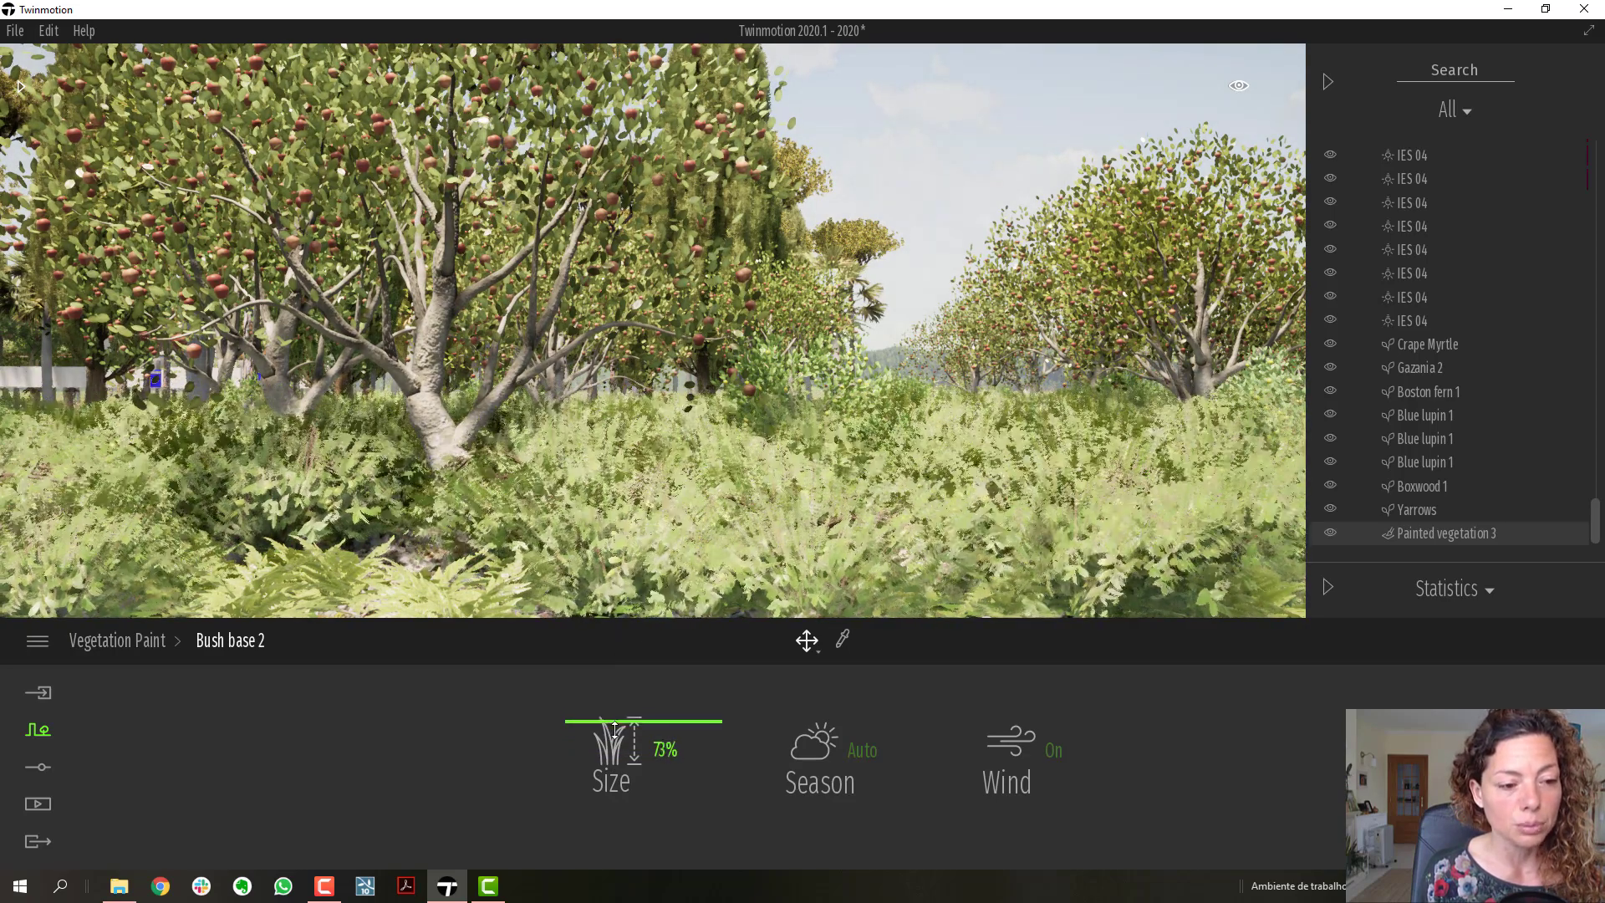
drag(614, 730, 615, 739)
scroll(791, 504, down, 3)
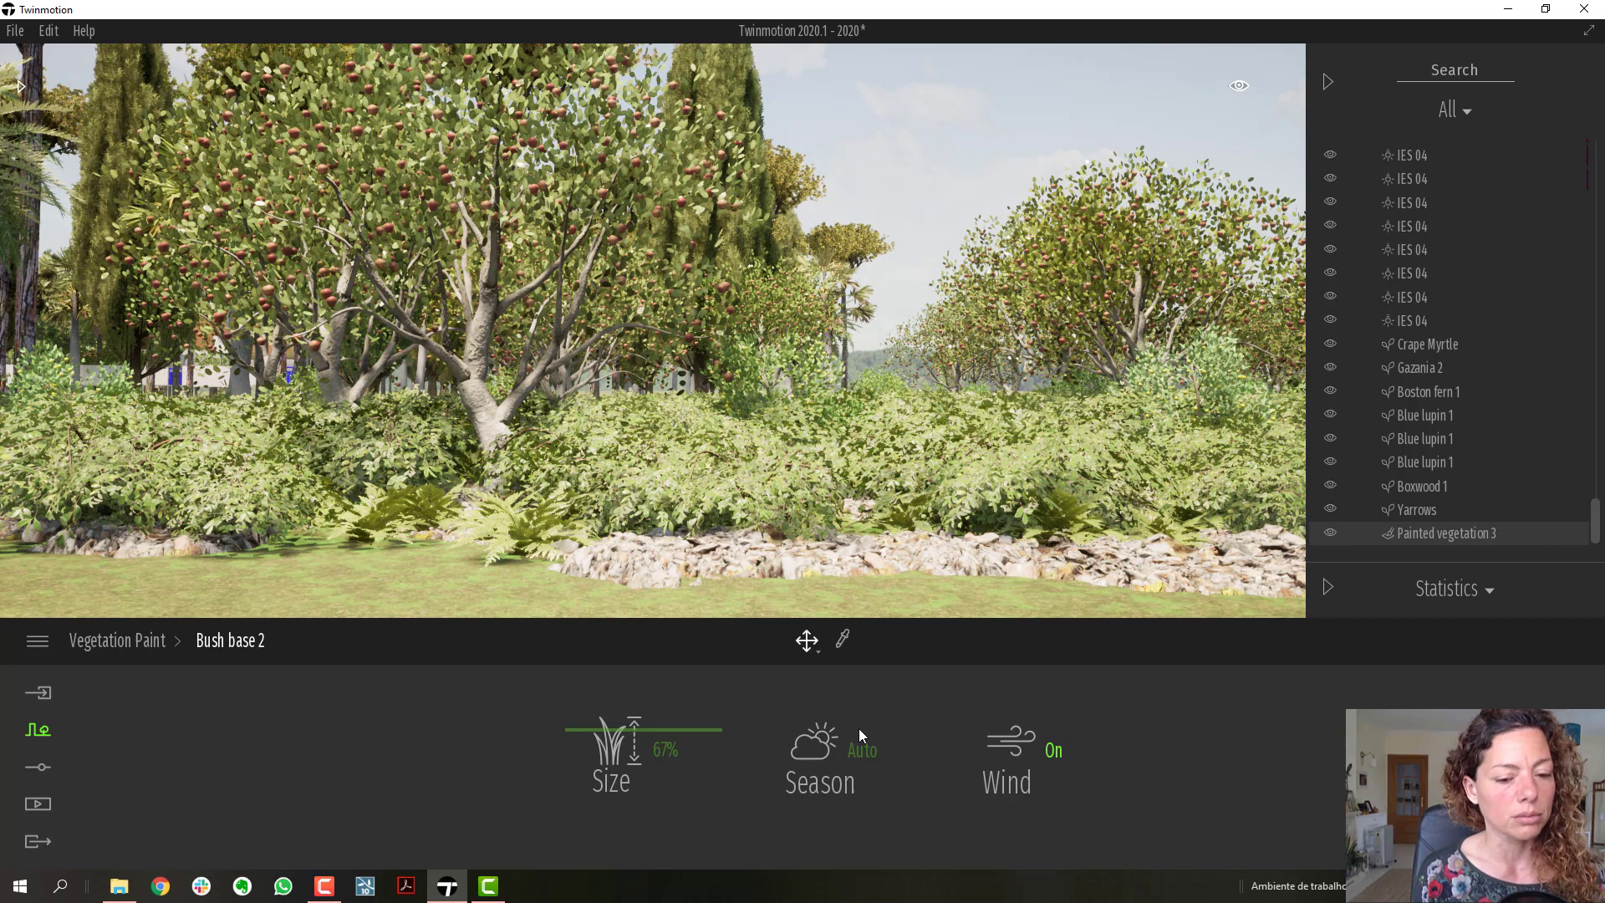
click(132, 644)
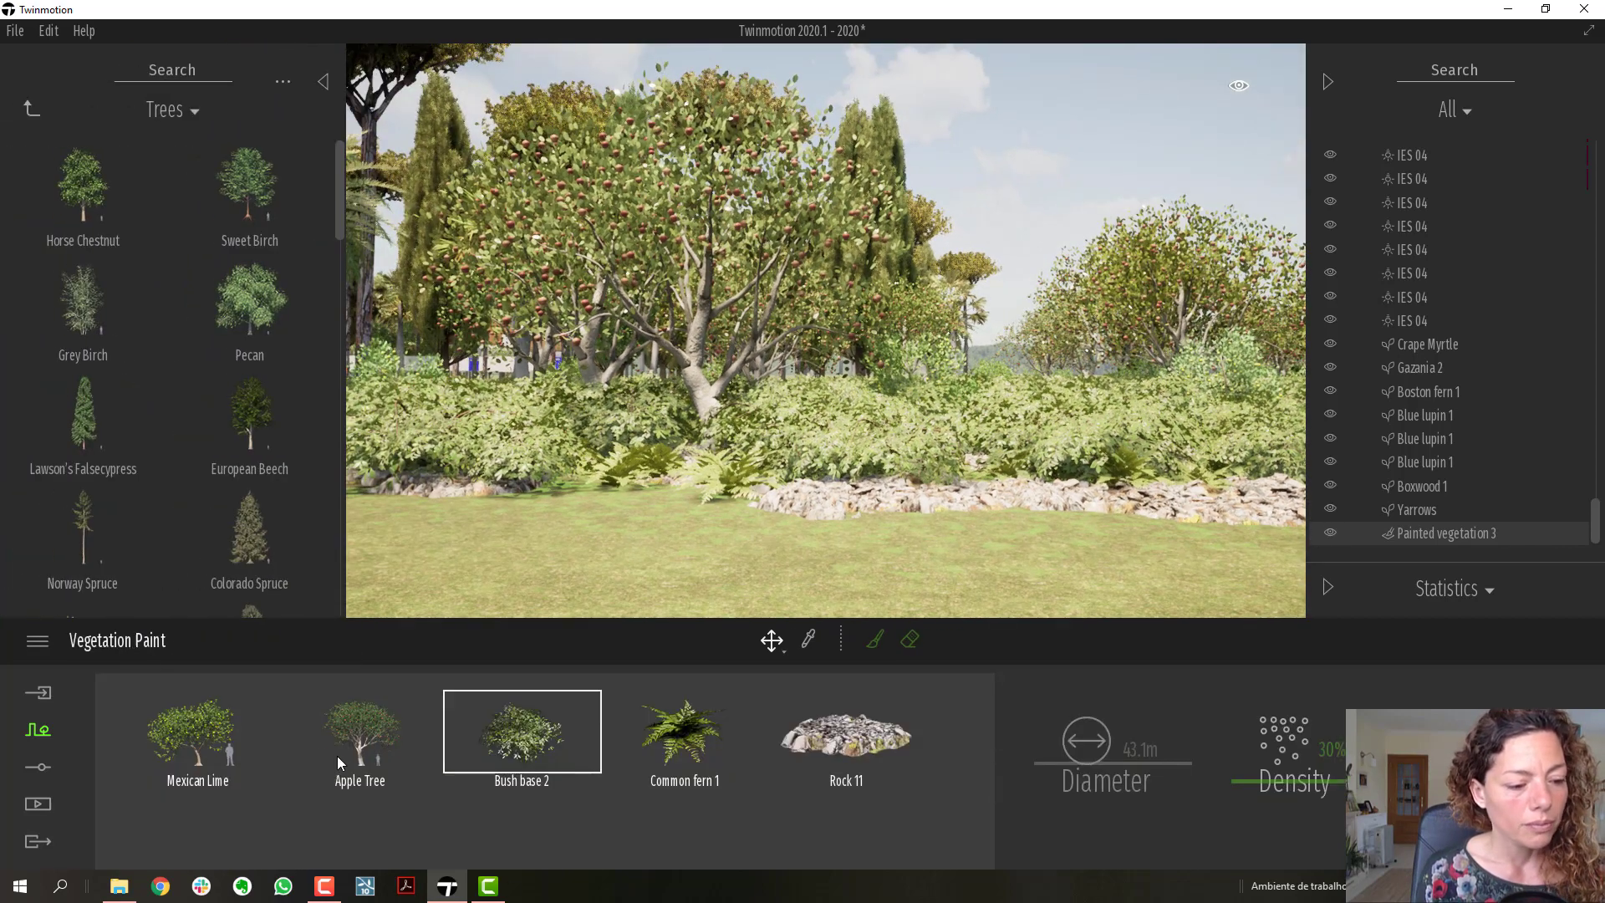
Set the Mexican Lime's age to 81% and return to the vegetation paint palette
click(199, 750)
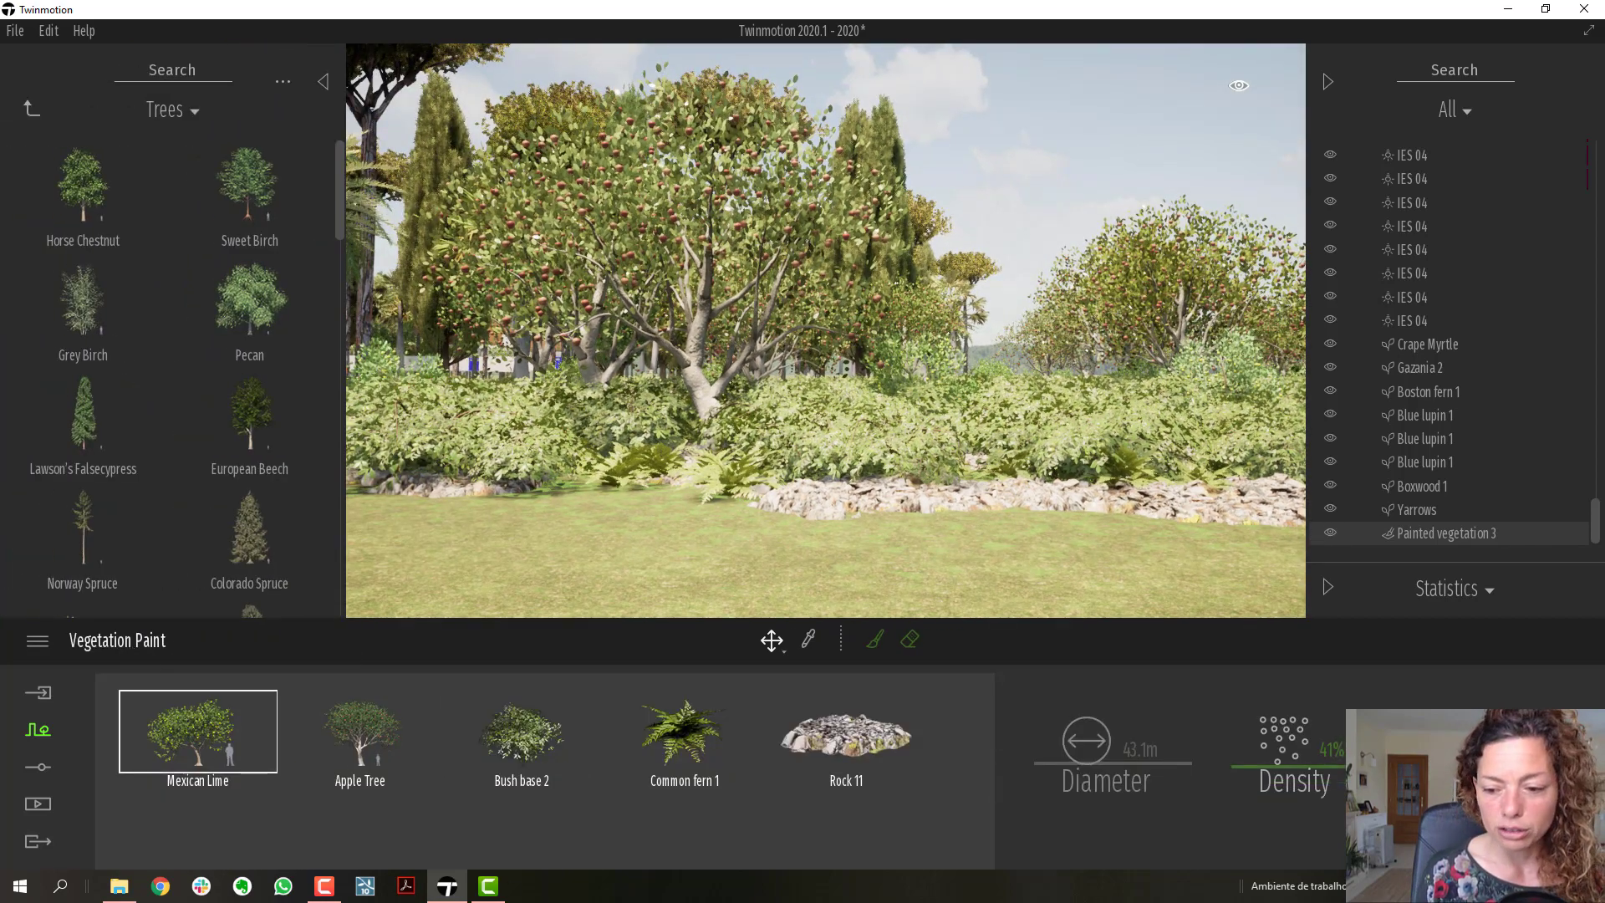
click(198, 731)
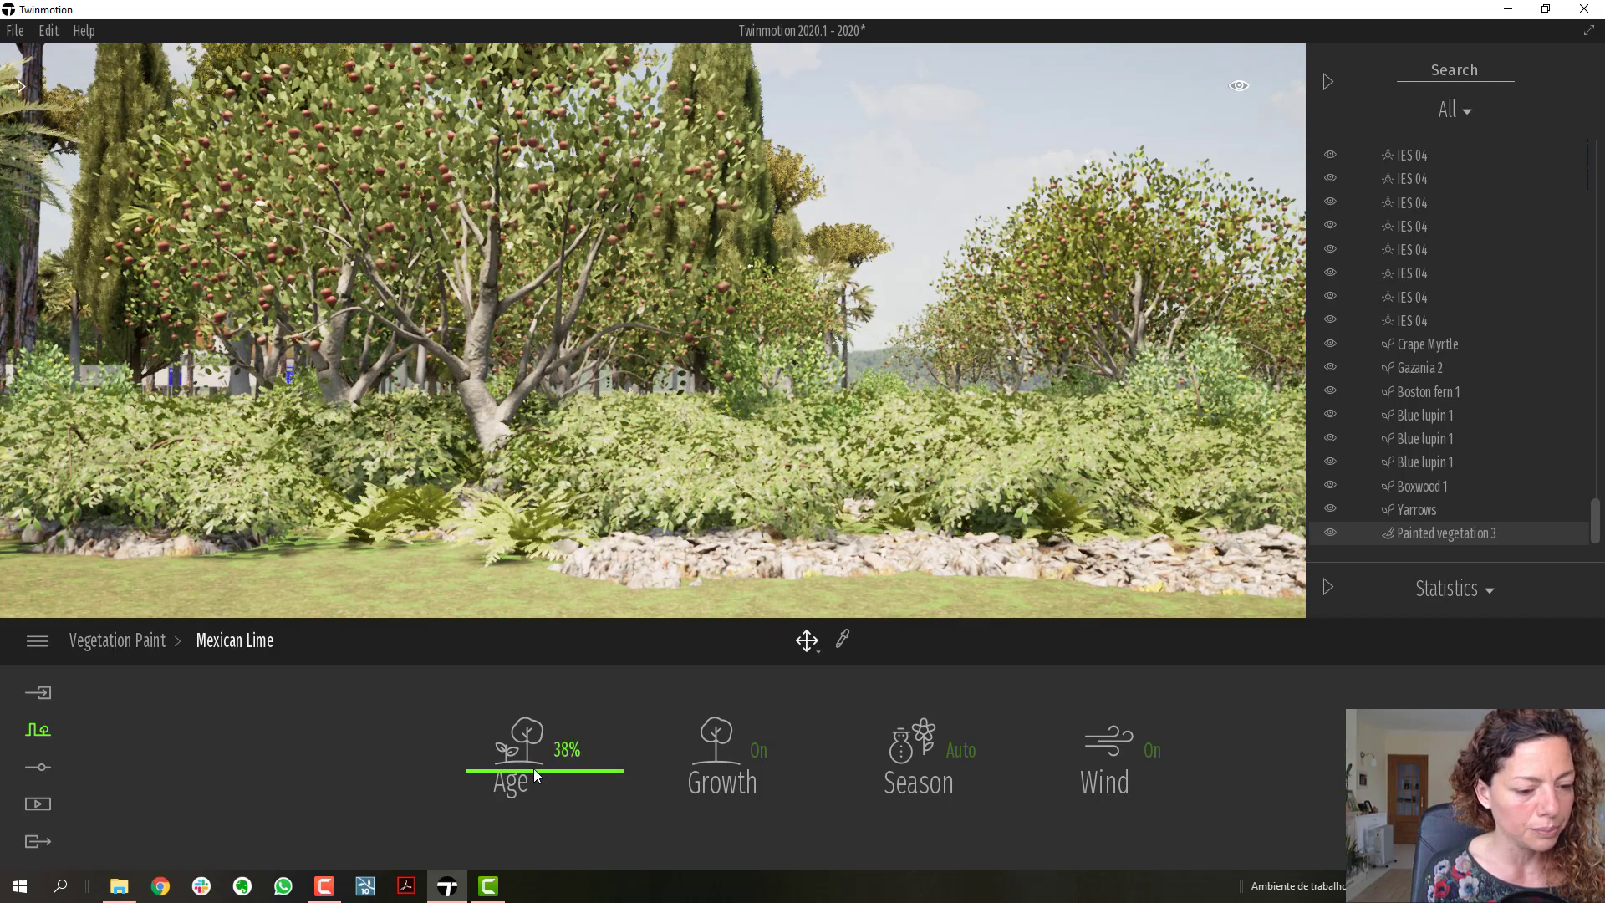
drag(534, 776, 562, 597)
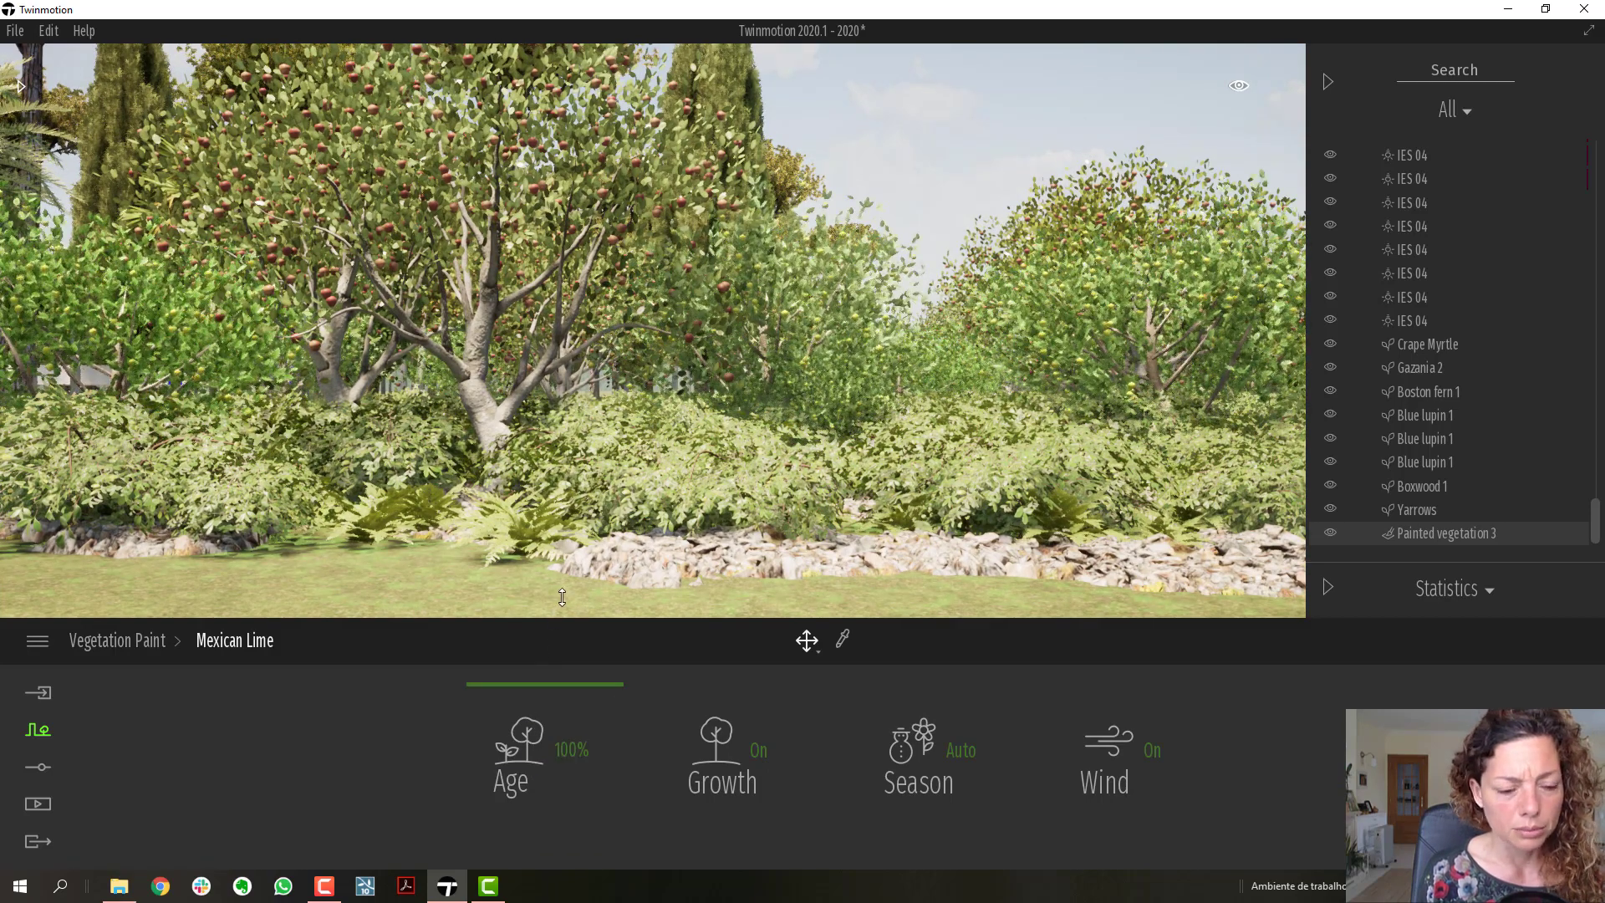
drag(564, 675, 565, 702)
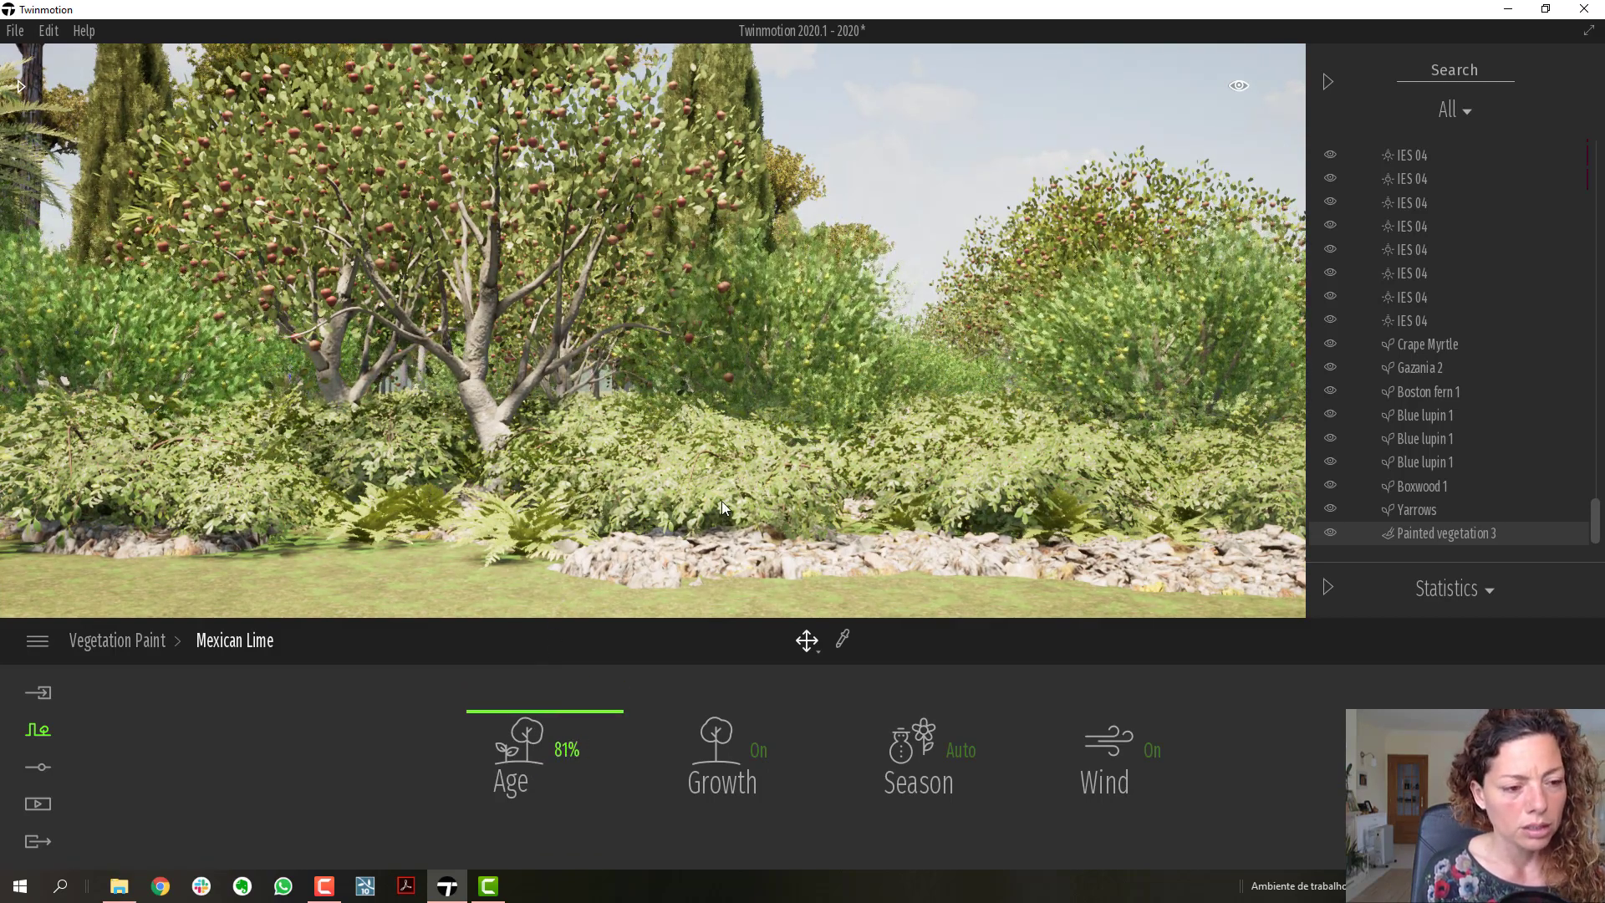
scroll(815, 450, down, 3)
right_drag(815, 450, 876, 440)
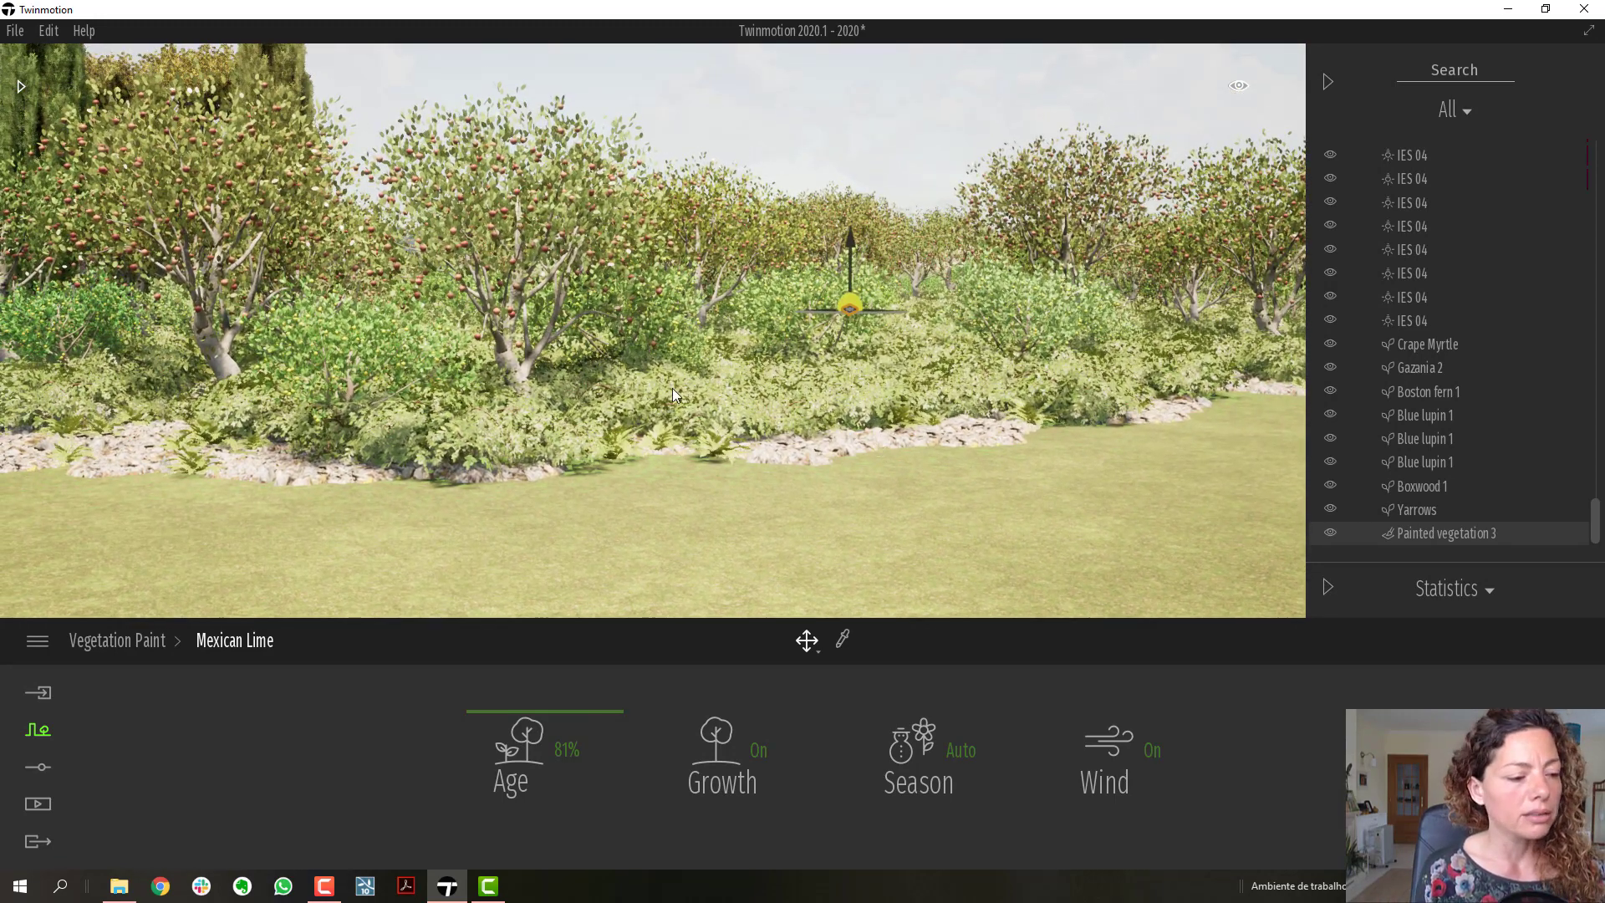
click(120, 643)
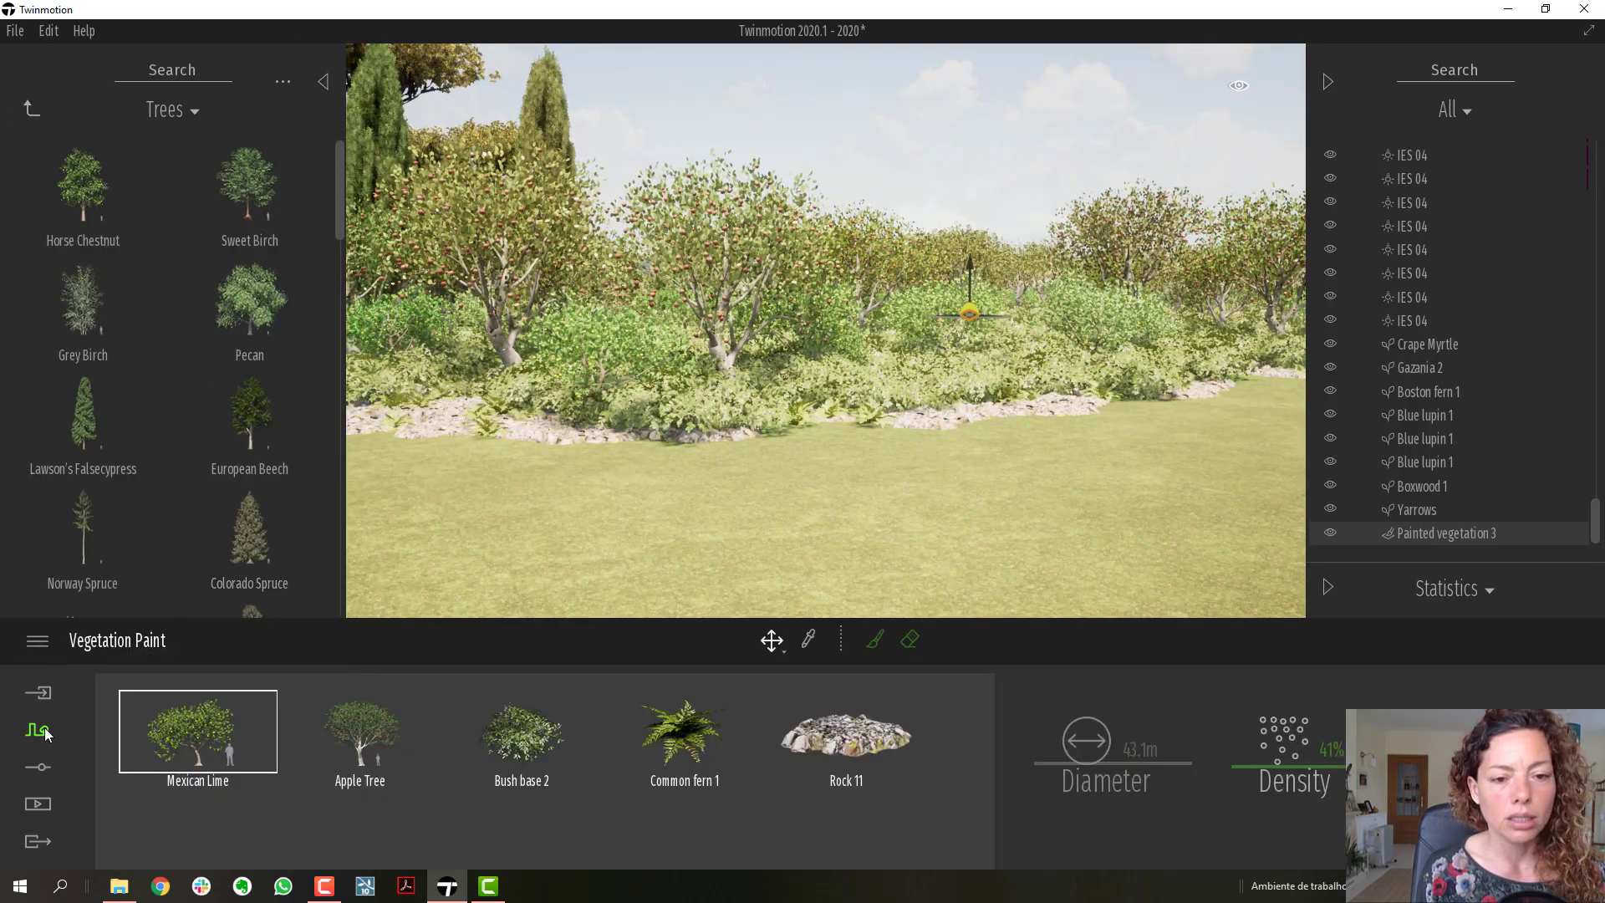
Look over the painted area from above and delete the whole Painted vegetation 3 object from the scene
right_drag(1001, 342, 790, 468)
key(w)
scroll(911, 346, down, 10)
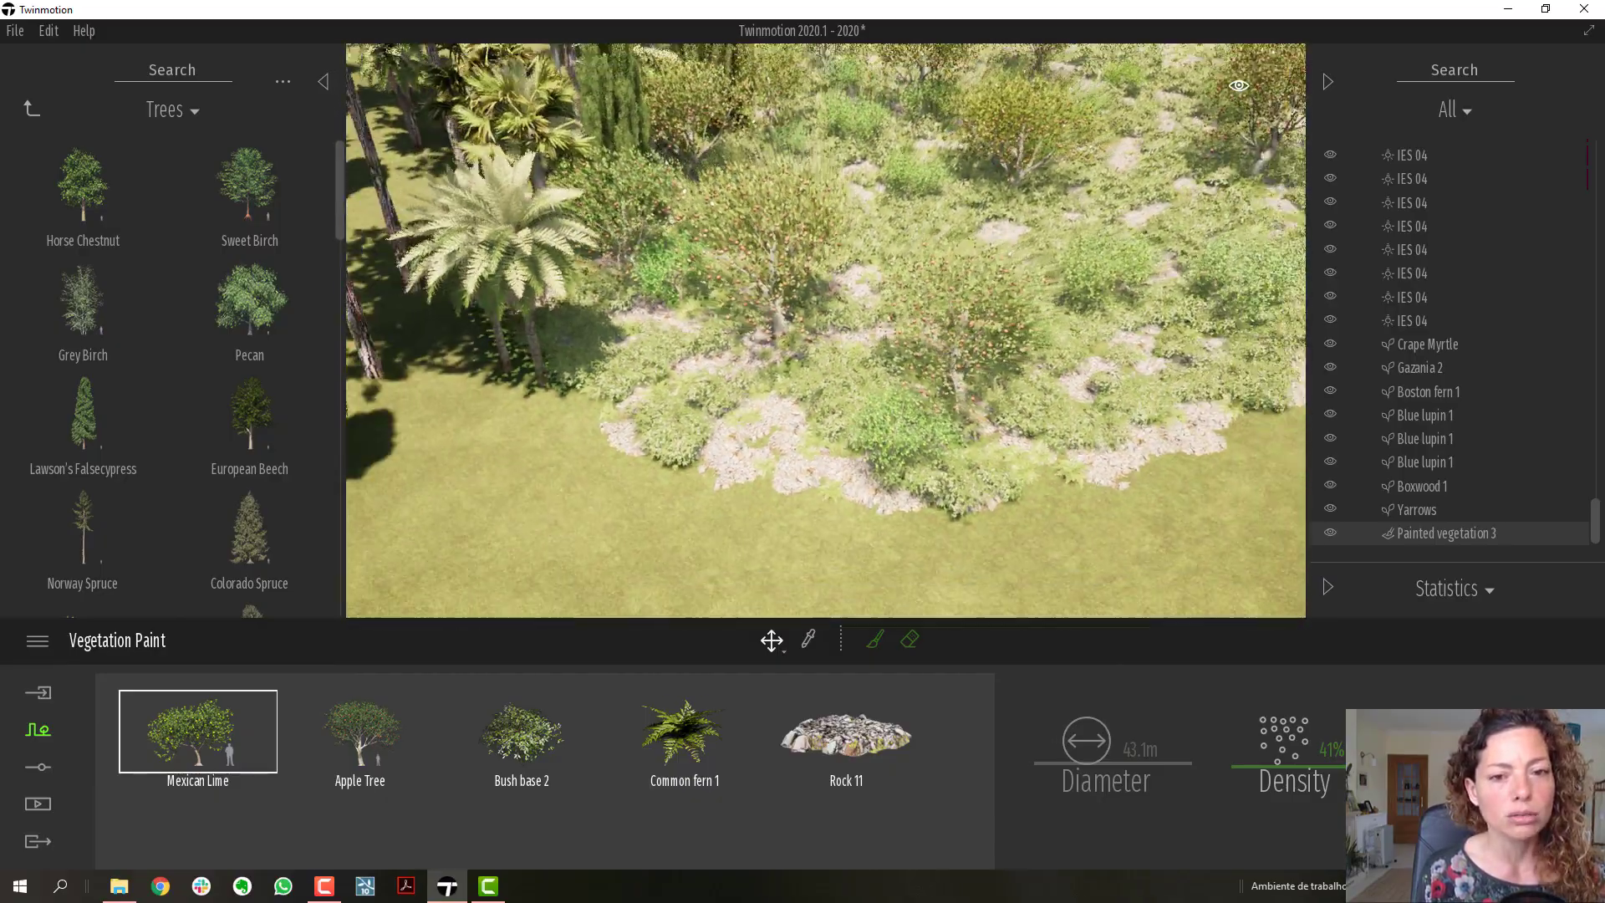
right_drag(911, 346, 861, 196)
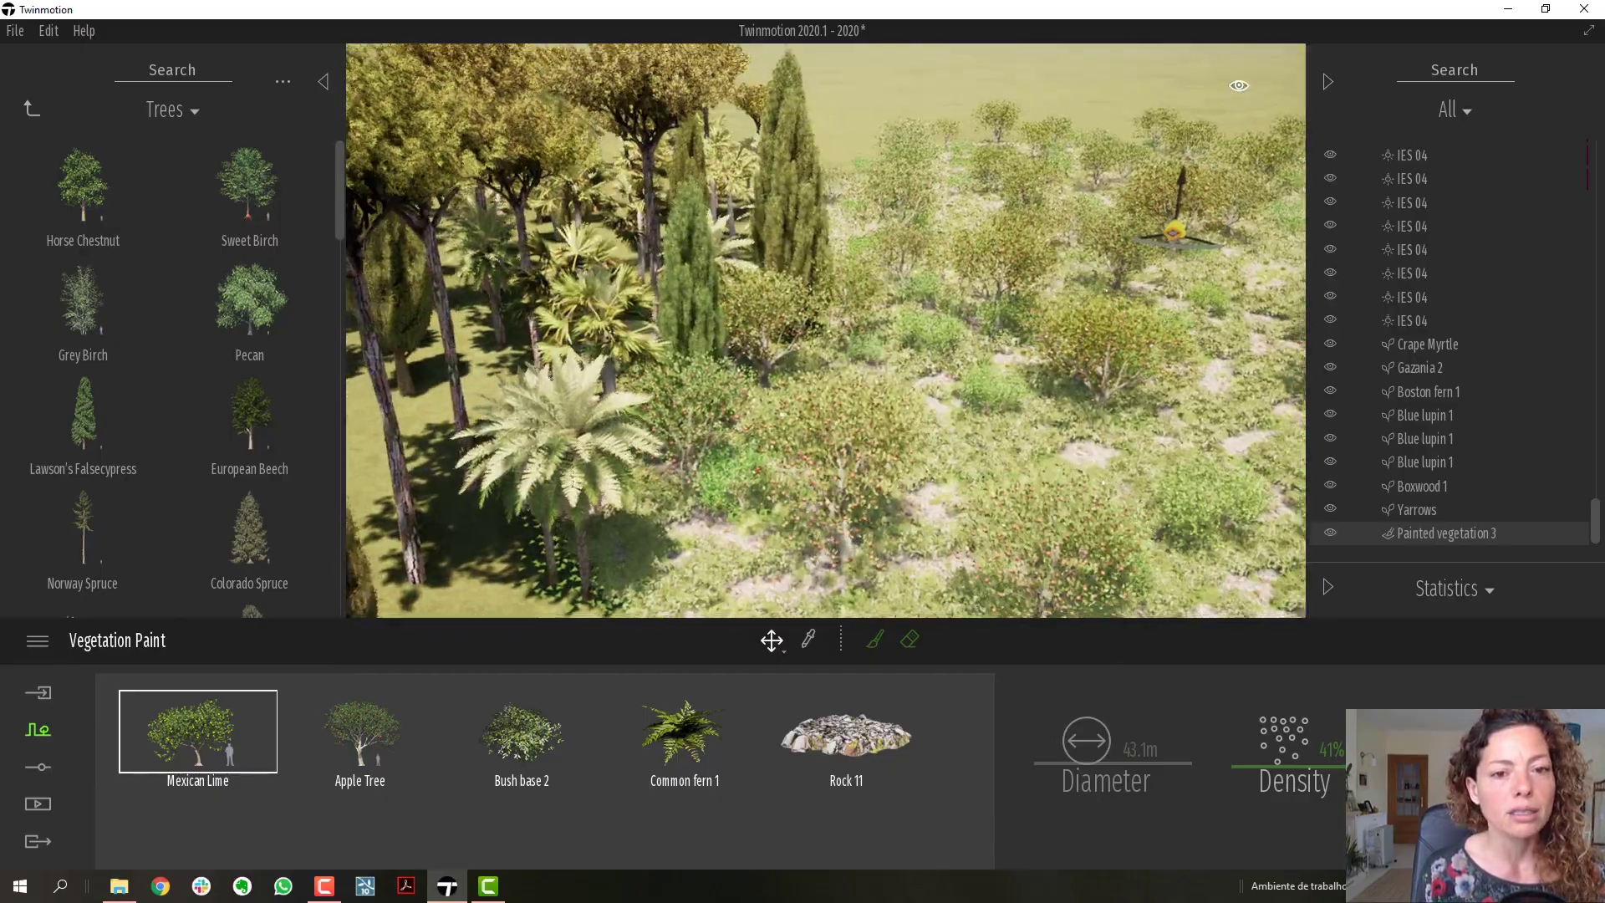
drag(911, 306, 1023, 314)
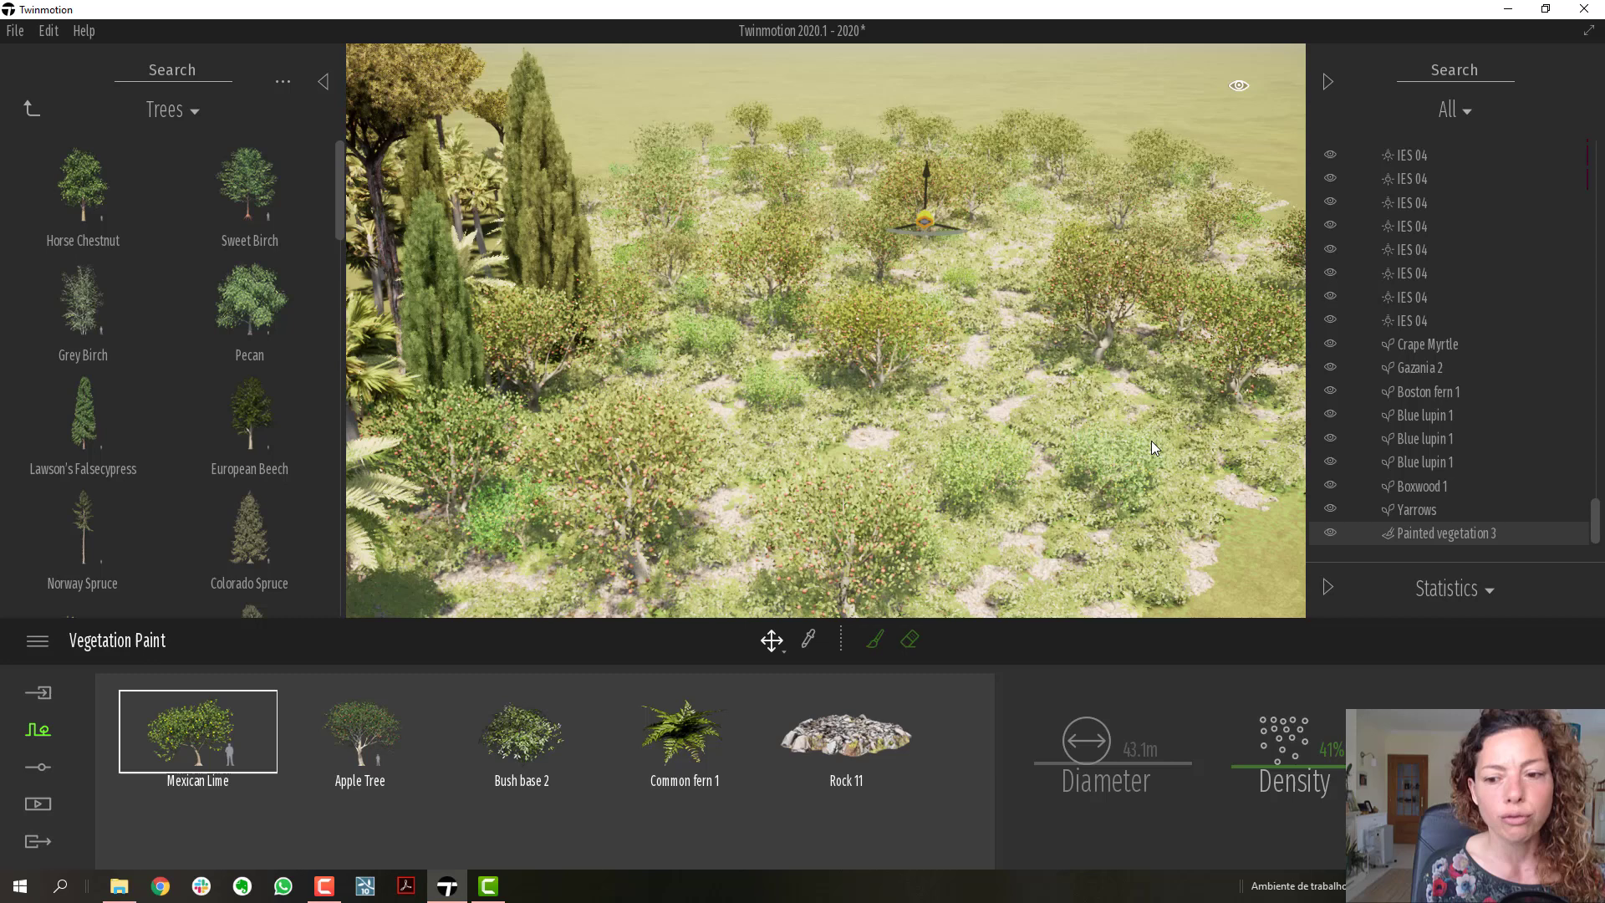
right_click(1422, 535)
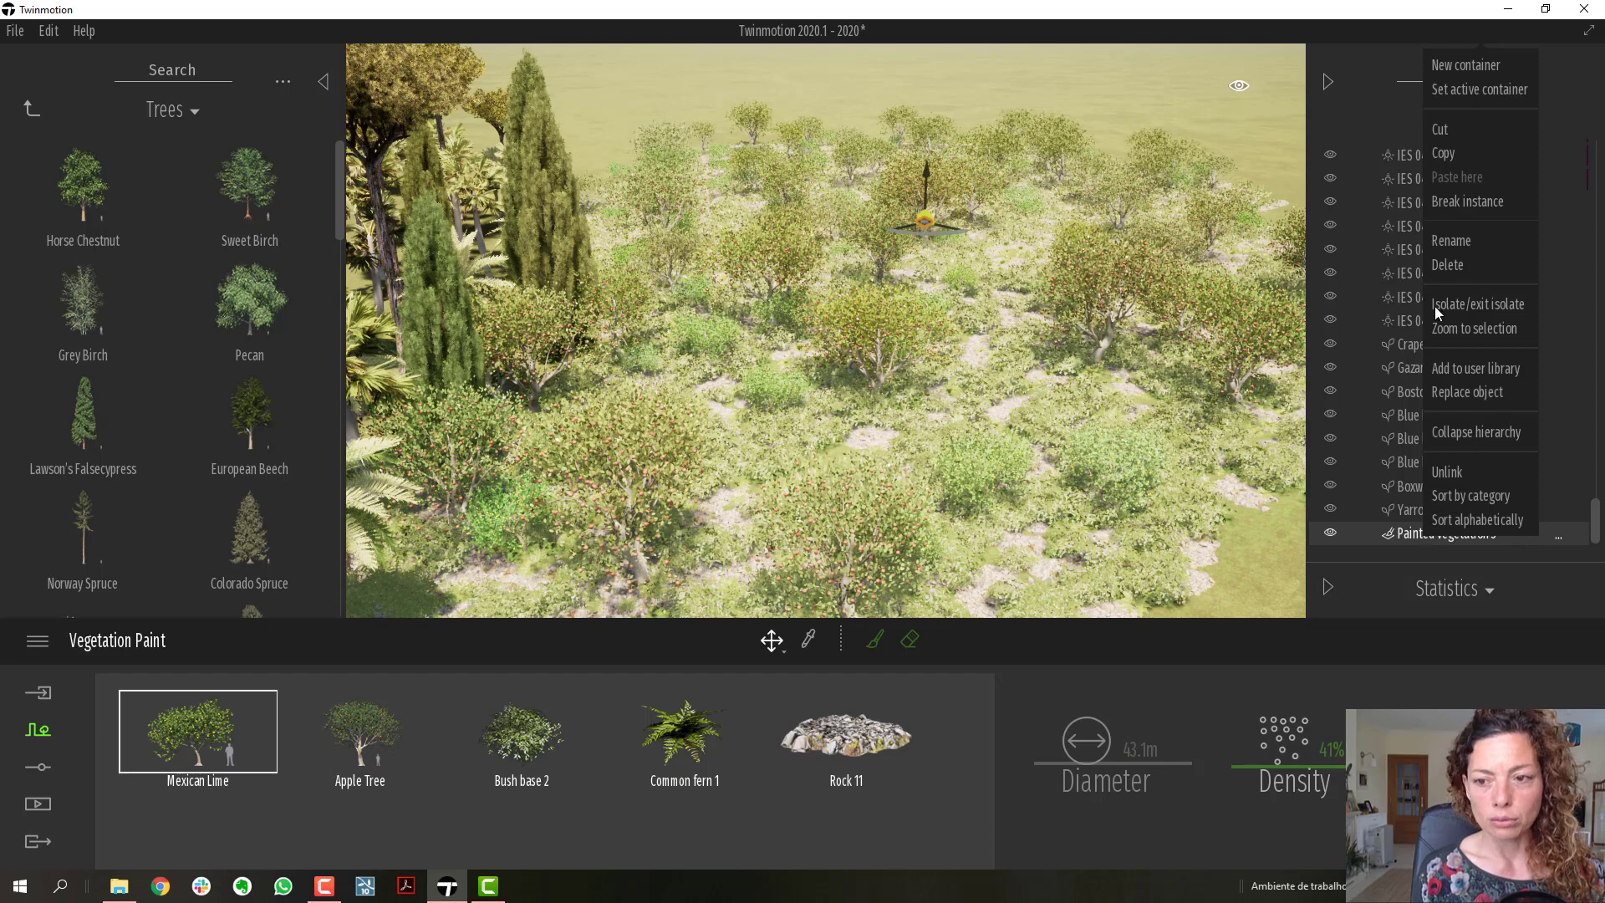
click(1444, 264)
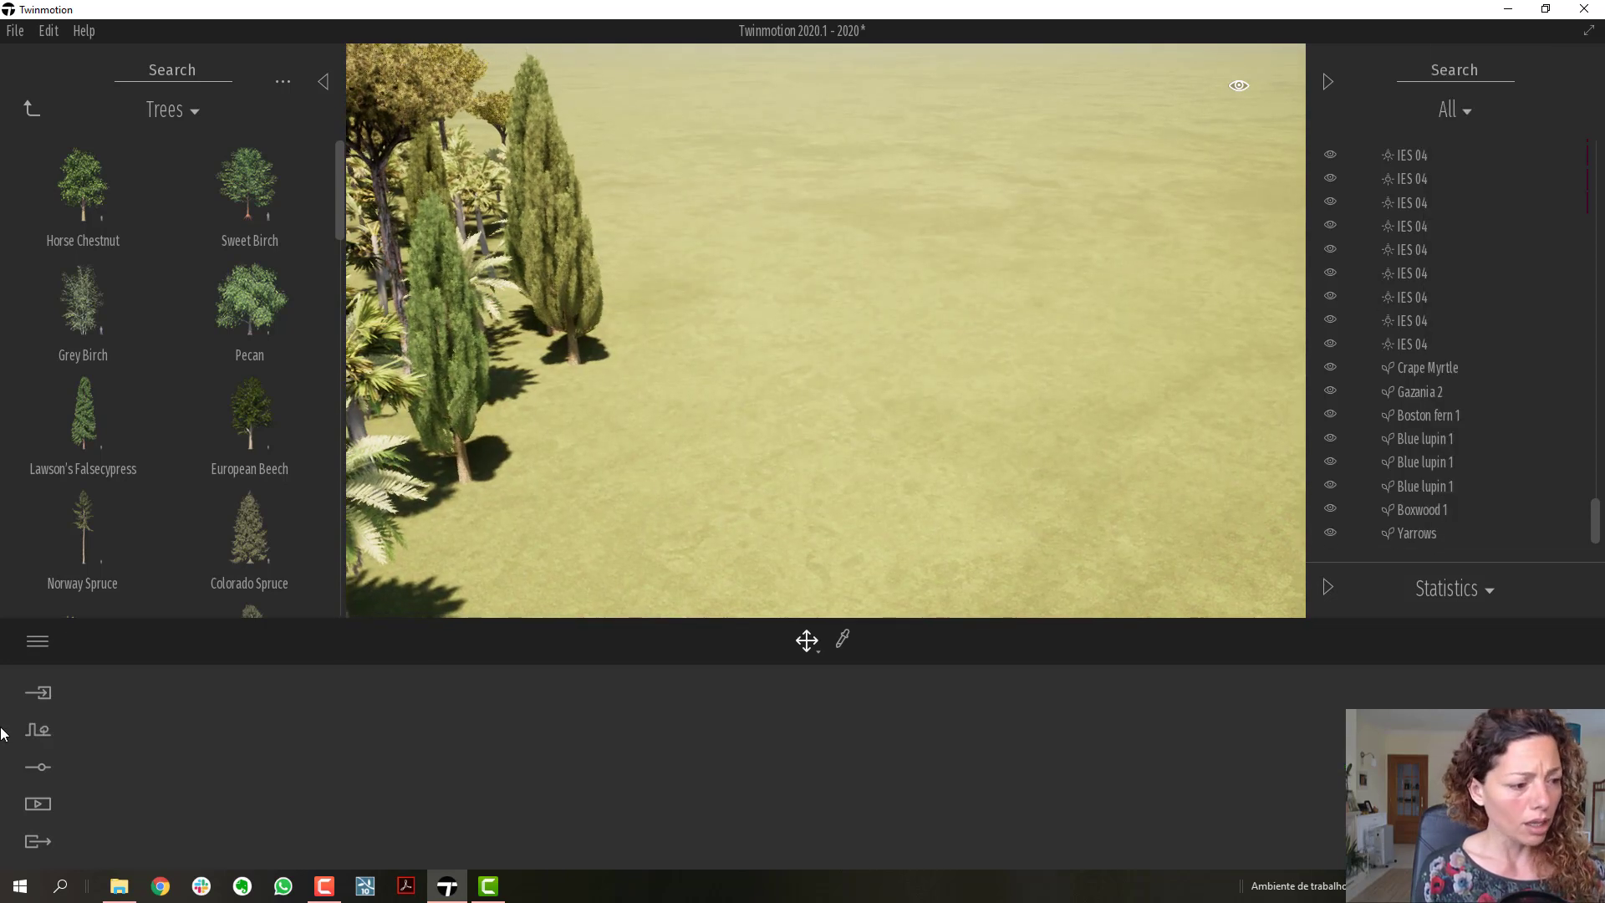
Start a Vegetation scatter and add TallGrass 01 from the grass and flowers library to its palette
click(29, 733)
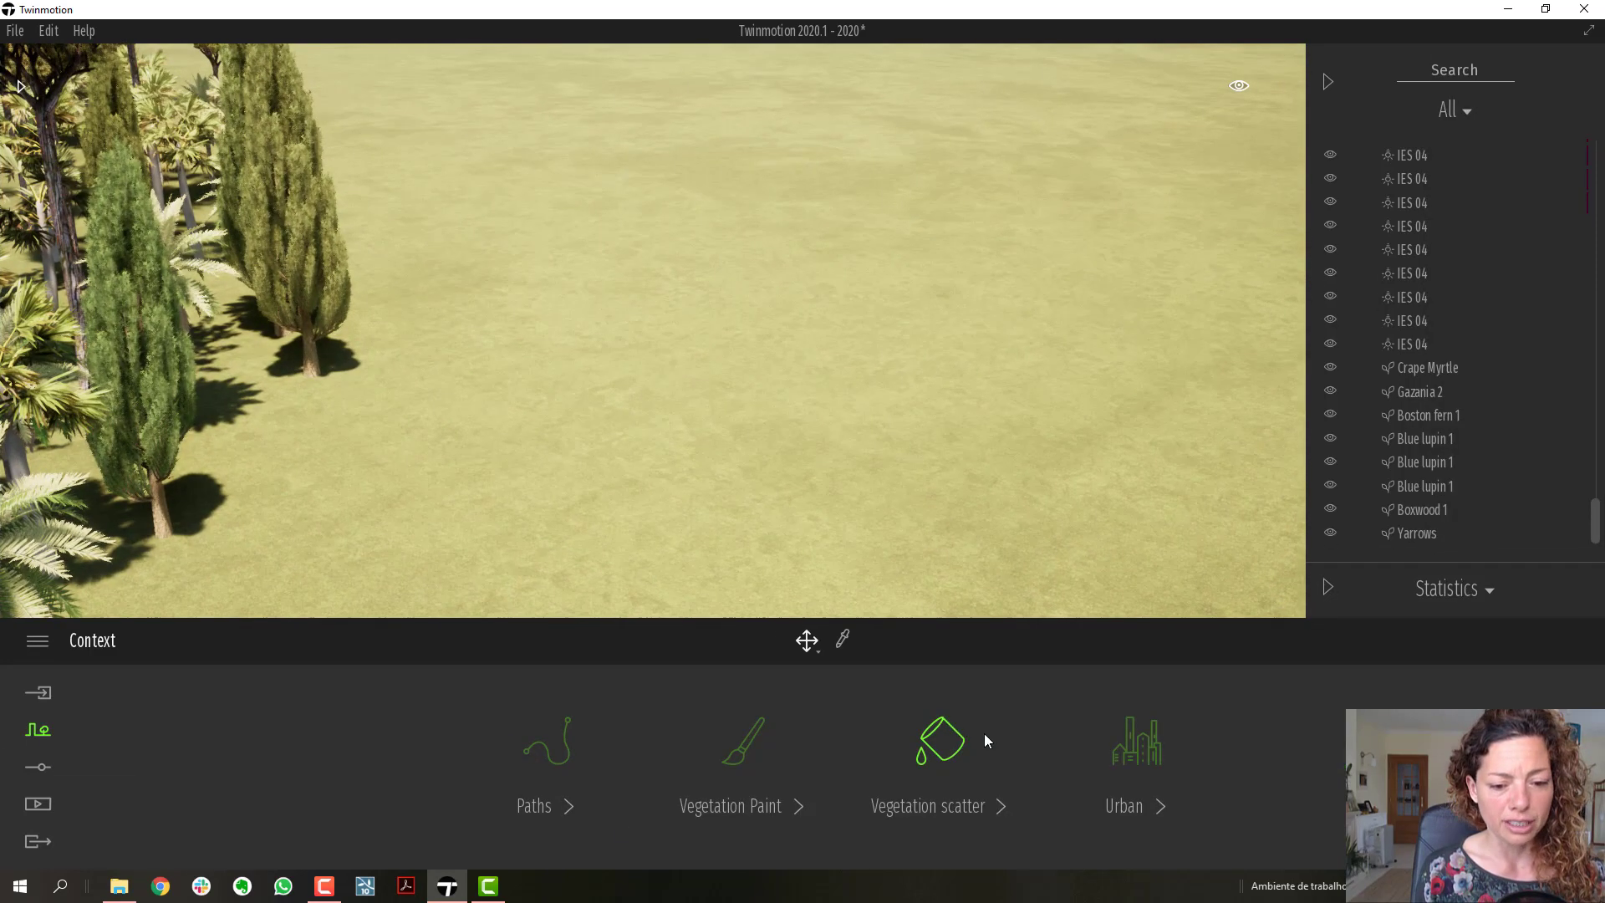
click(939, 735)
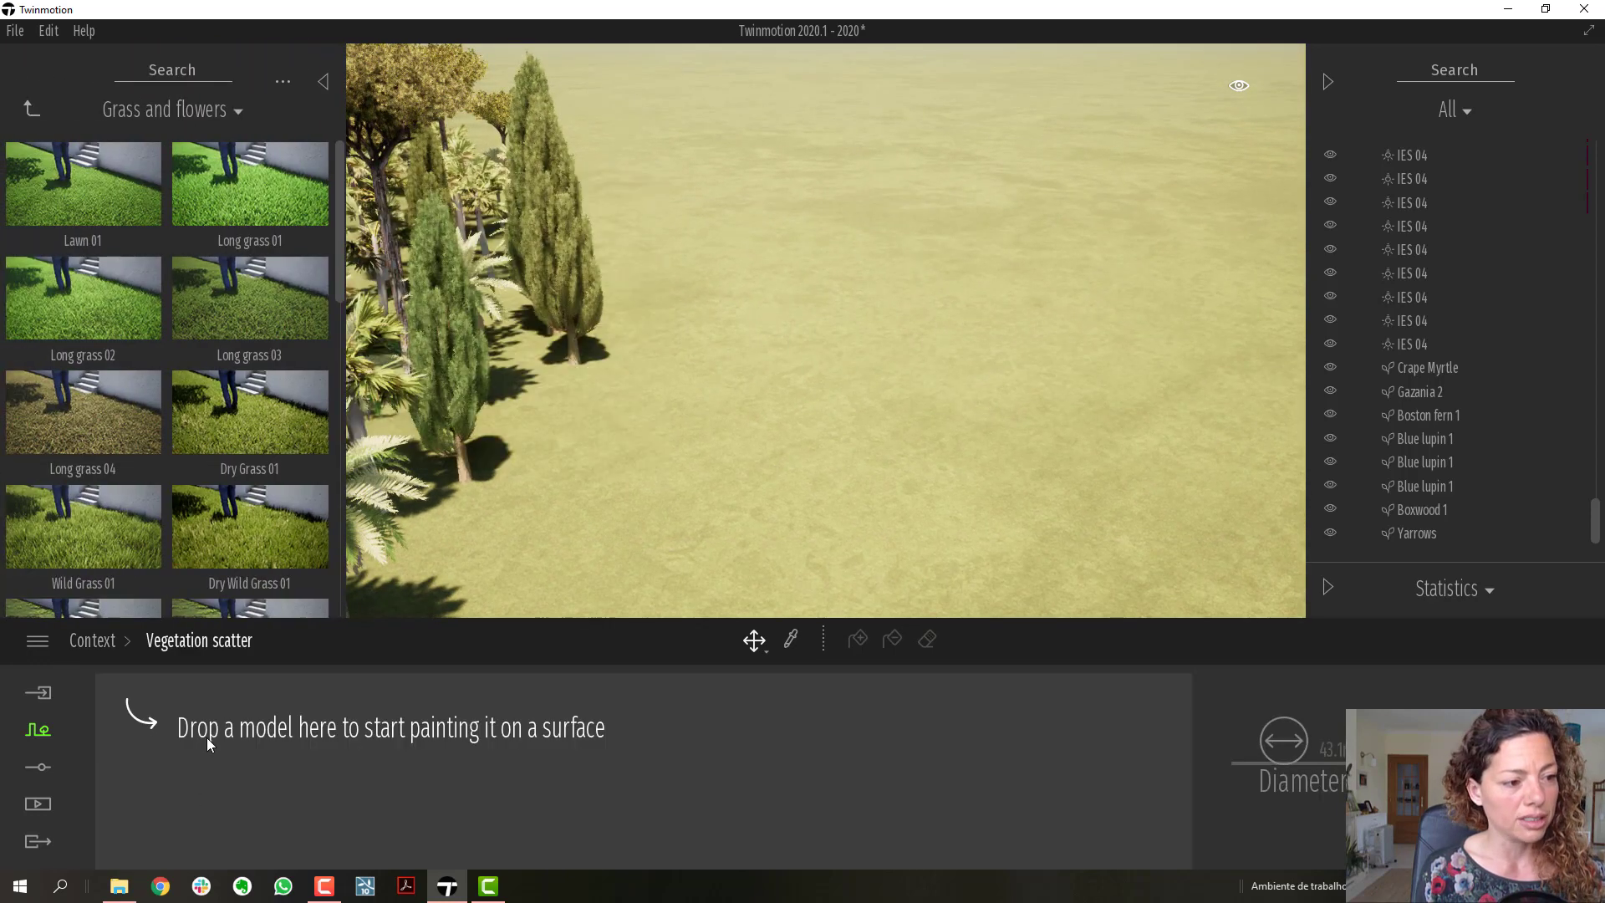
click(25, 112)
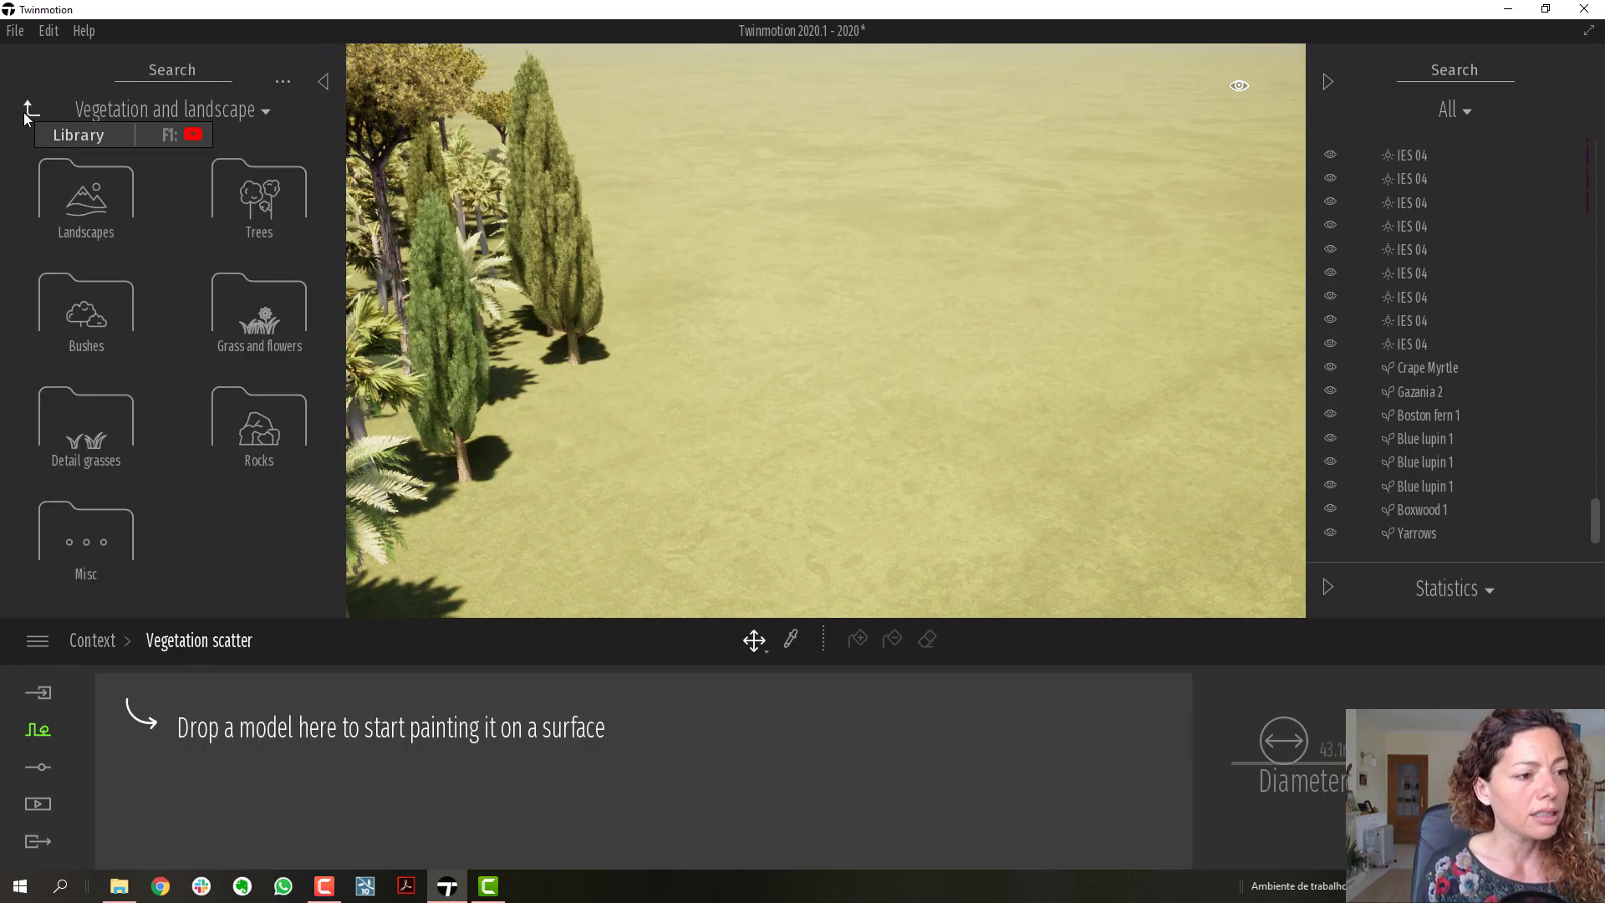
click(234, 334)
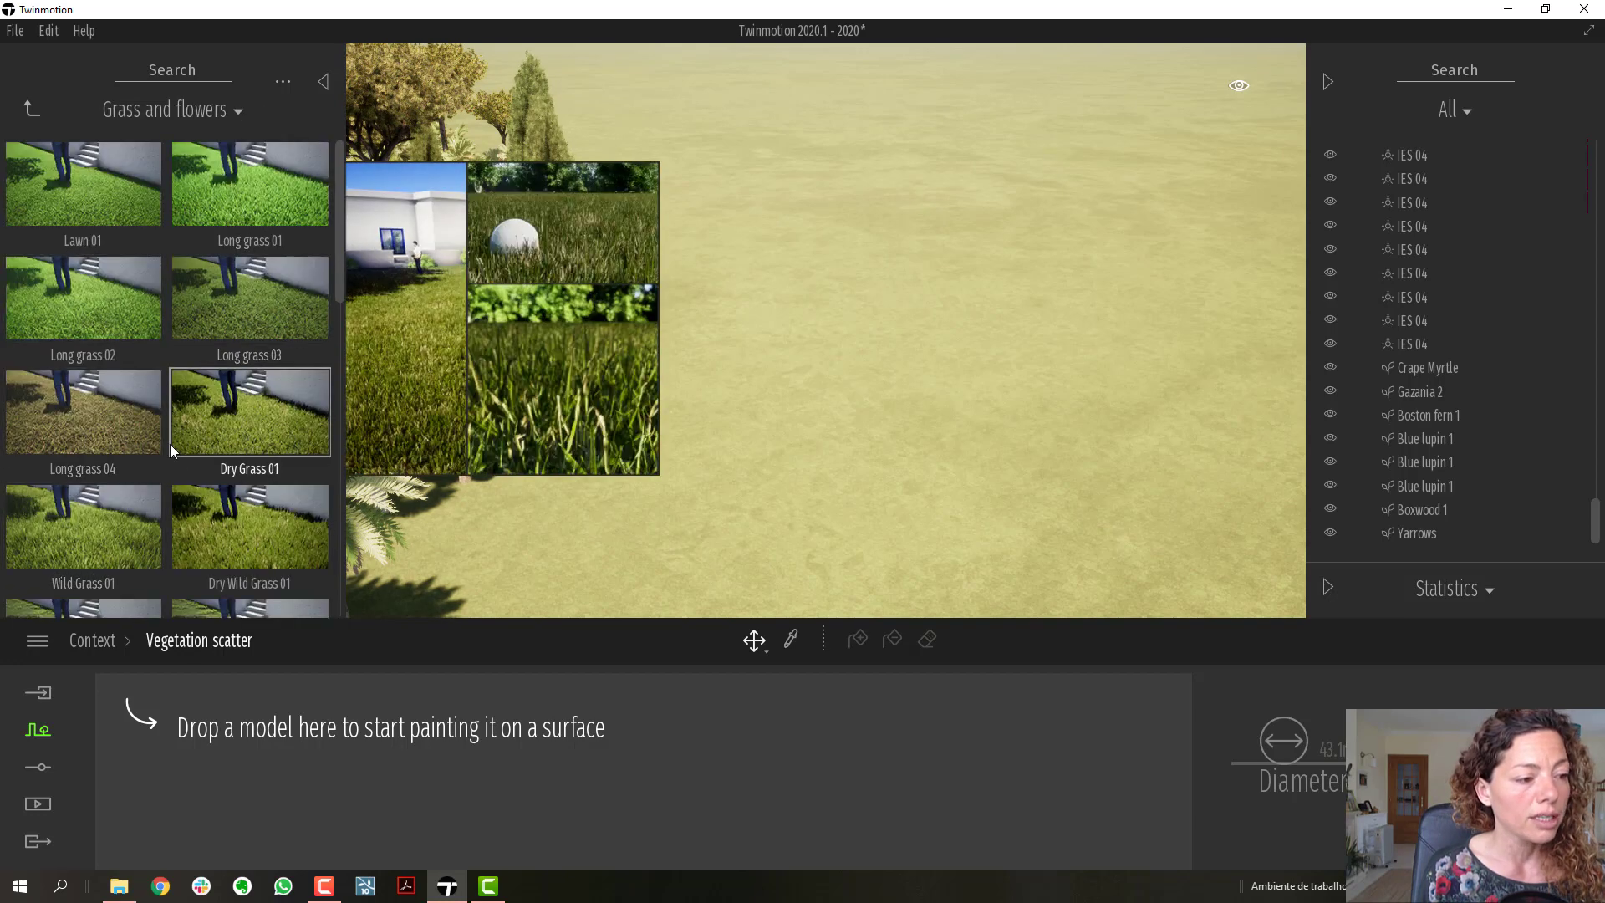
scroll(144, 402, down, 3)
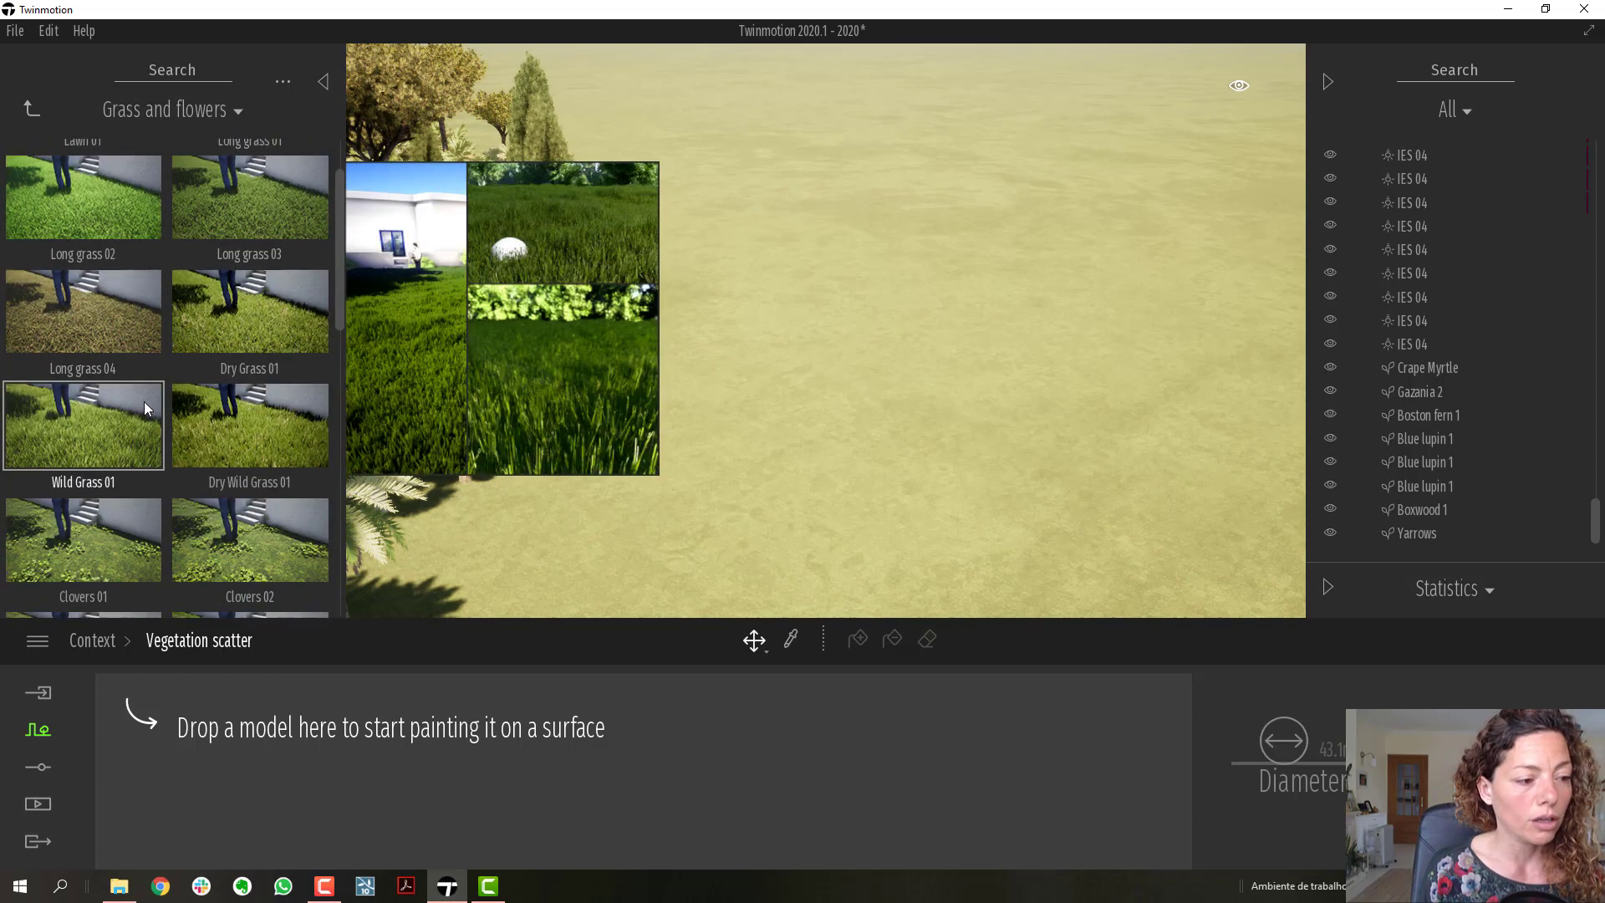
scroll(146, 407, down, 4)
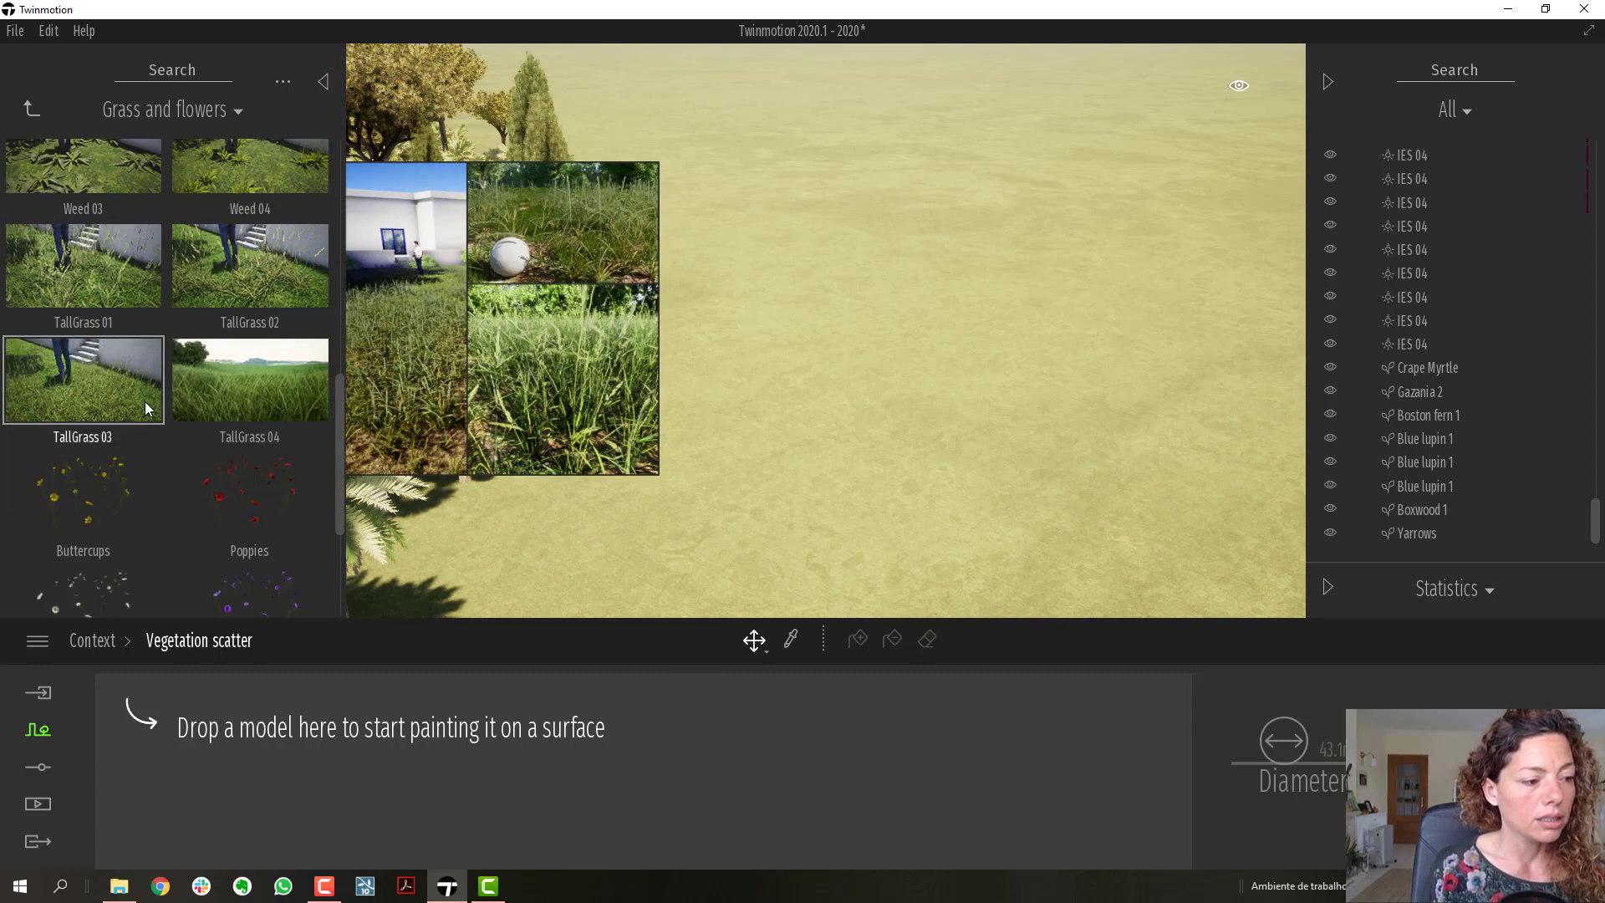
drag(44, 324, 257, 735)
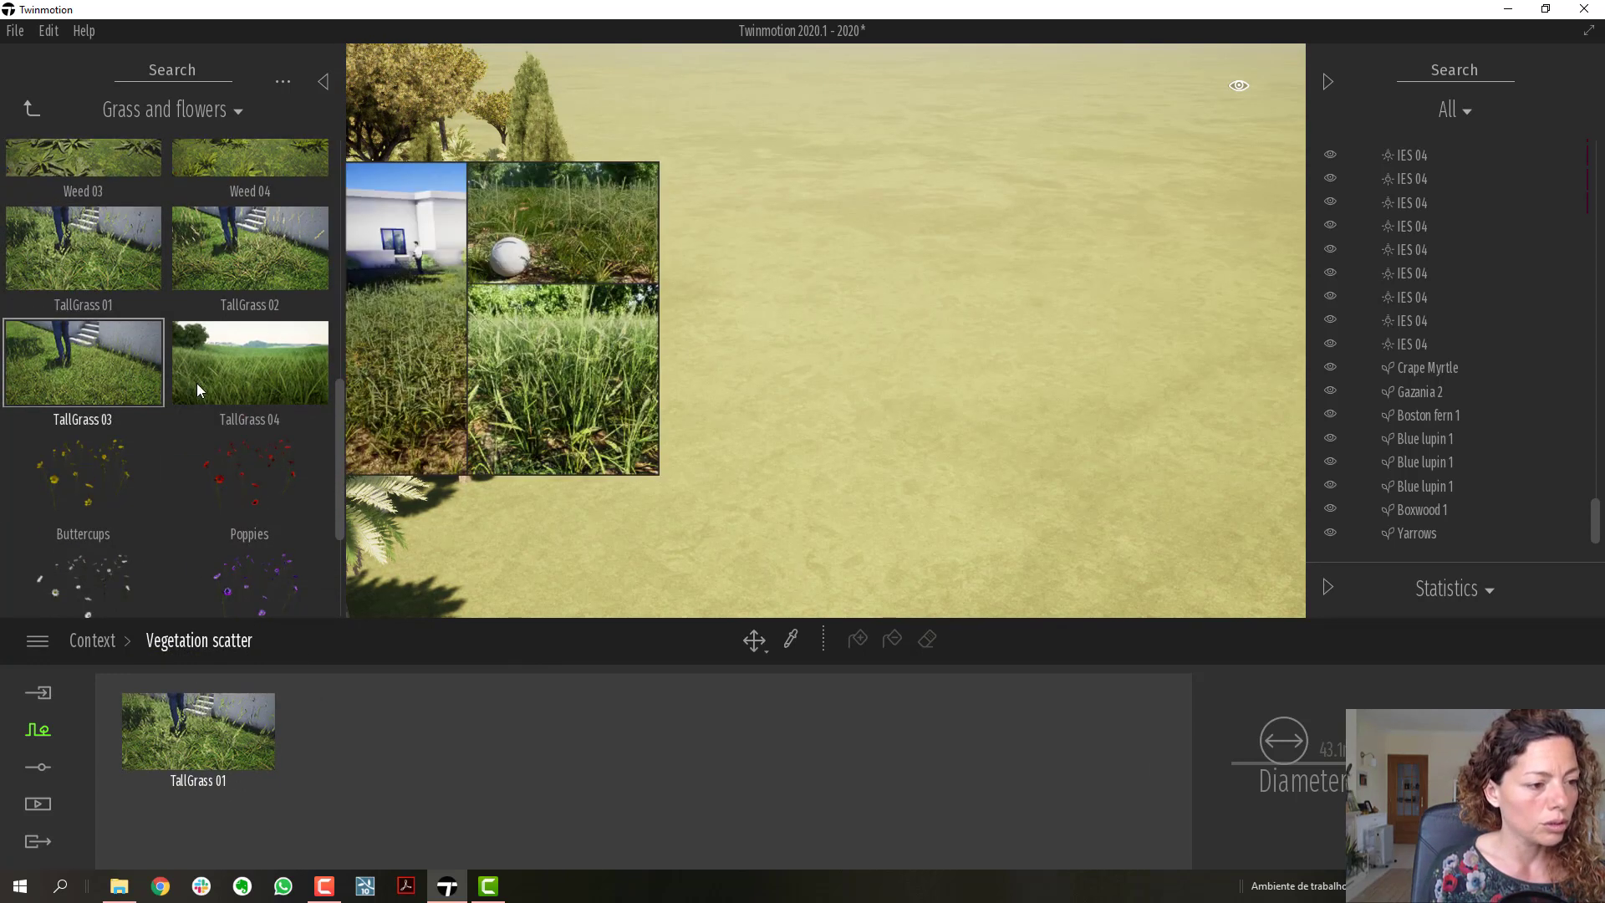
Add Long grass 03 from the same library to the scatter palette
scroll(208, 379, up, 2)
scroll(221, 355, up, 5)
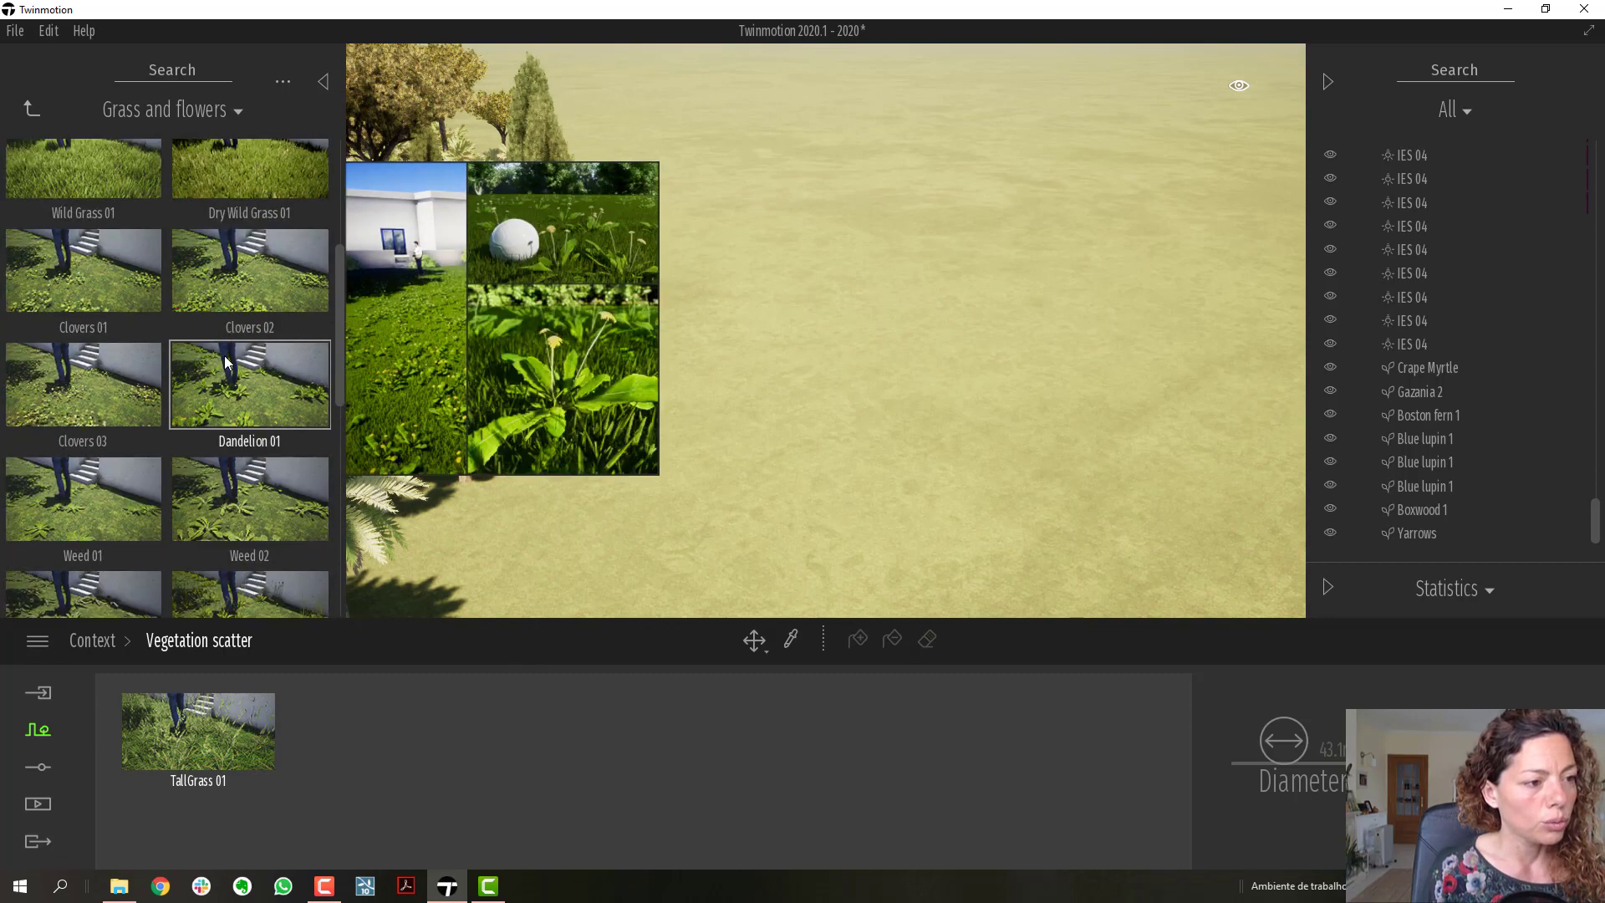
drag(219, 229, 359, 732)
Review the size, tint, dryness, stripes and wind settings of TallGrass 01 in the scatter palette
mouse_move(644, 481)
right_down()
mouse_move(615, 485)
mouse_move(654, 479)
right_up()
key(w)
key(w)
click(202, 730)
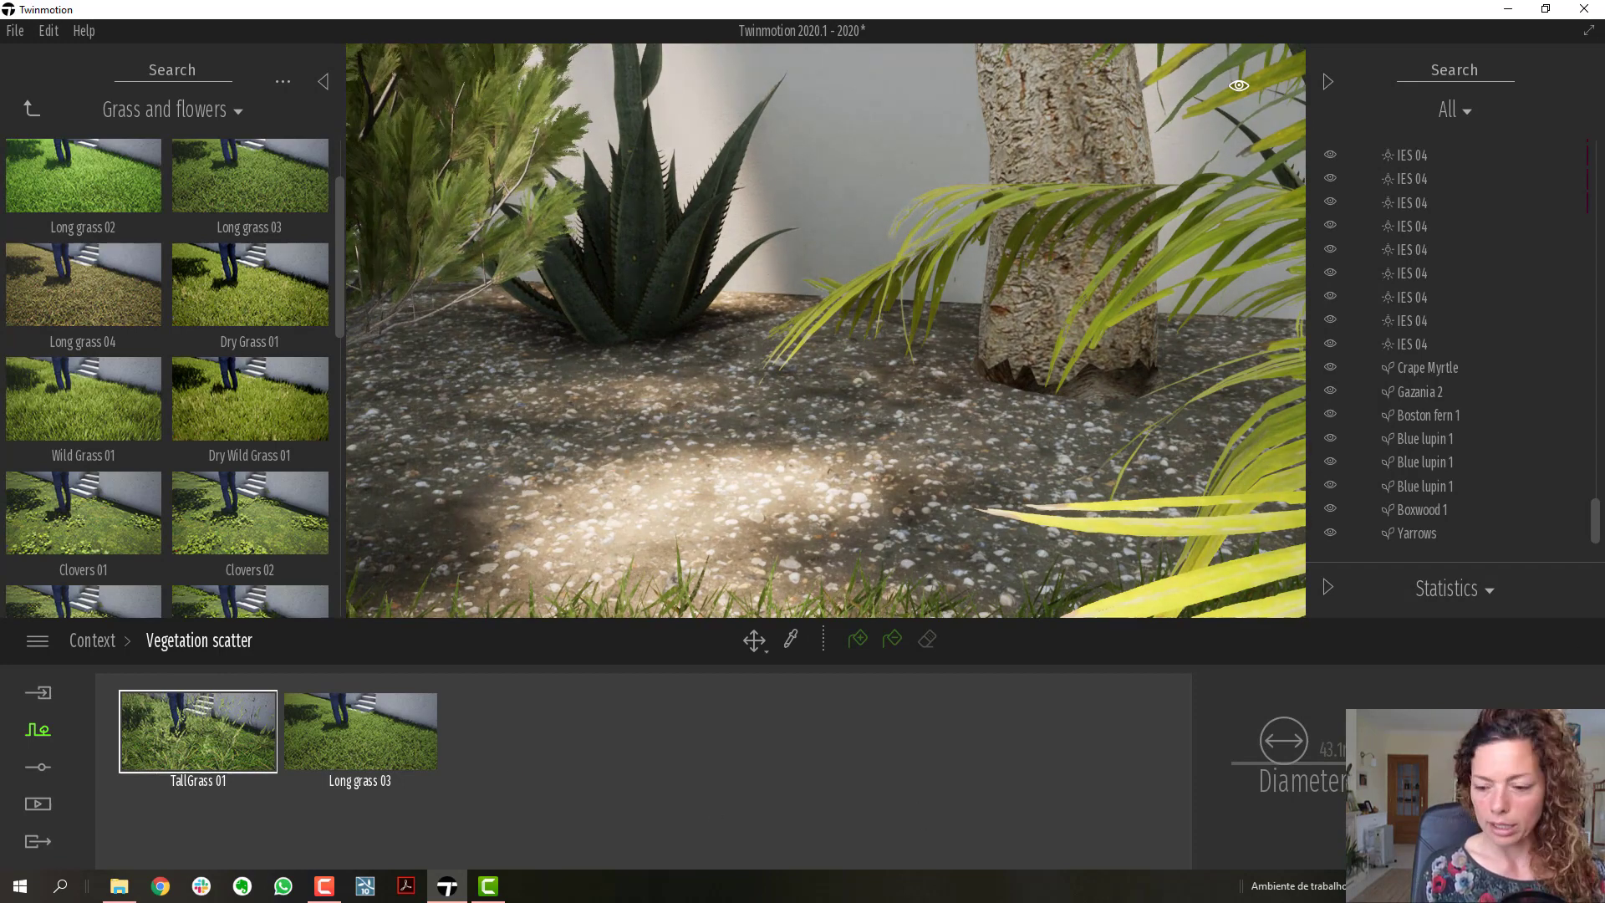
double_click(198, 731)
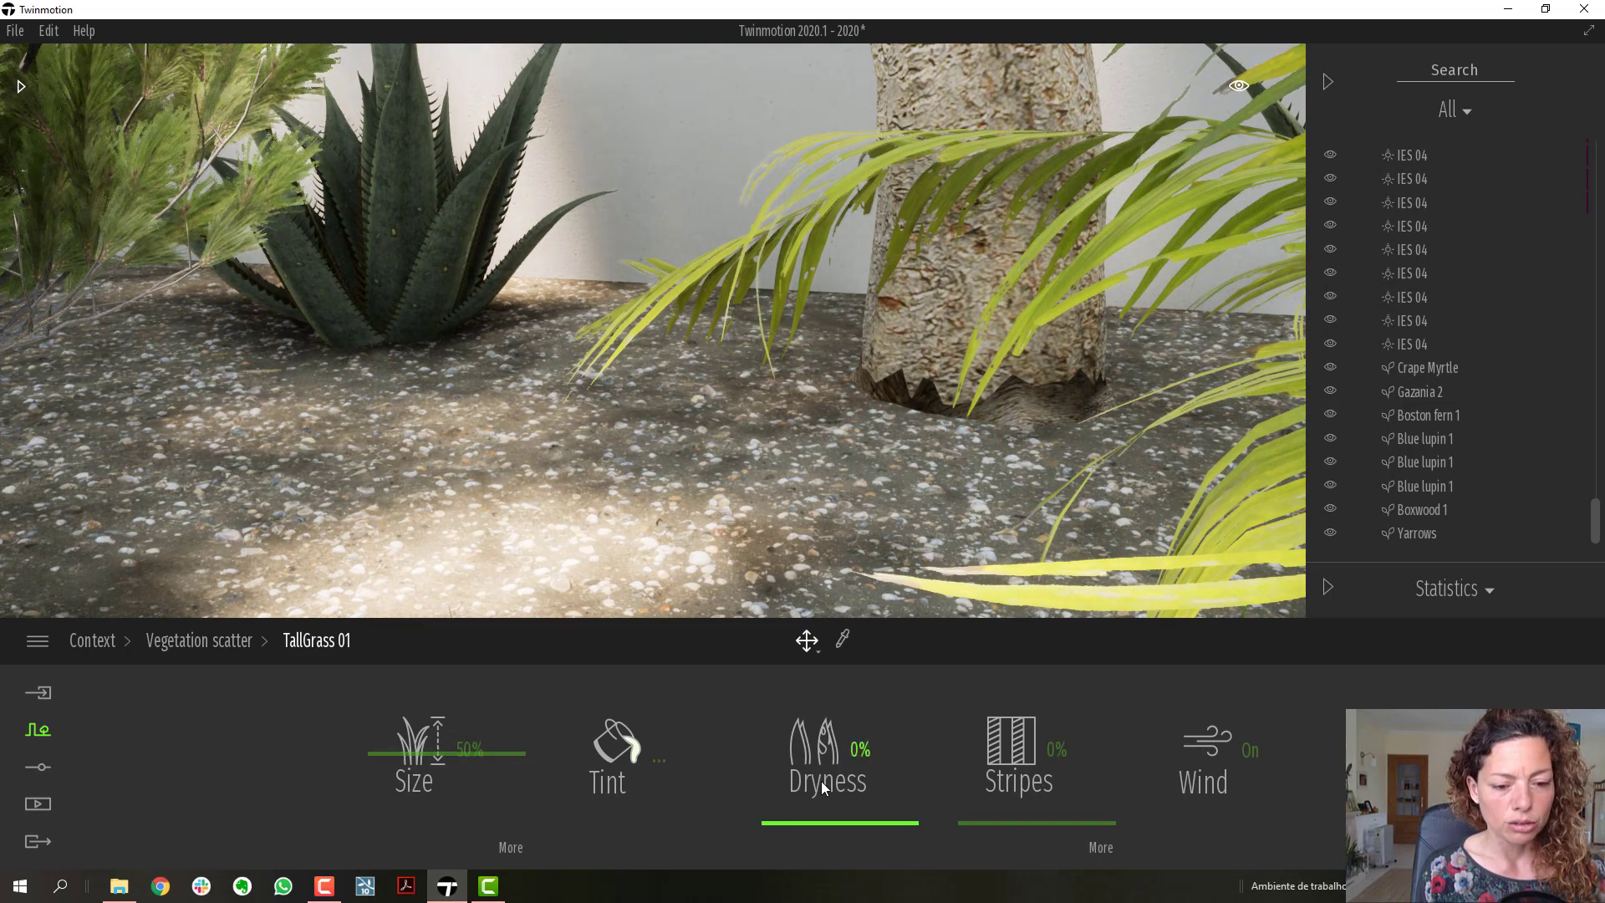
click(240, 639)
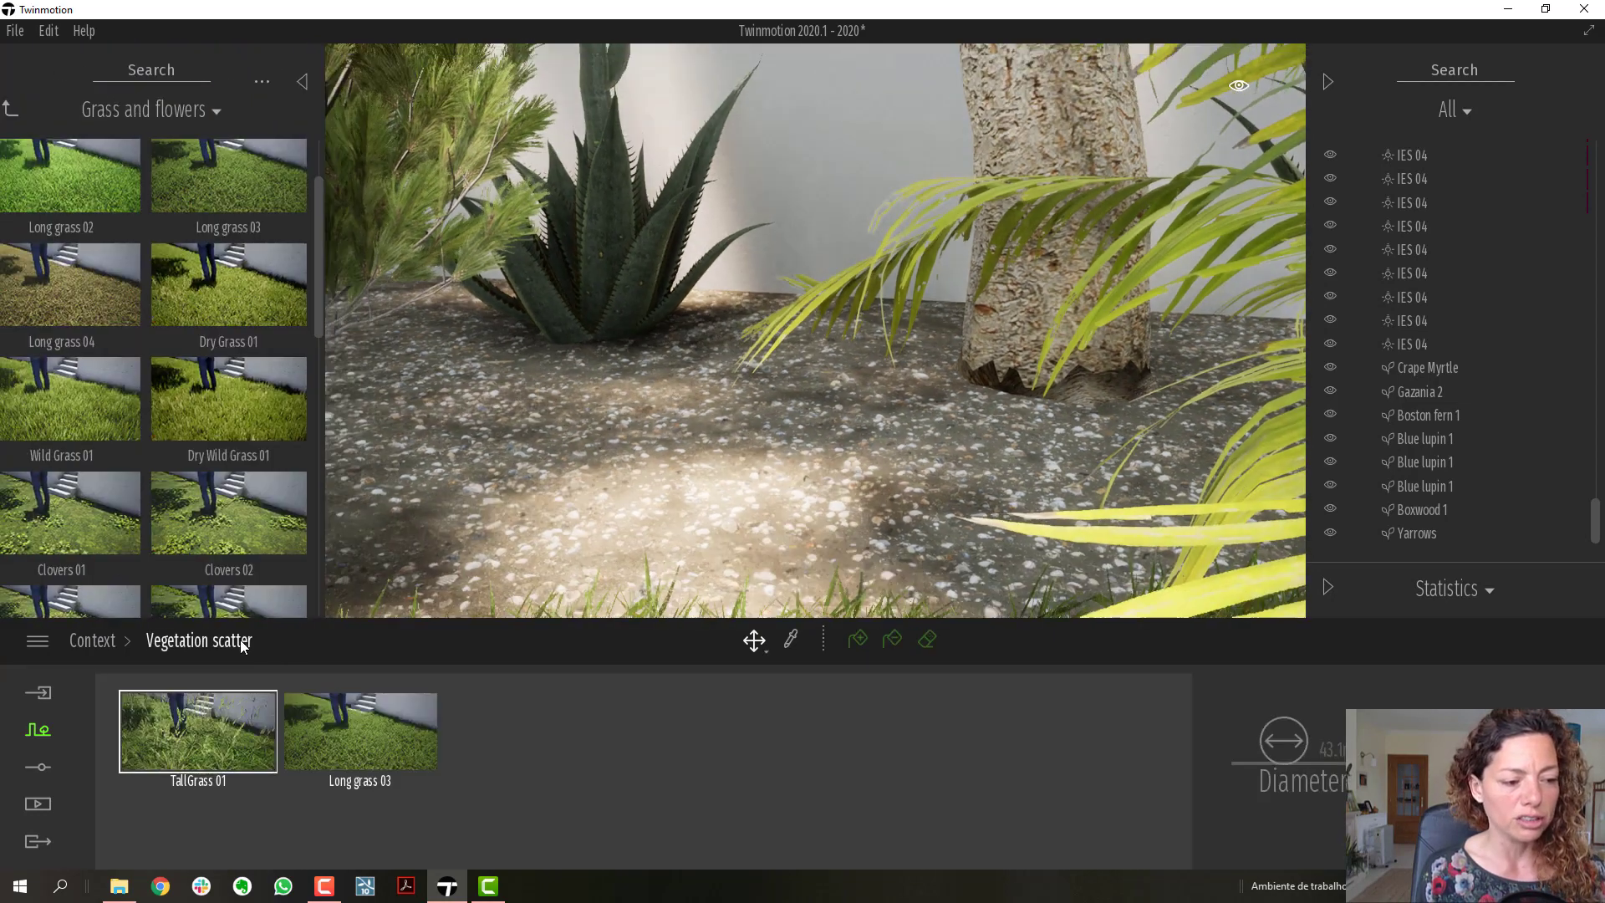
Scatter TallGrass 01 and Long grass 03 together over the pebbled soil of the planting bed with the agave and palm
click(375, 749)
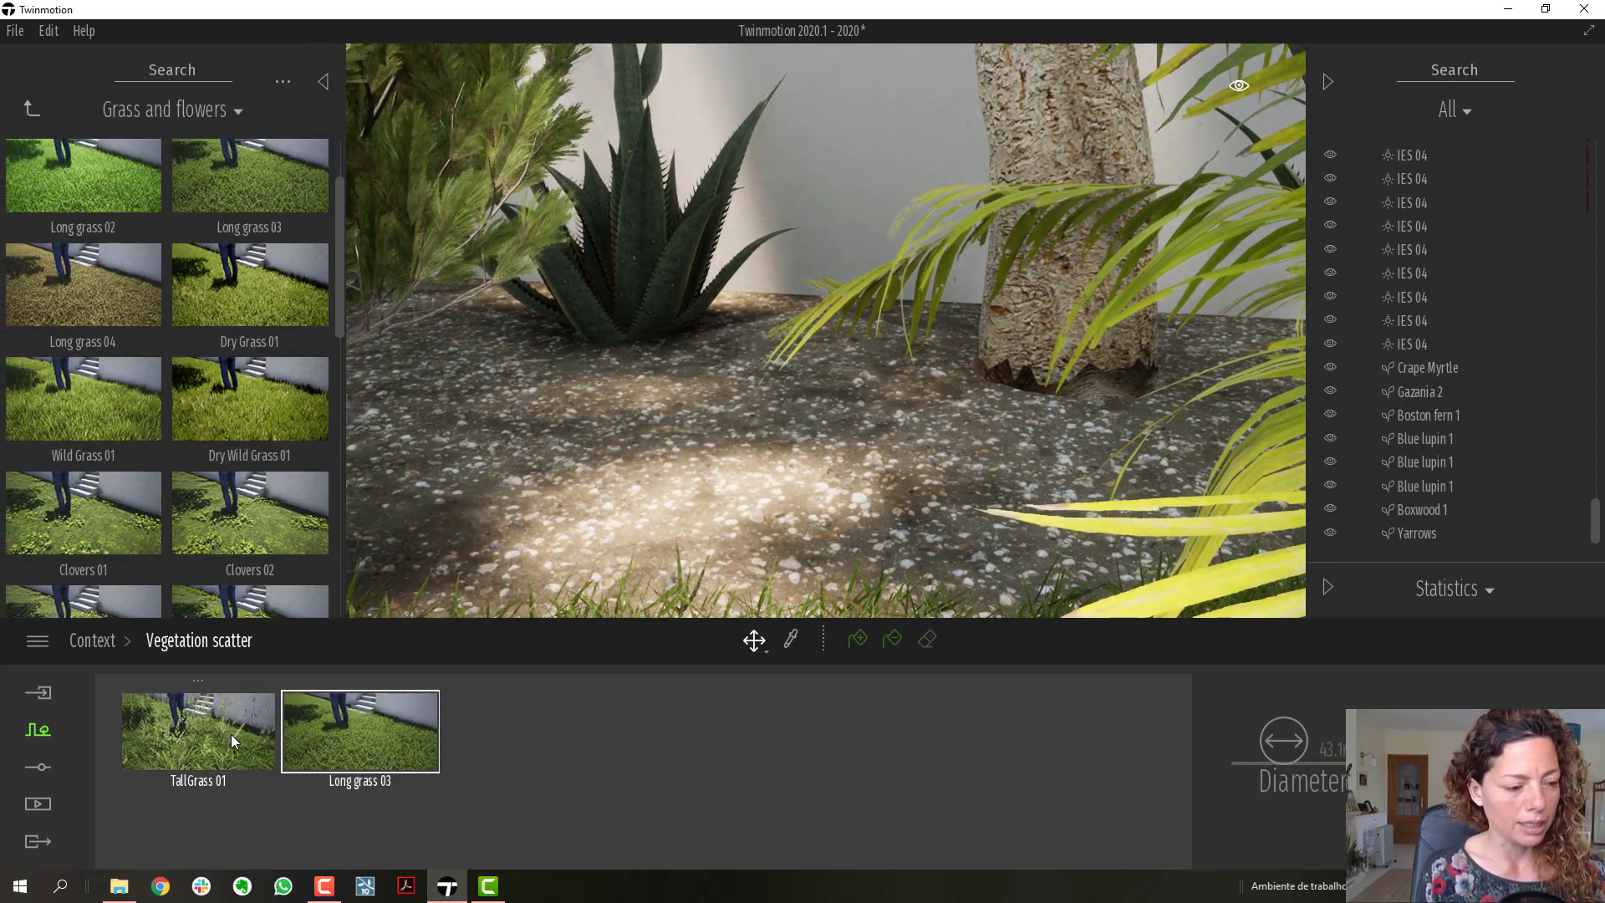
click(231, 734)
ctrl+click(360, 725)
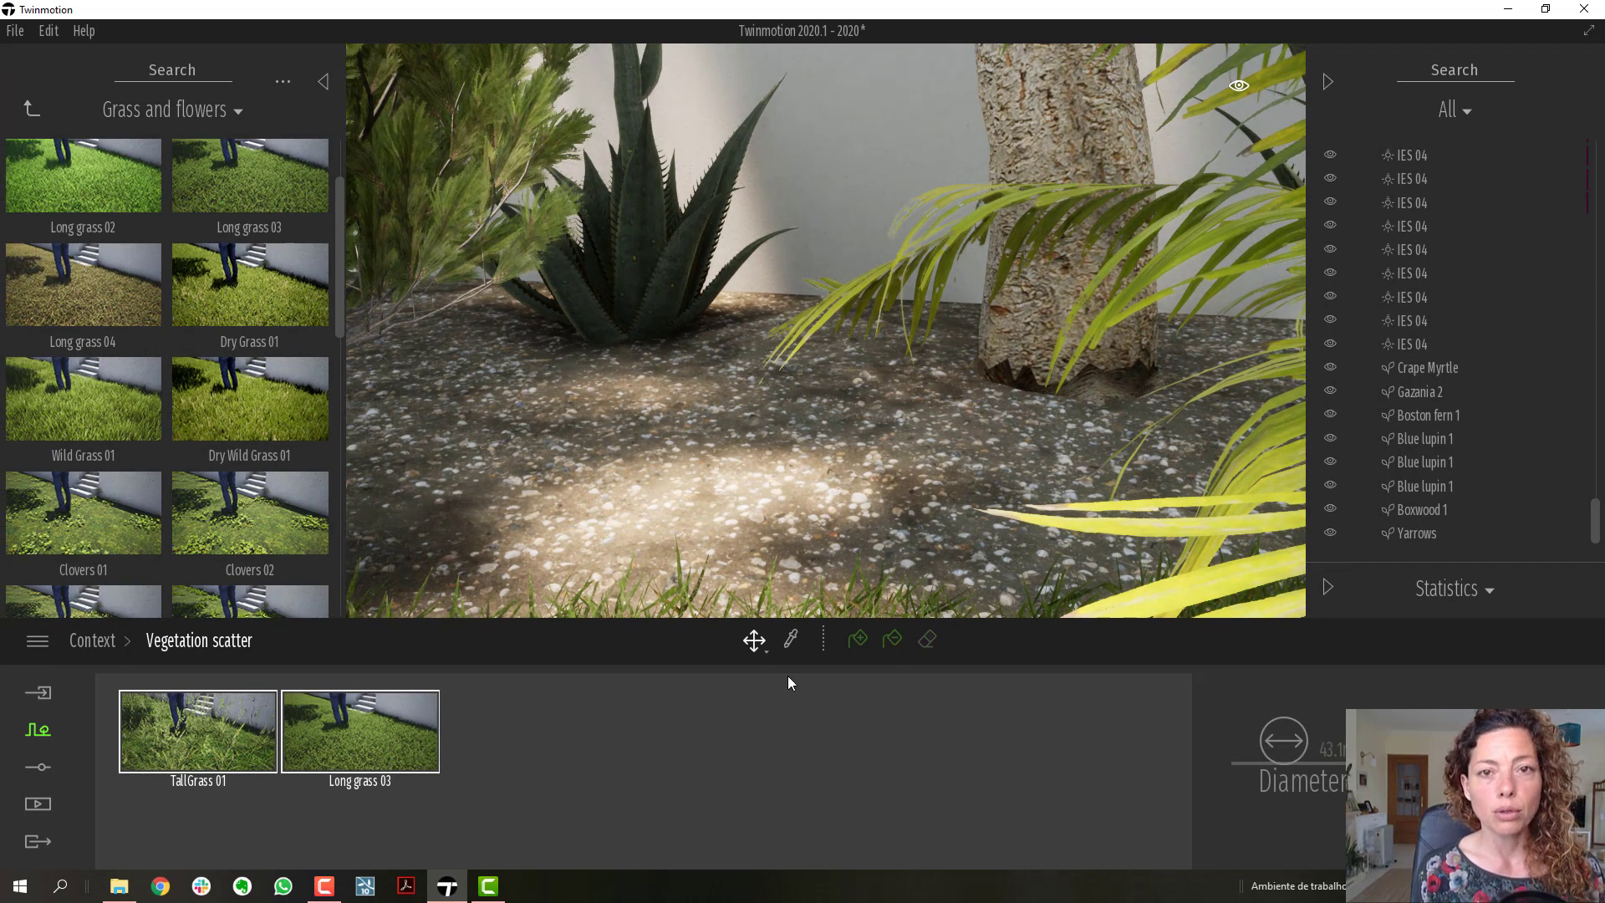
click(859, 641)
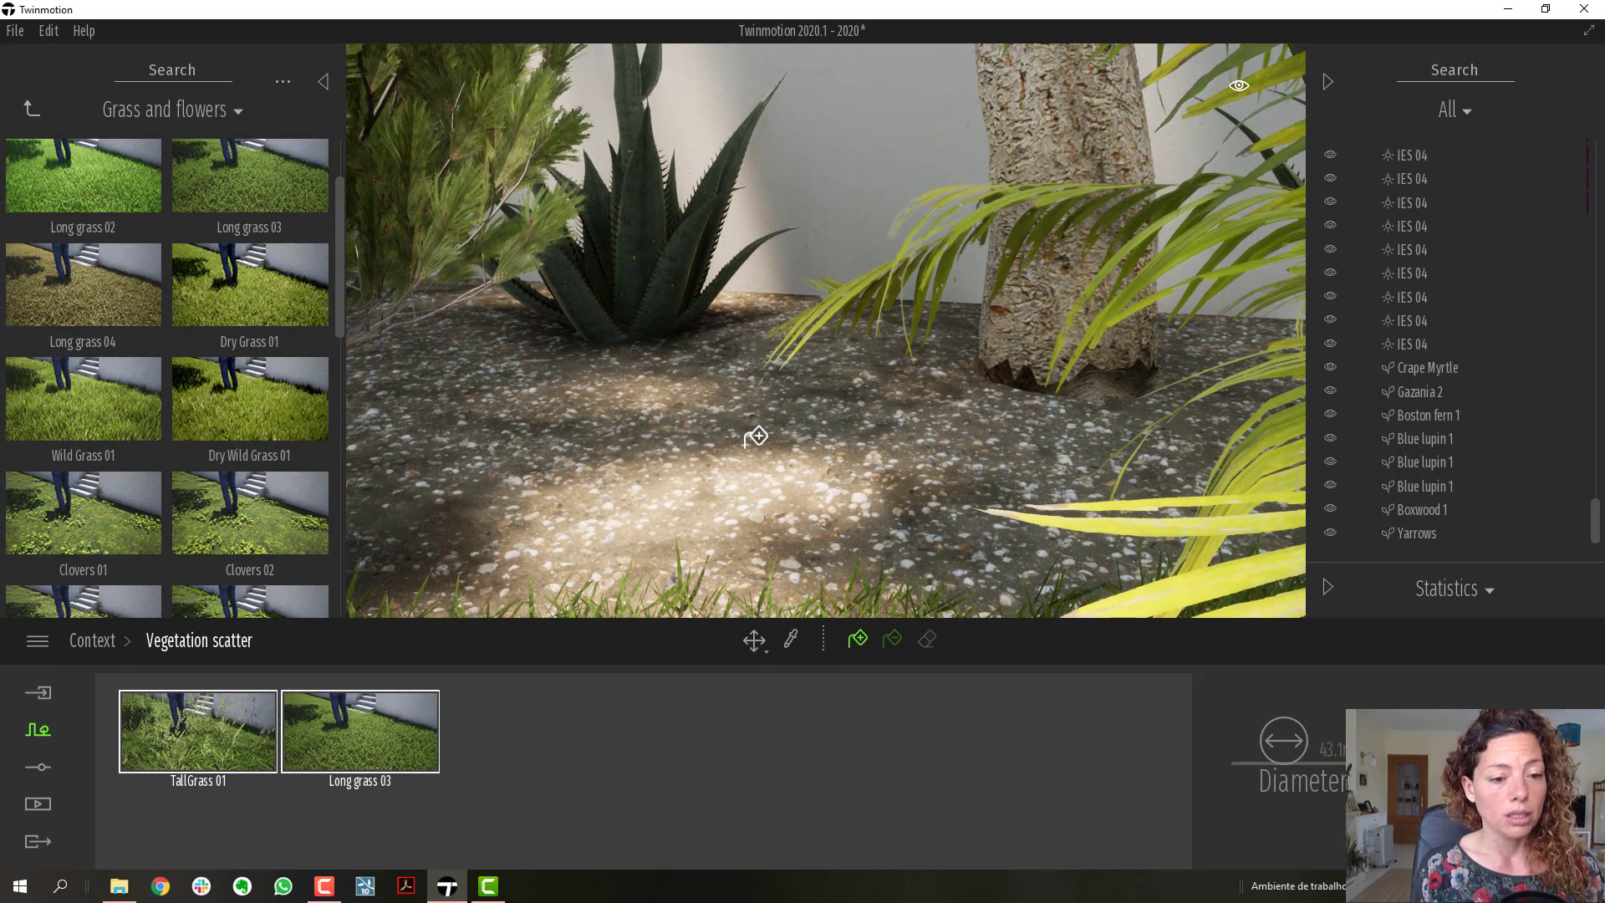
click(685, 451)
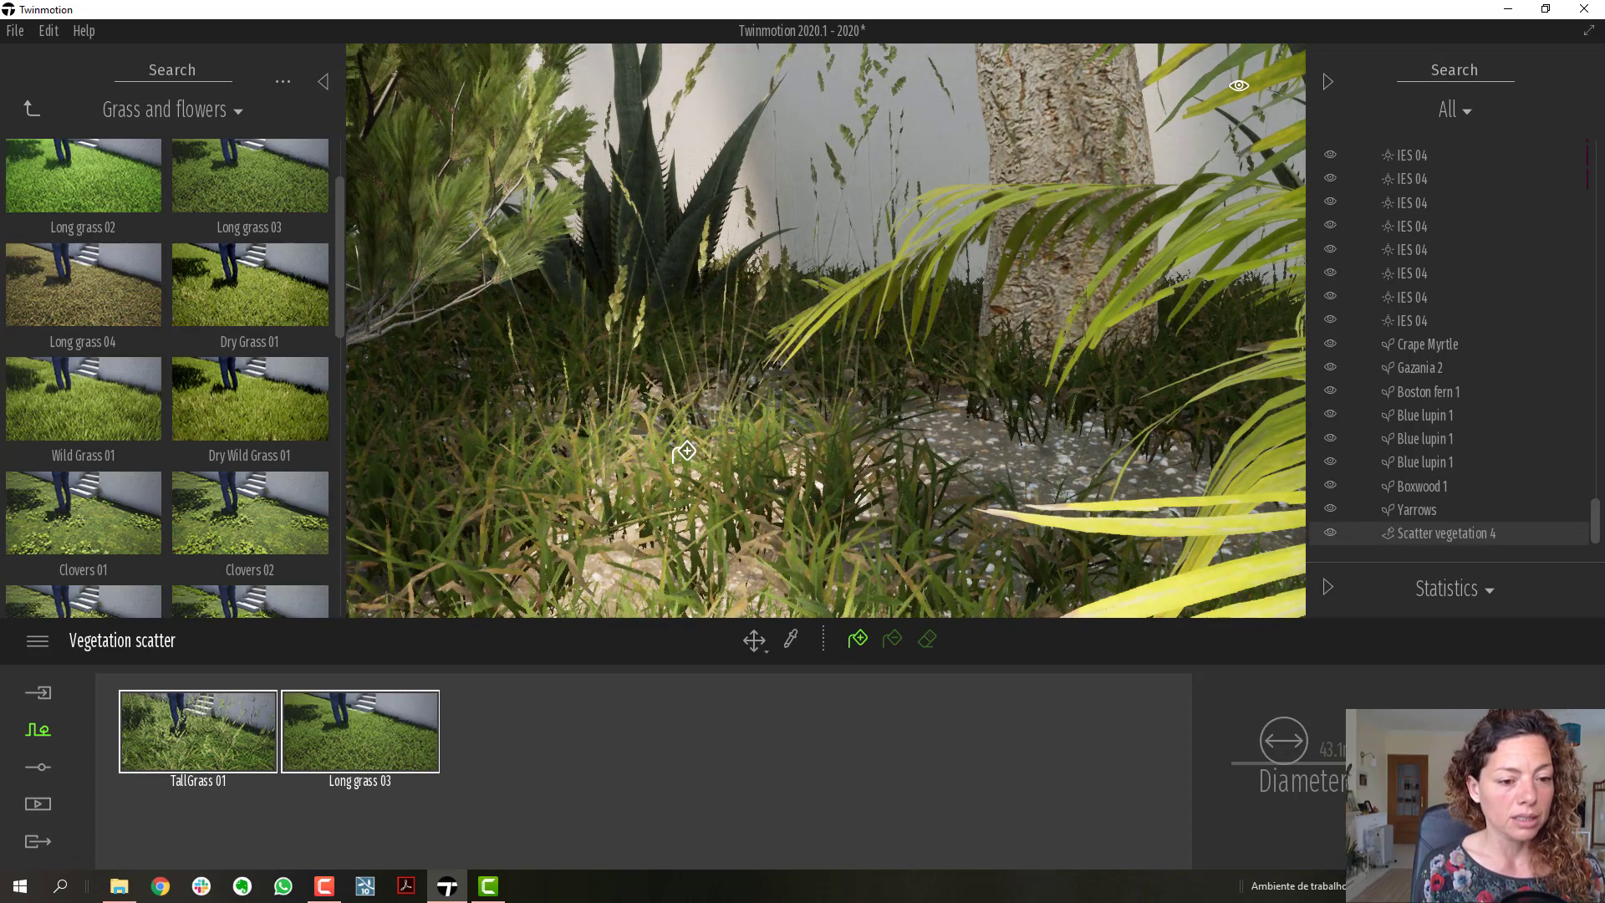
Scatter another pass of TallGrass 01 and Long grass 03 over the bare patch in the planting bed beside the palm
scroll(752, 389, down, 4)
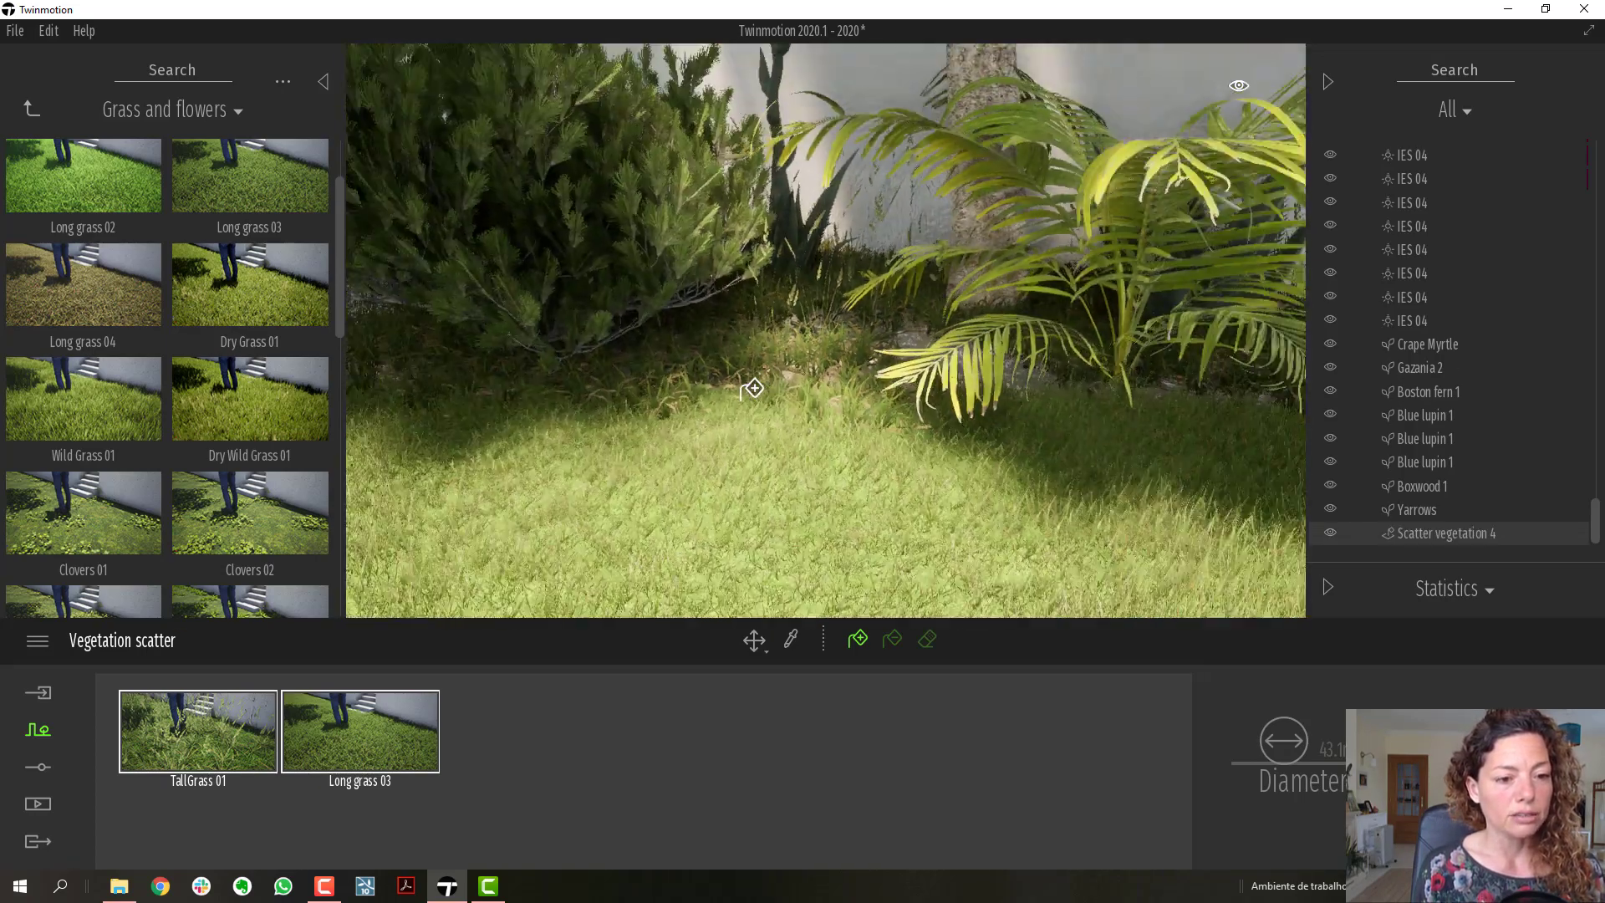
scroll(752, 389, up, 3)
scroll(752, 389, up, 3)
scroll(752, 389, down, 3)
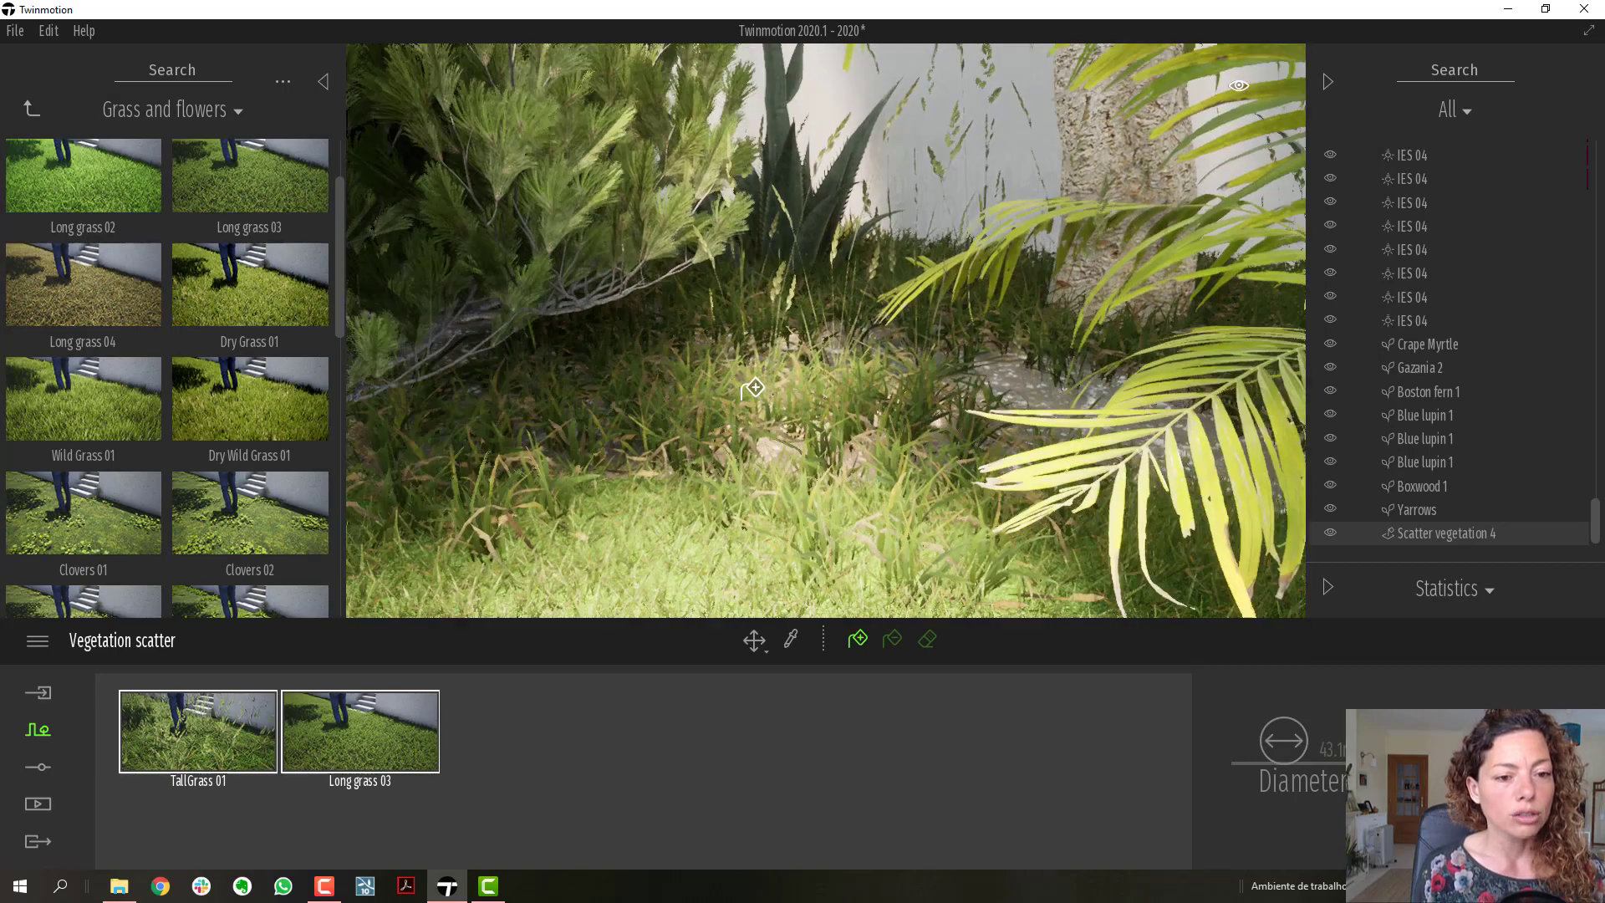
click(837, 348)
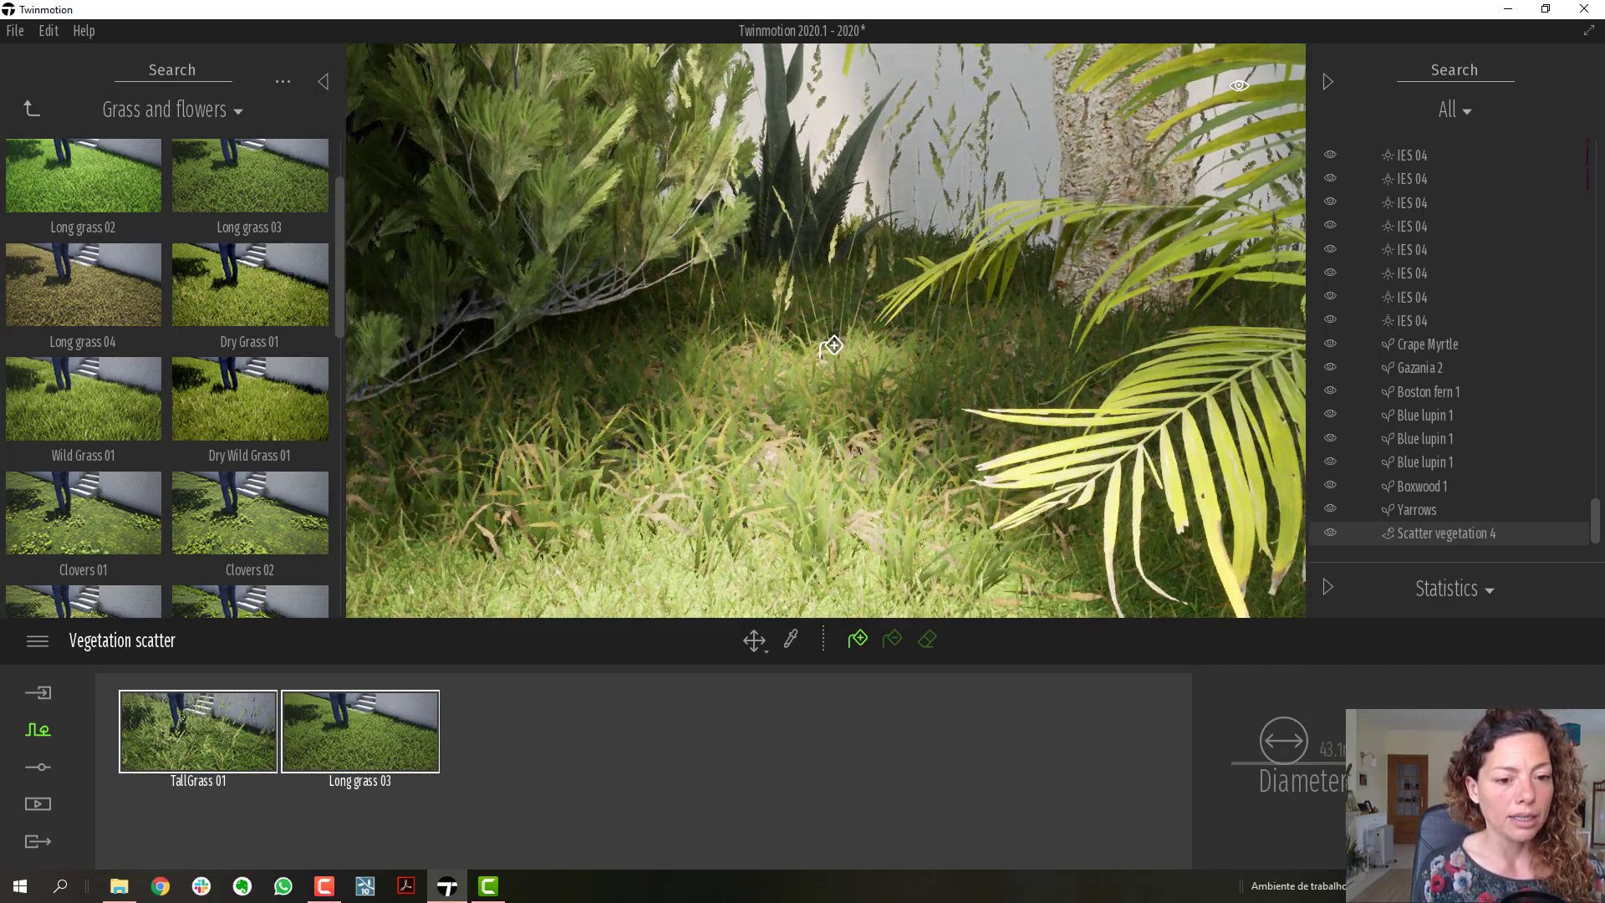
Erase the scattered grasses from the planting bed surface with the Vegetation scatter eraser
click(893, 641)
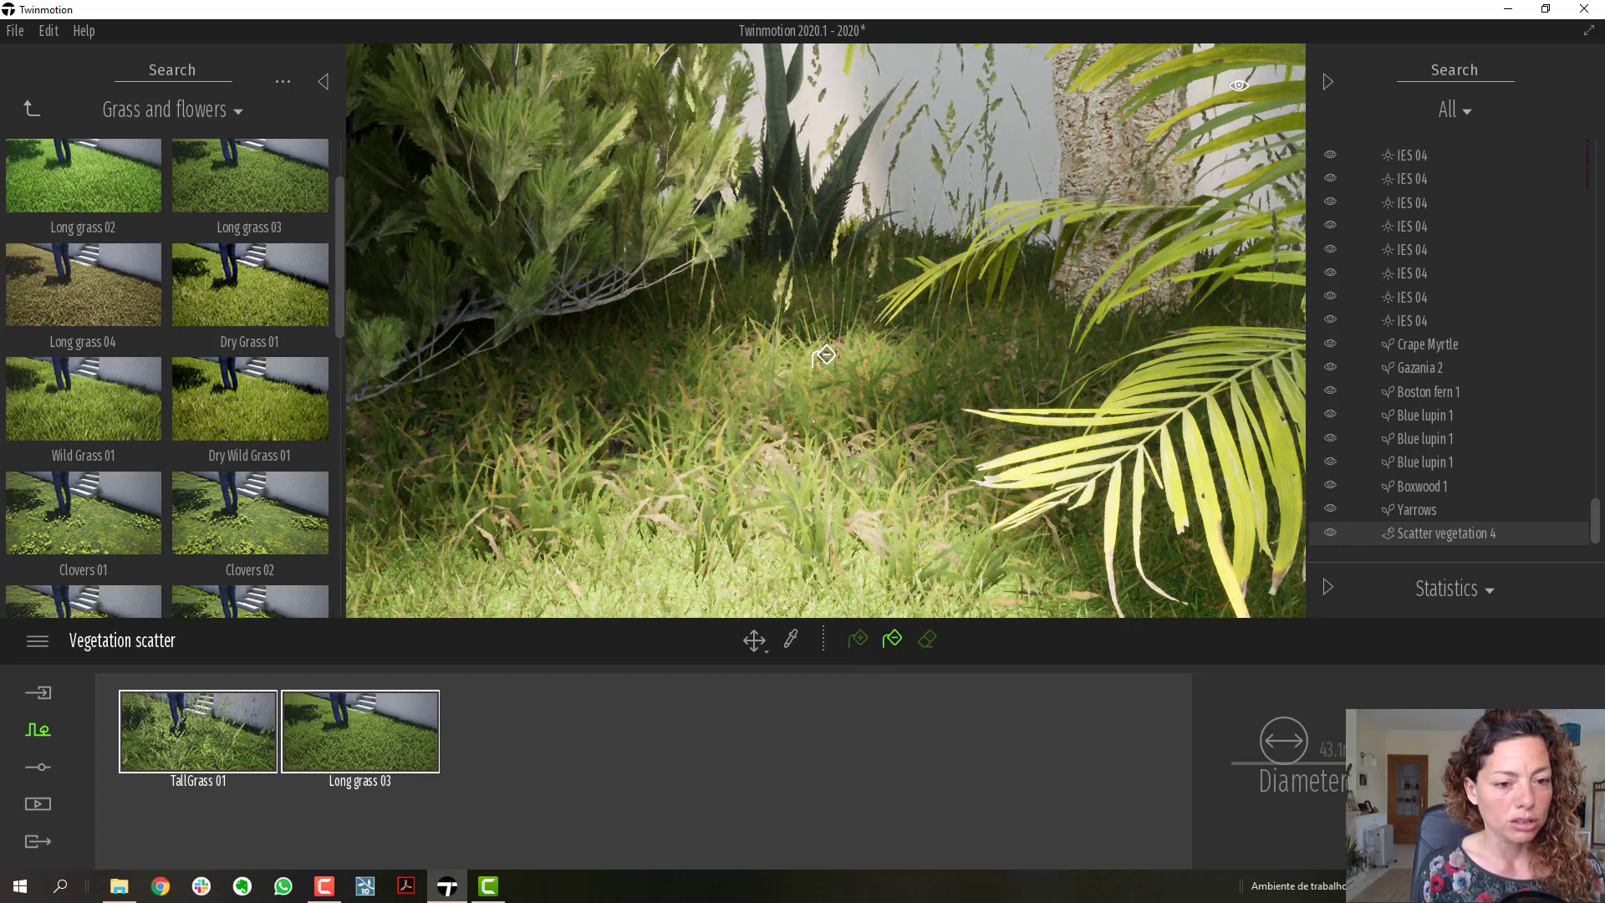
click(928, 638)
click(835, 388)
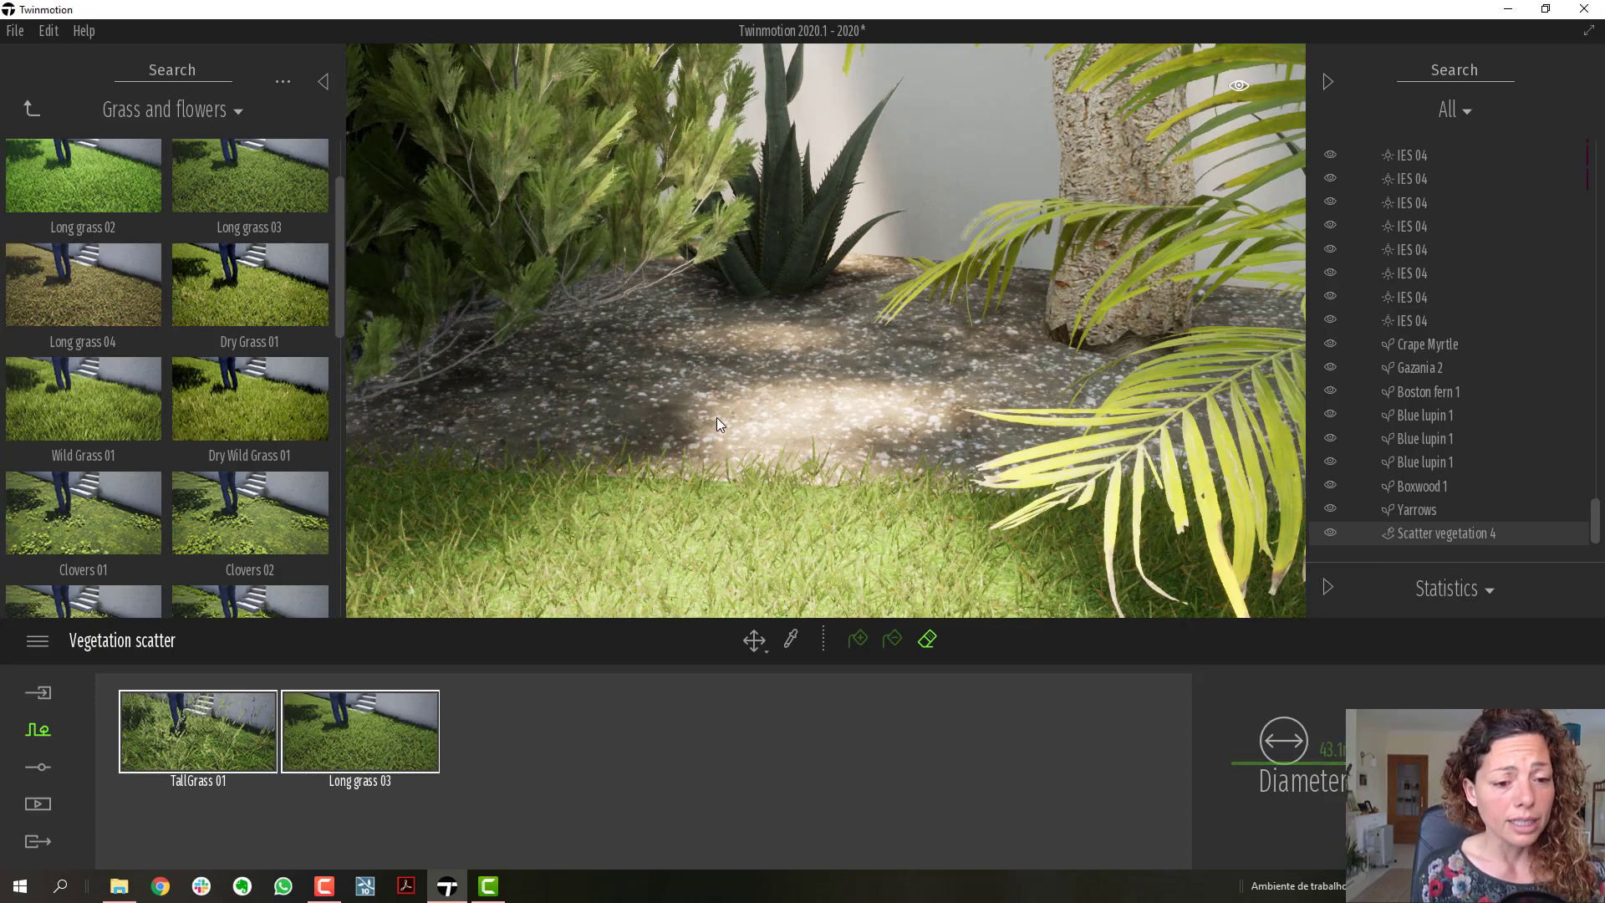
Delete the Scatter vegetation 4 object from the scene
right_drag(716, 418, 568, 552)
key(w)
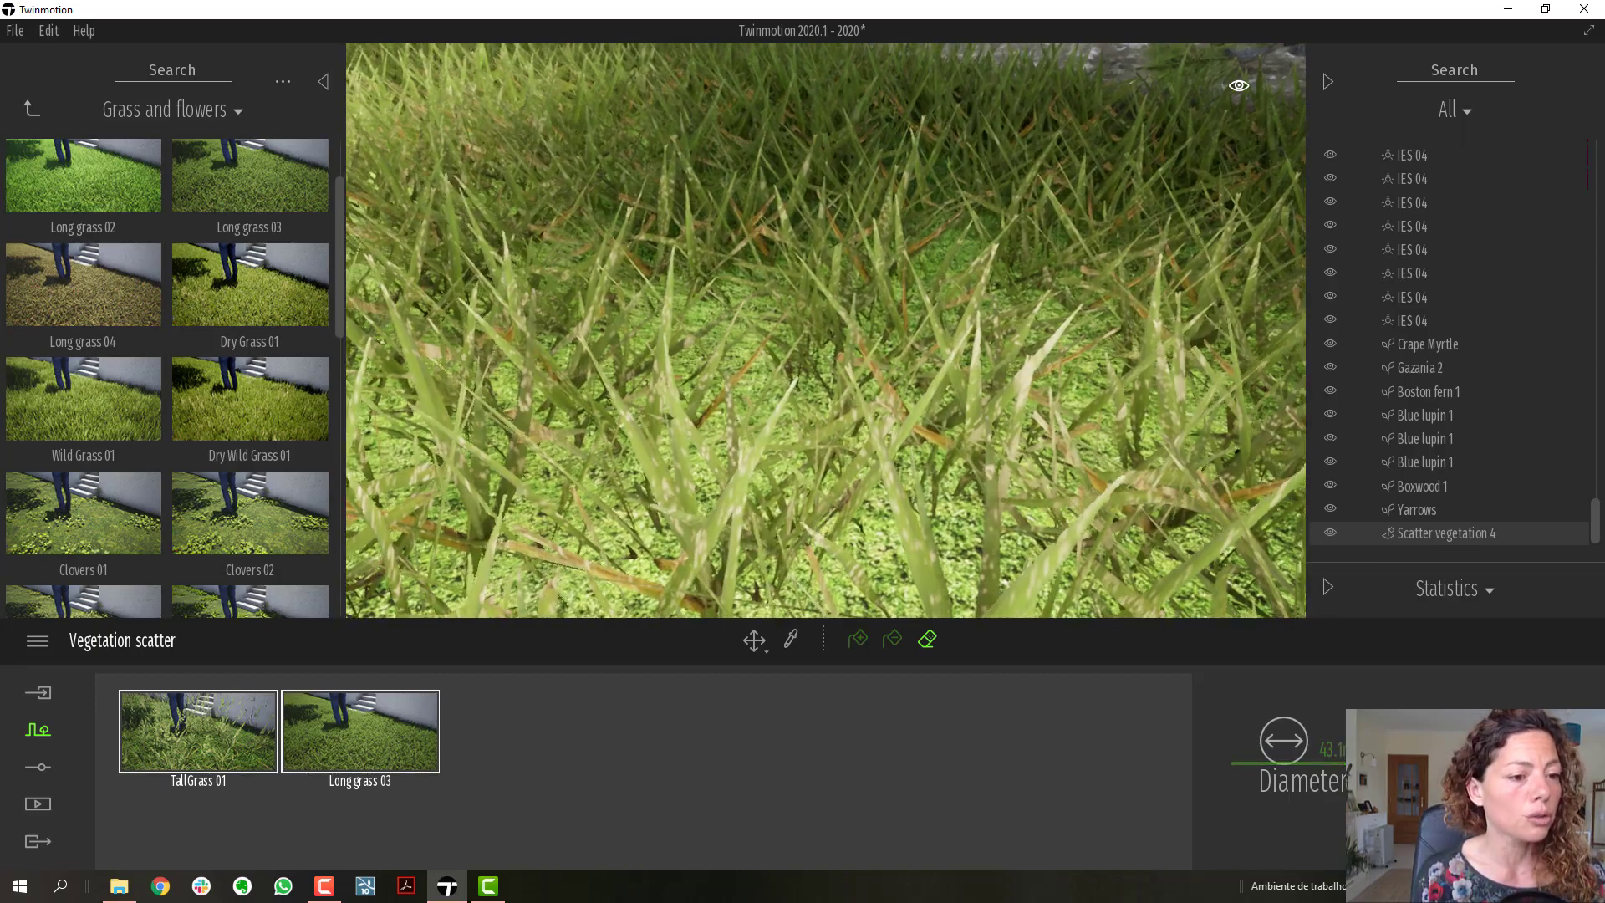
scroll(901, 454, down, 8)
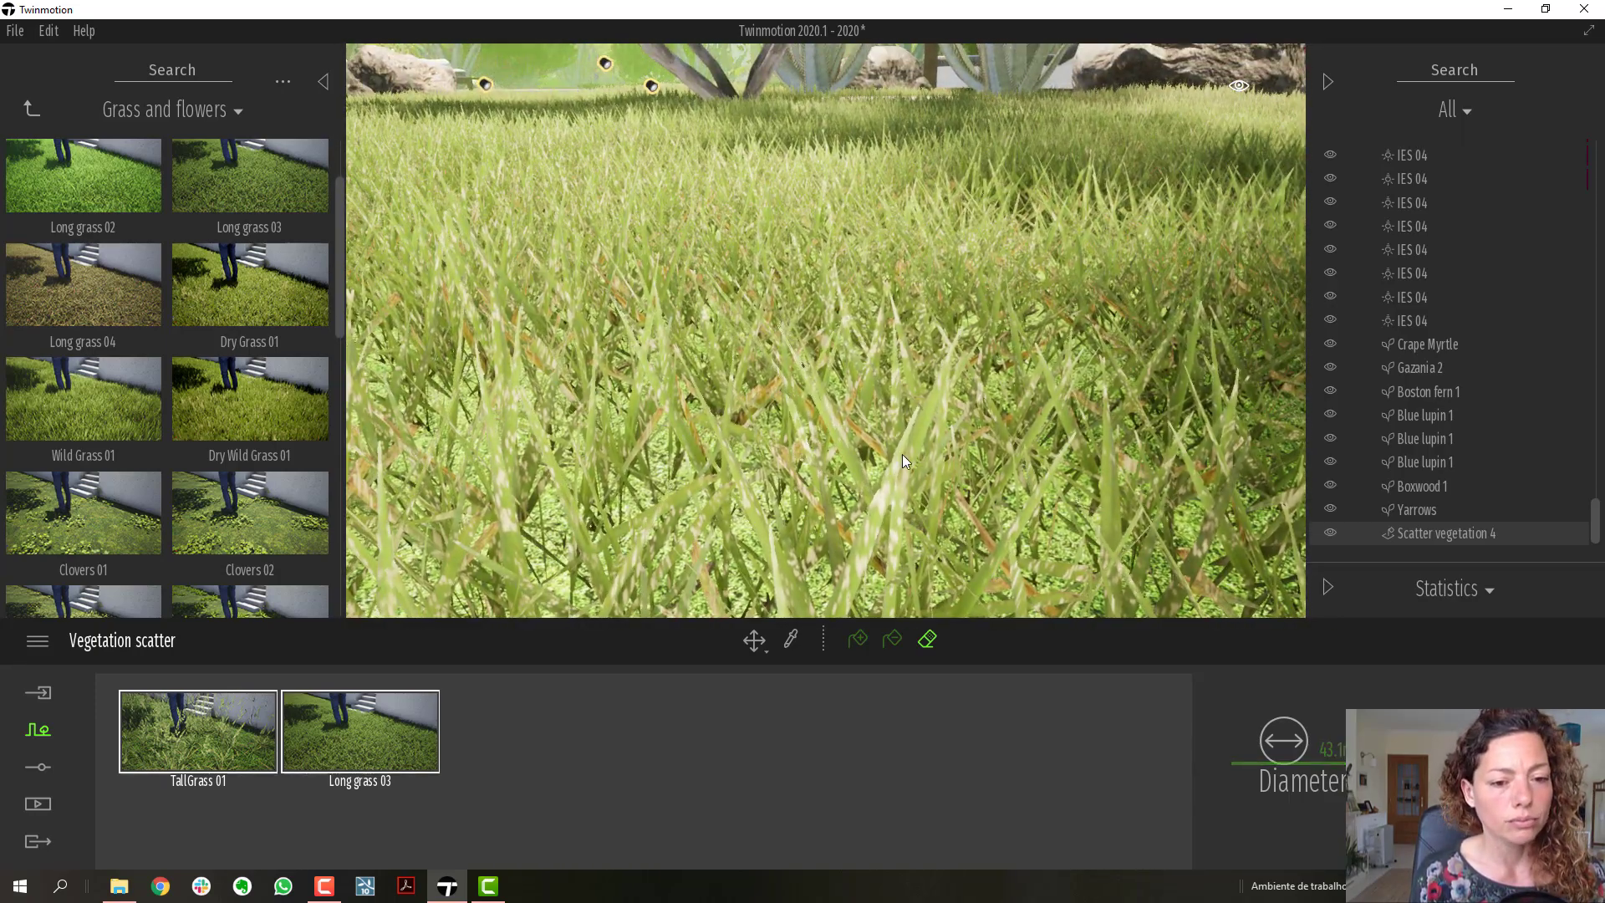
right_click(1427, 535)
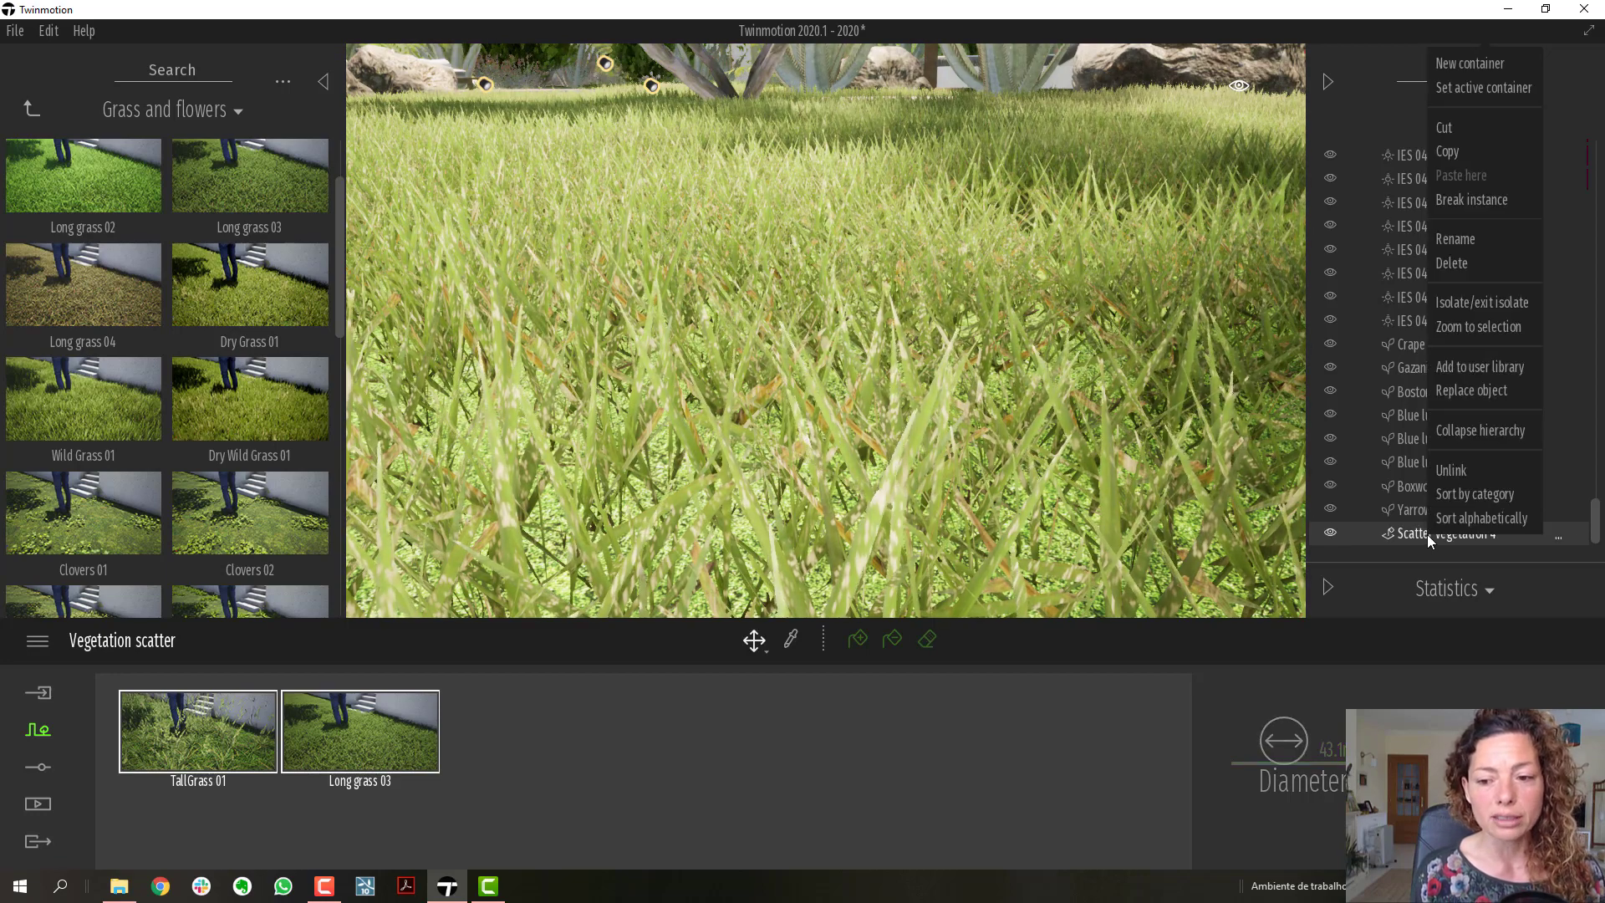
click(1453, 263)
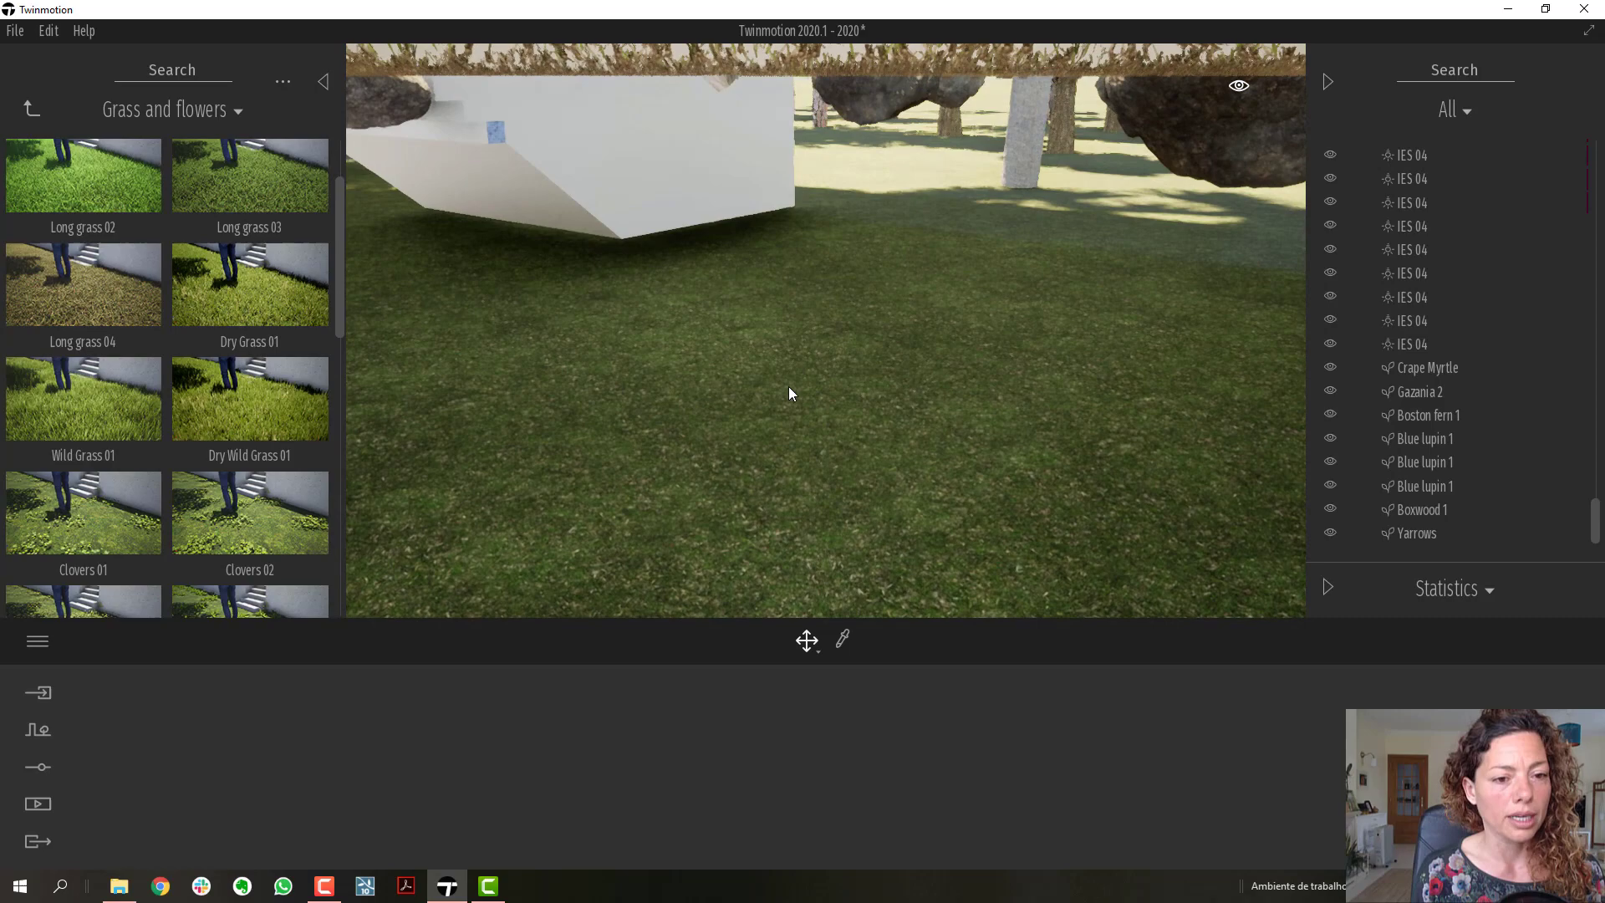
Select the garden lawn's vegetation scatter and set the size of its Lawn 01 borders grass to 55%
middle_drag(789, 386, 776, 359)
right_drag(775, 360, 710, 251)
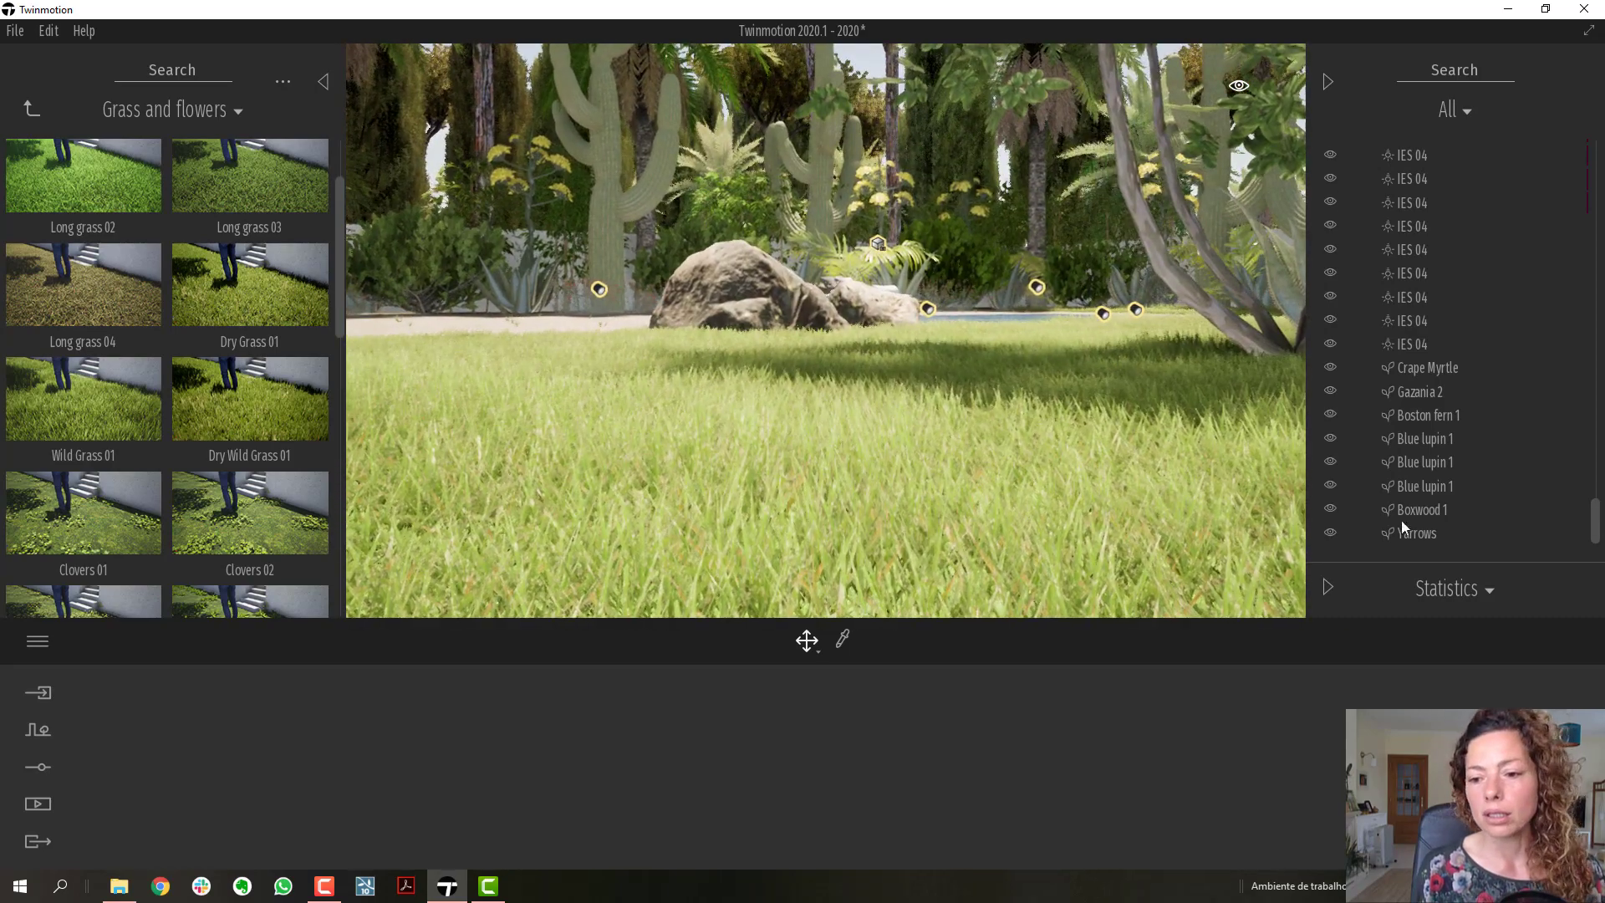
click(820, 502)
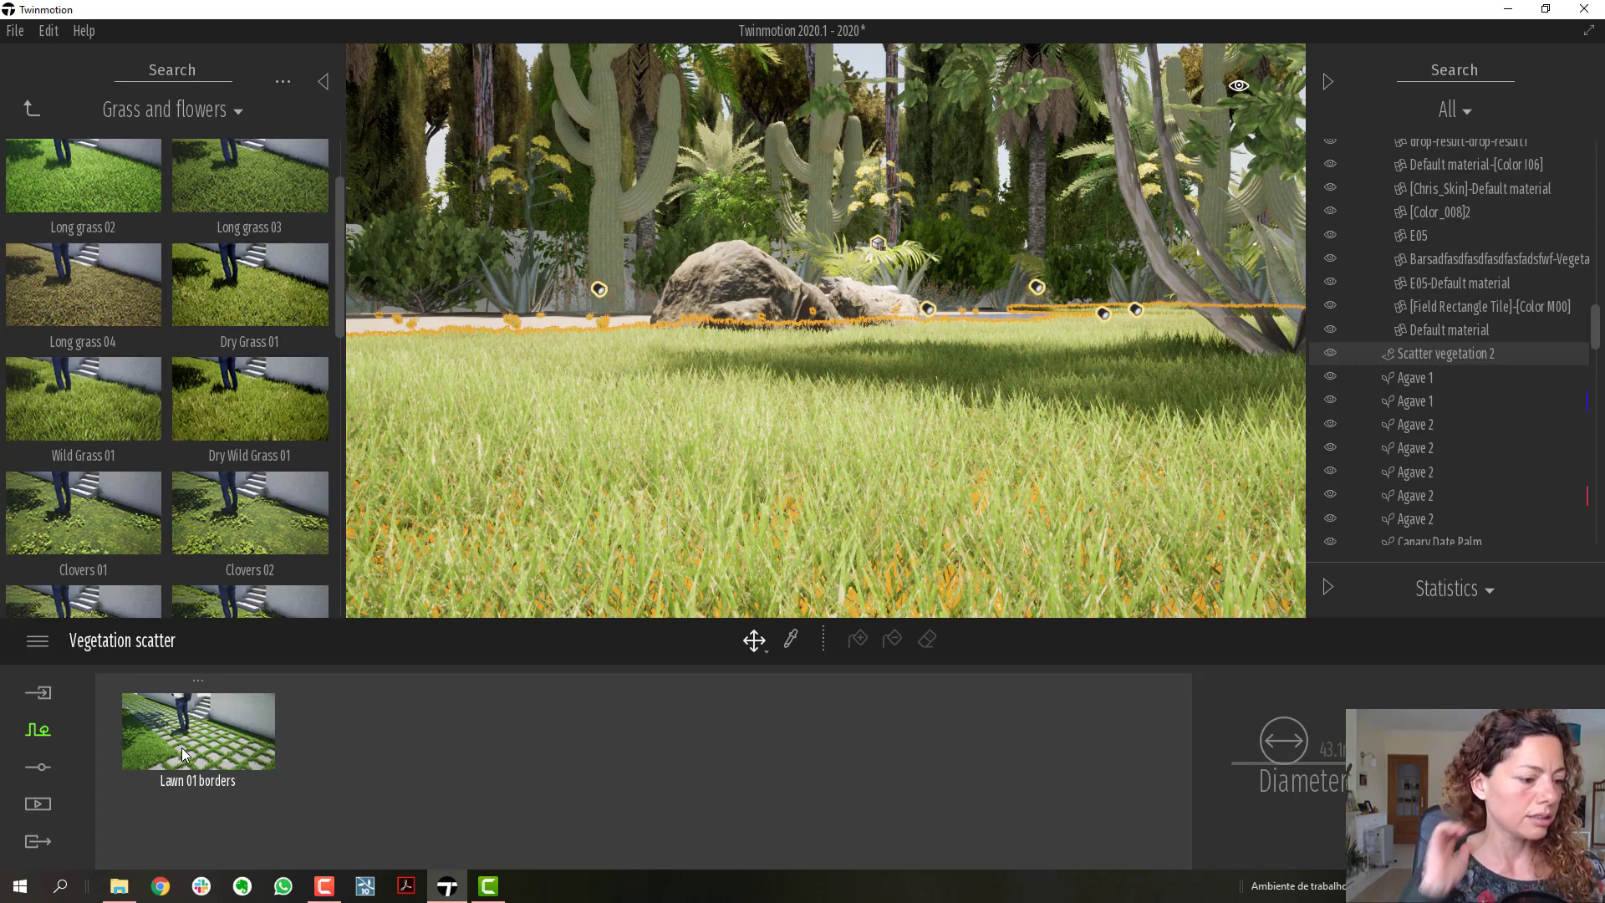
click(143, 700)
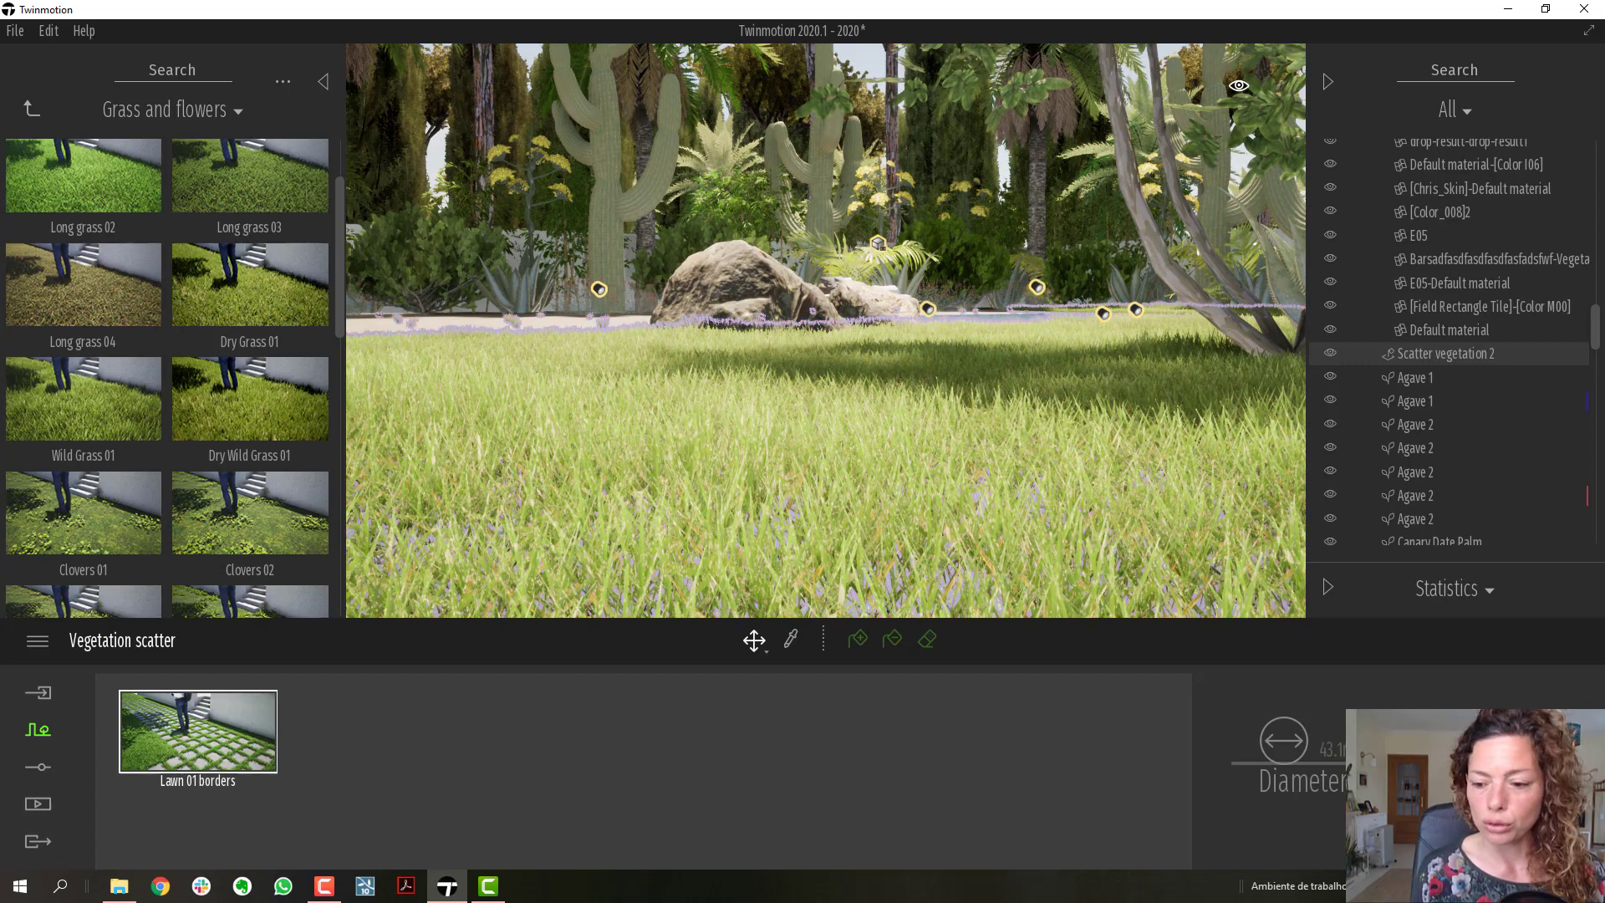
click(1471, 744)
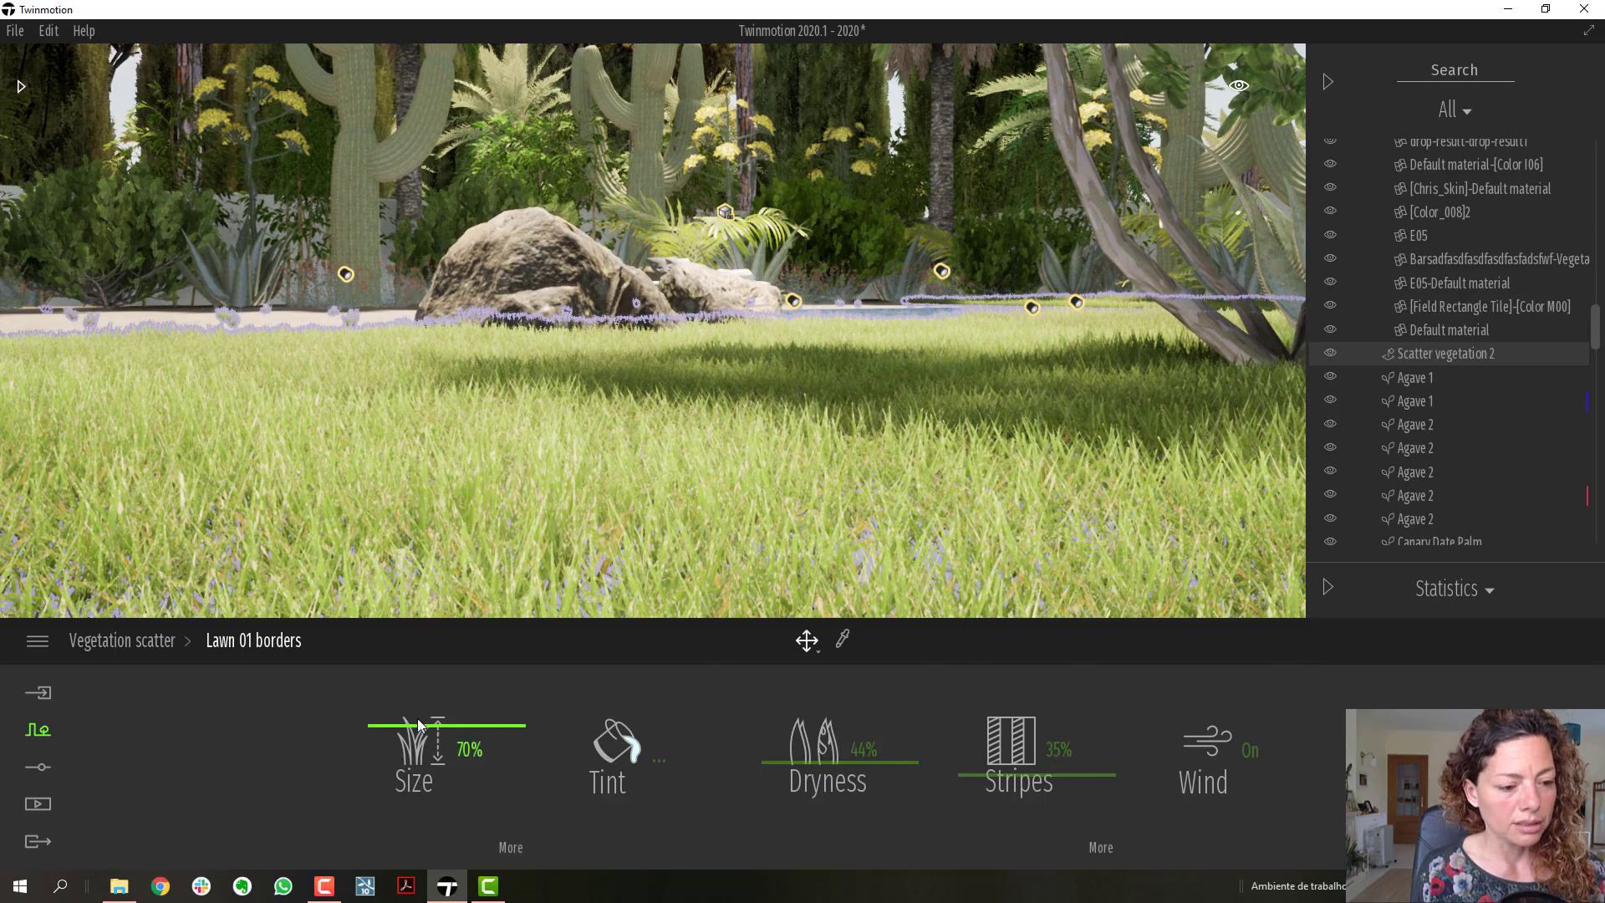
mouse_move(420, 733)
mouse_down()
mouse_move(419, 786)
mouse_move(420, 752)
mouse_up()
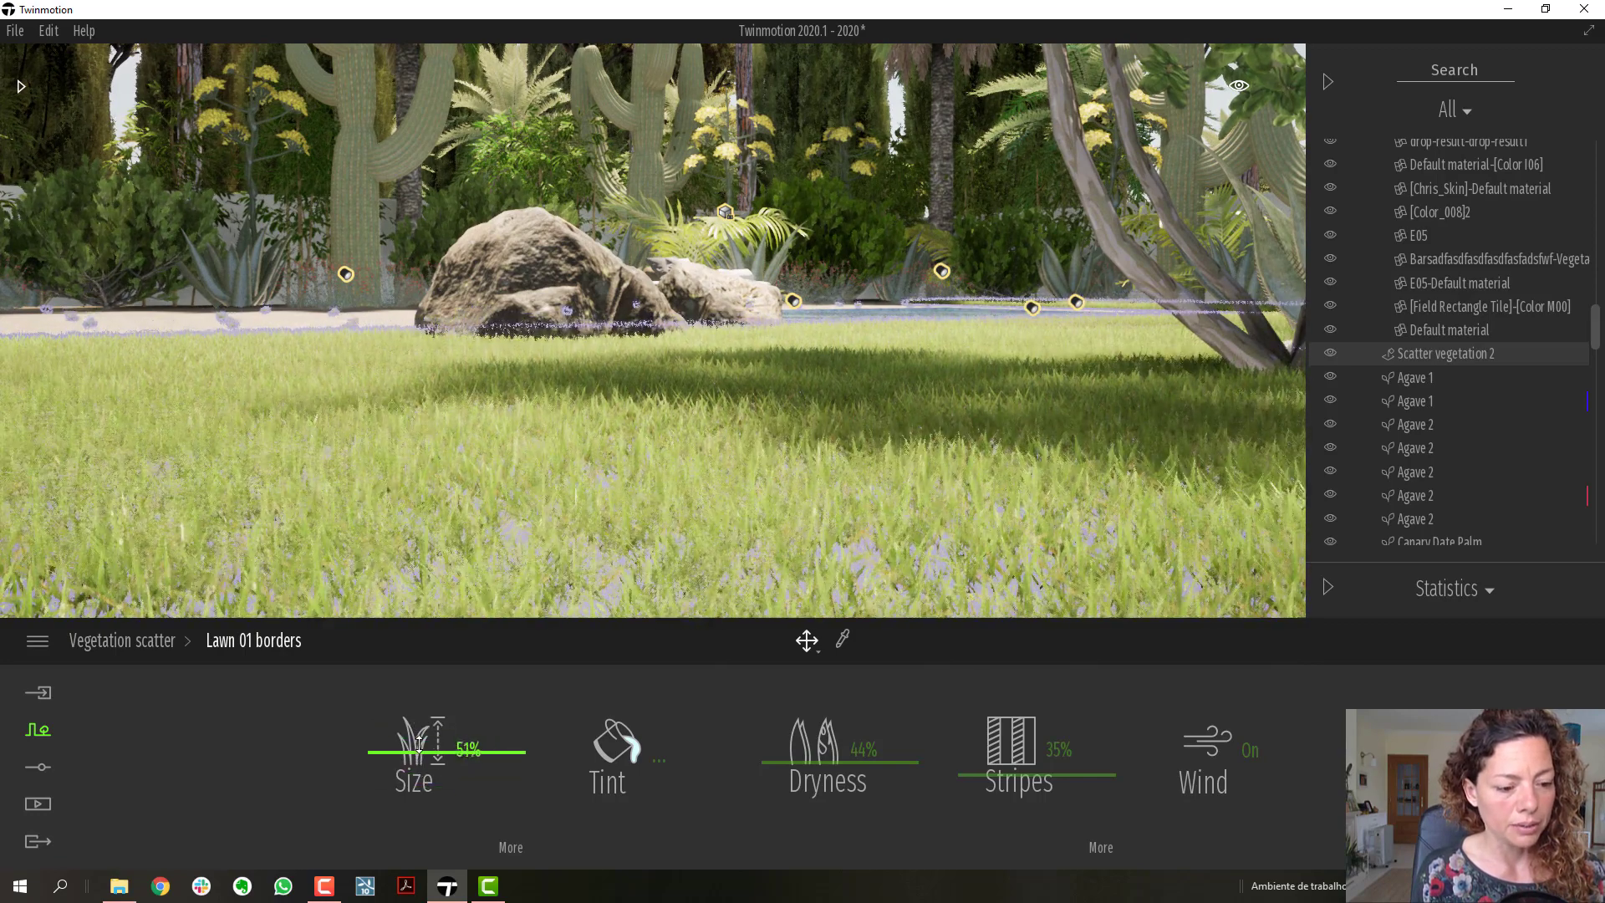
Set the growth type of Lawn 01 borders to Uniform and review its tint color without changing it
click(510, 848)
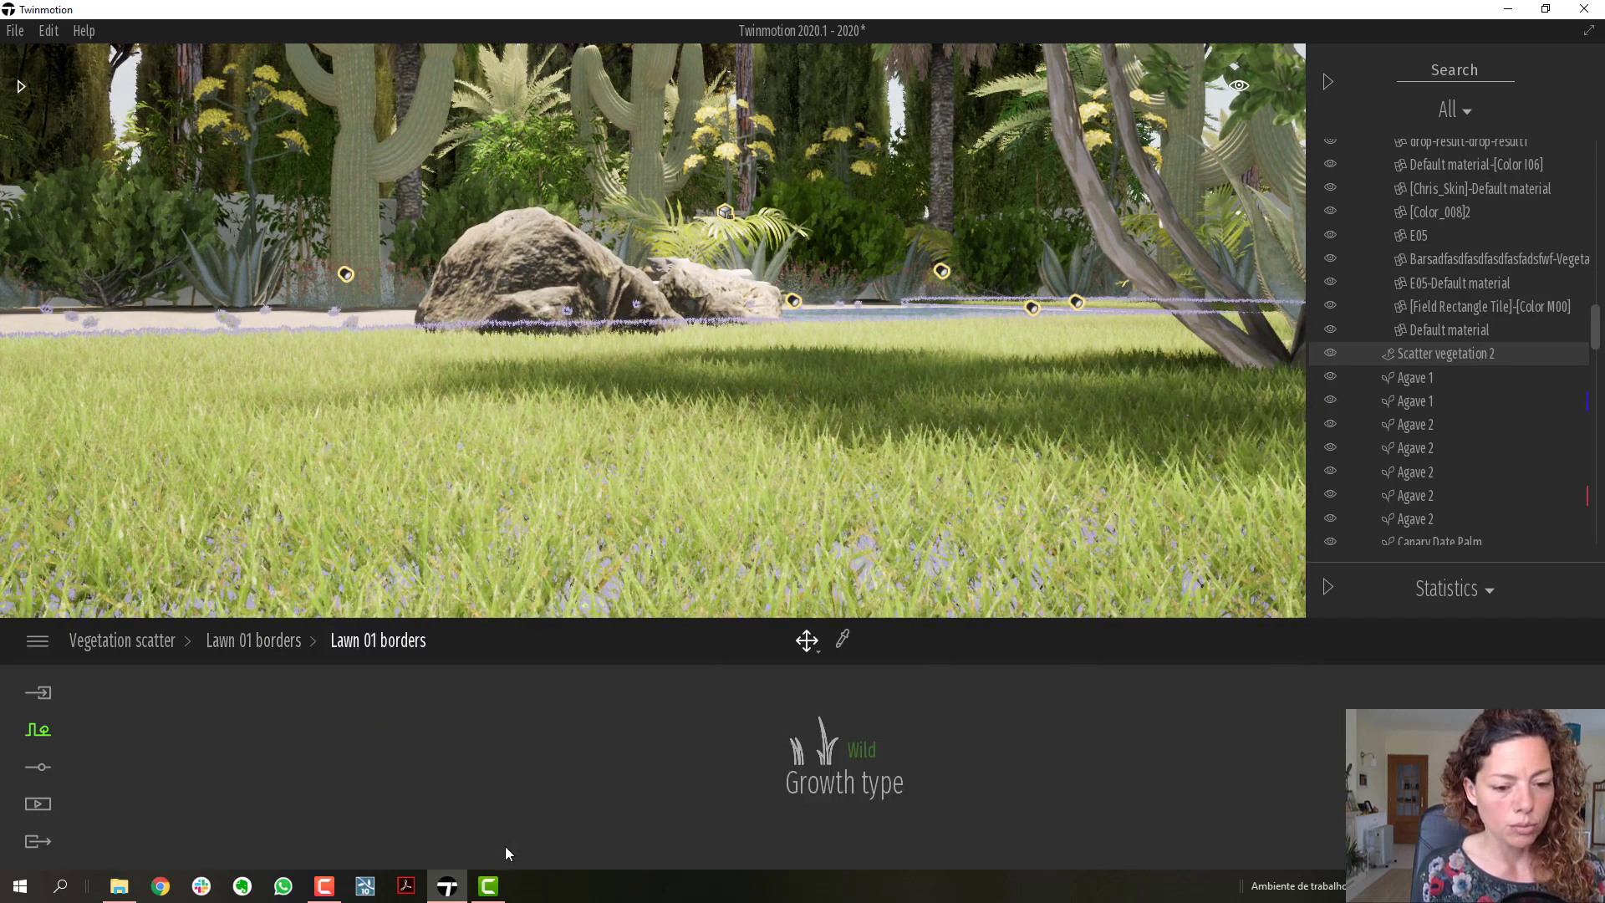
click(857, 750)
click(840, 684)
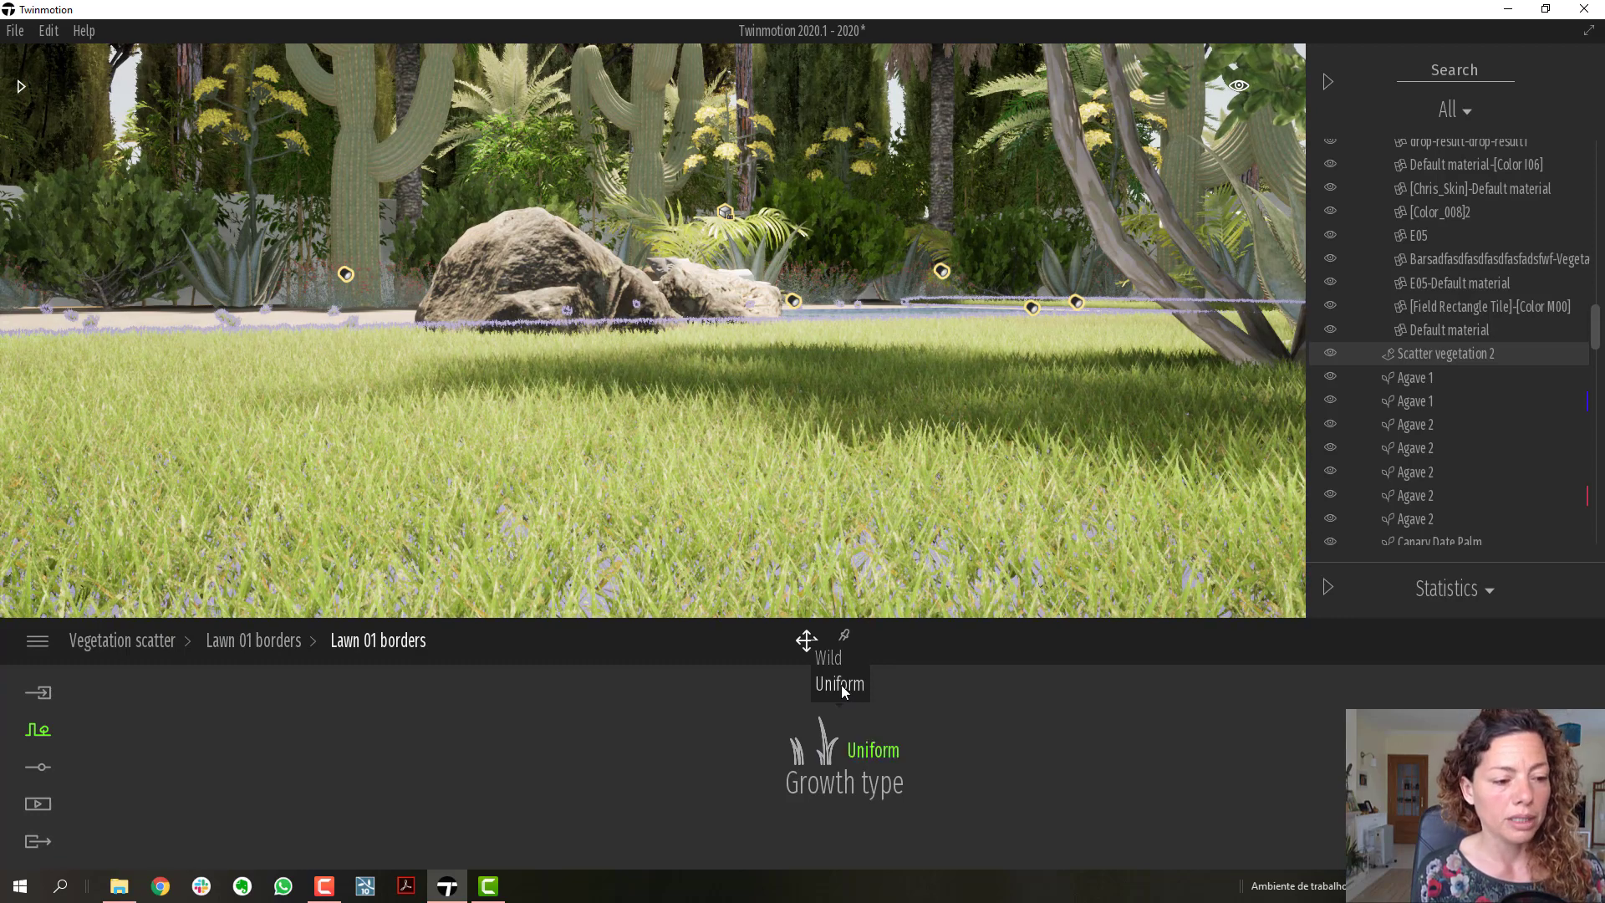
click(292, 642)
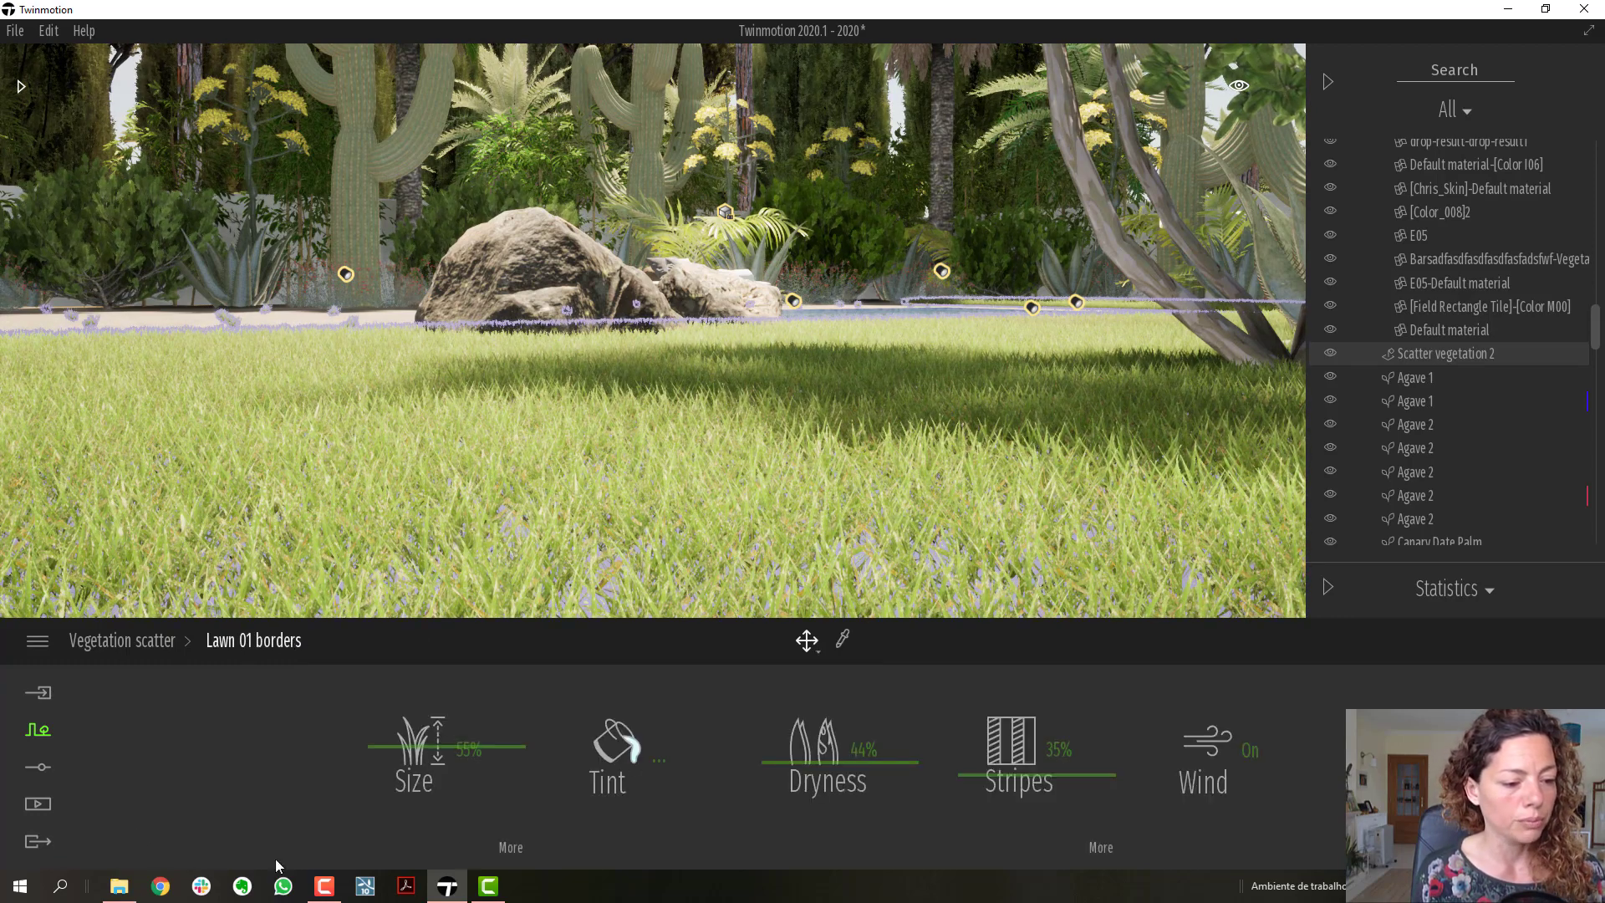
click(627, 760)
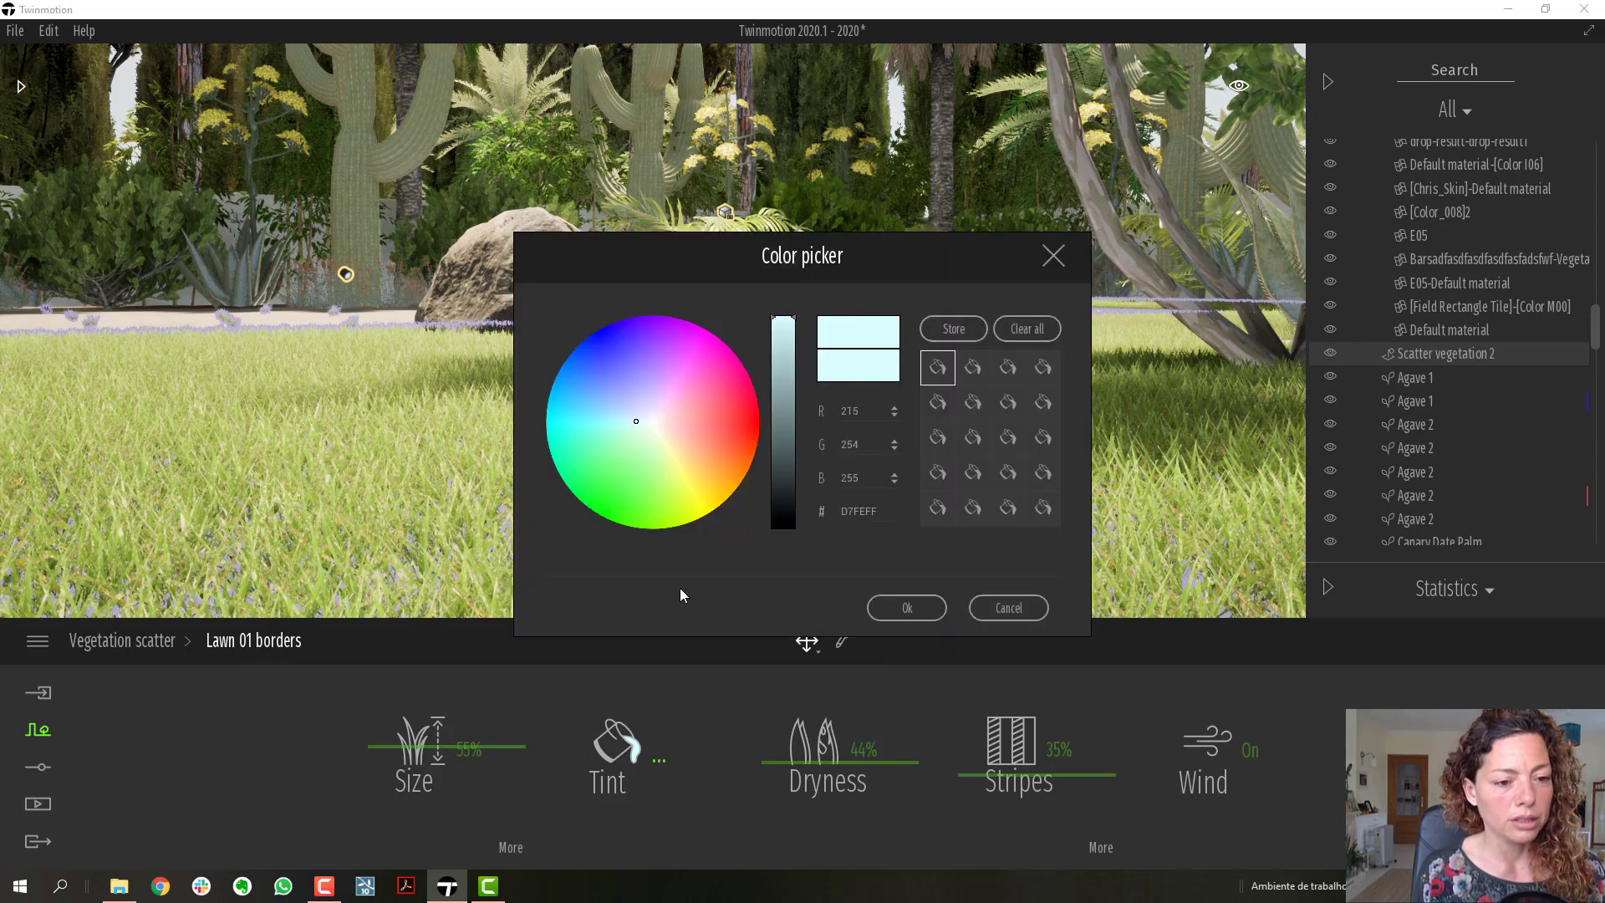
click(1009, 608)
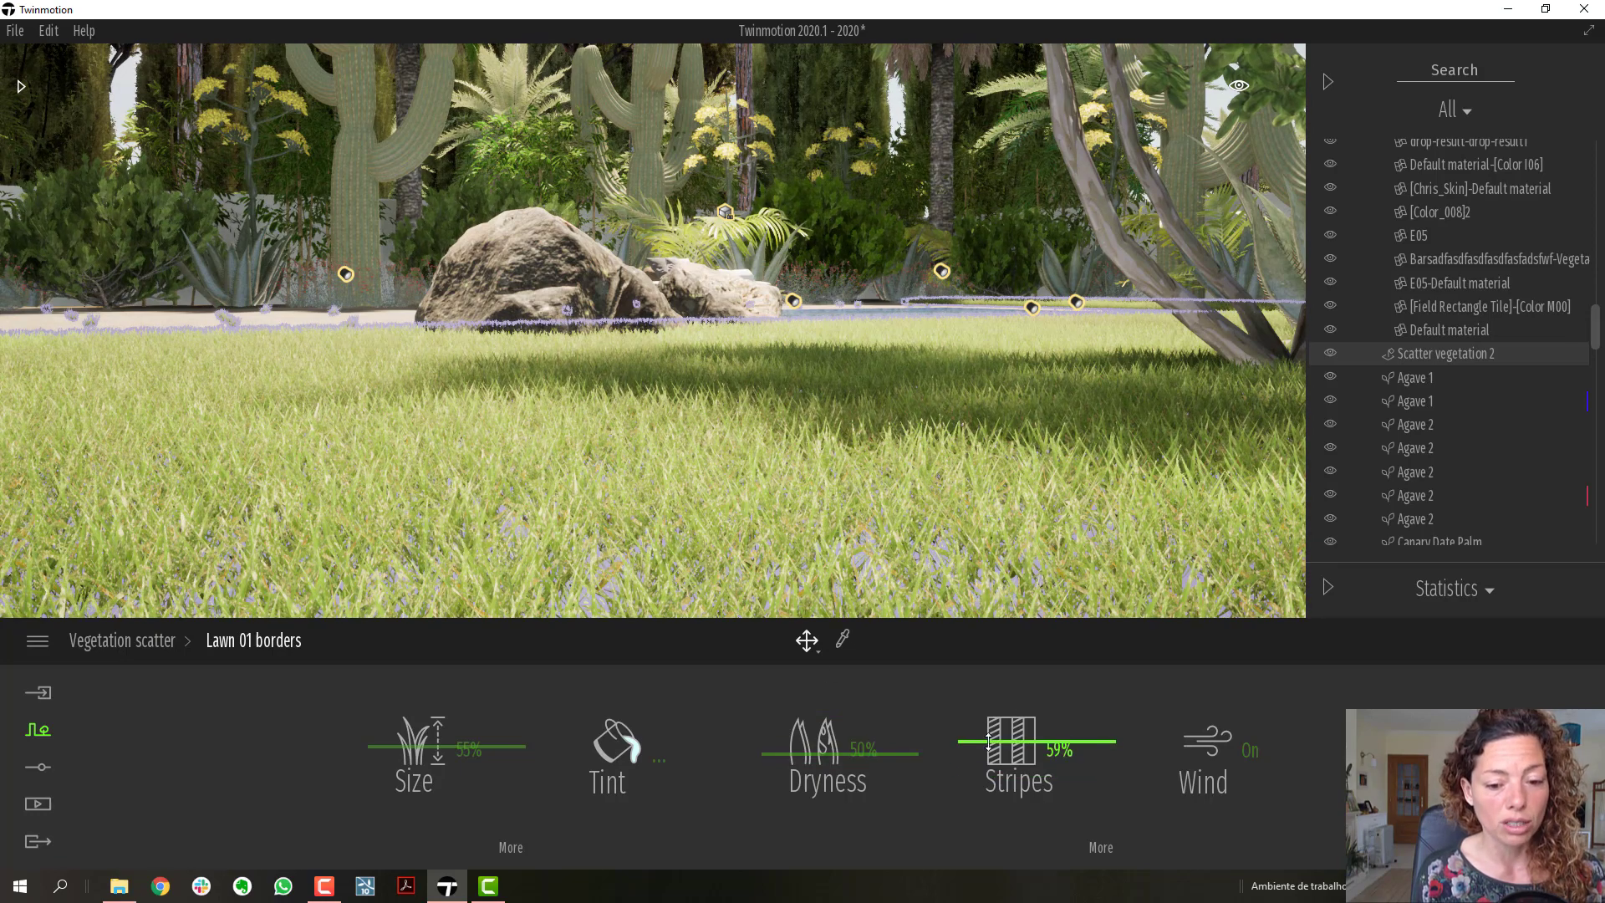
Set the dryness of Lawn 01 borders to 50% and its stripes to 0%, reviewing the stripe angle and size options
drag(988, 740, 999, 831)
click(1099, 849)
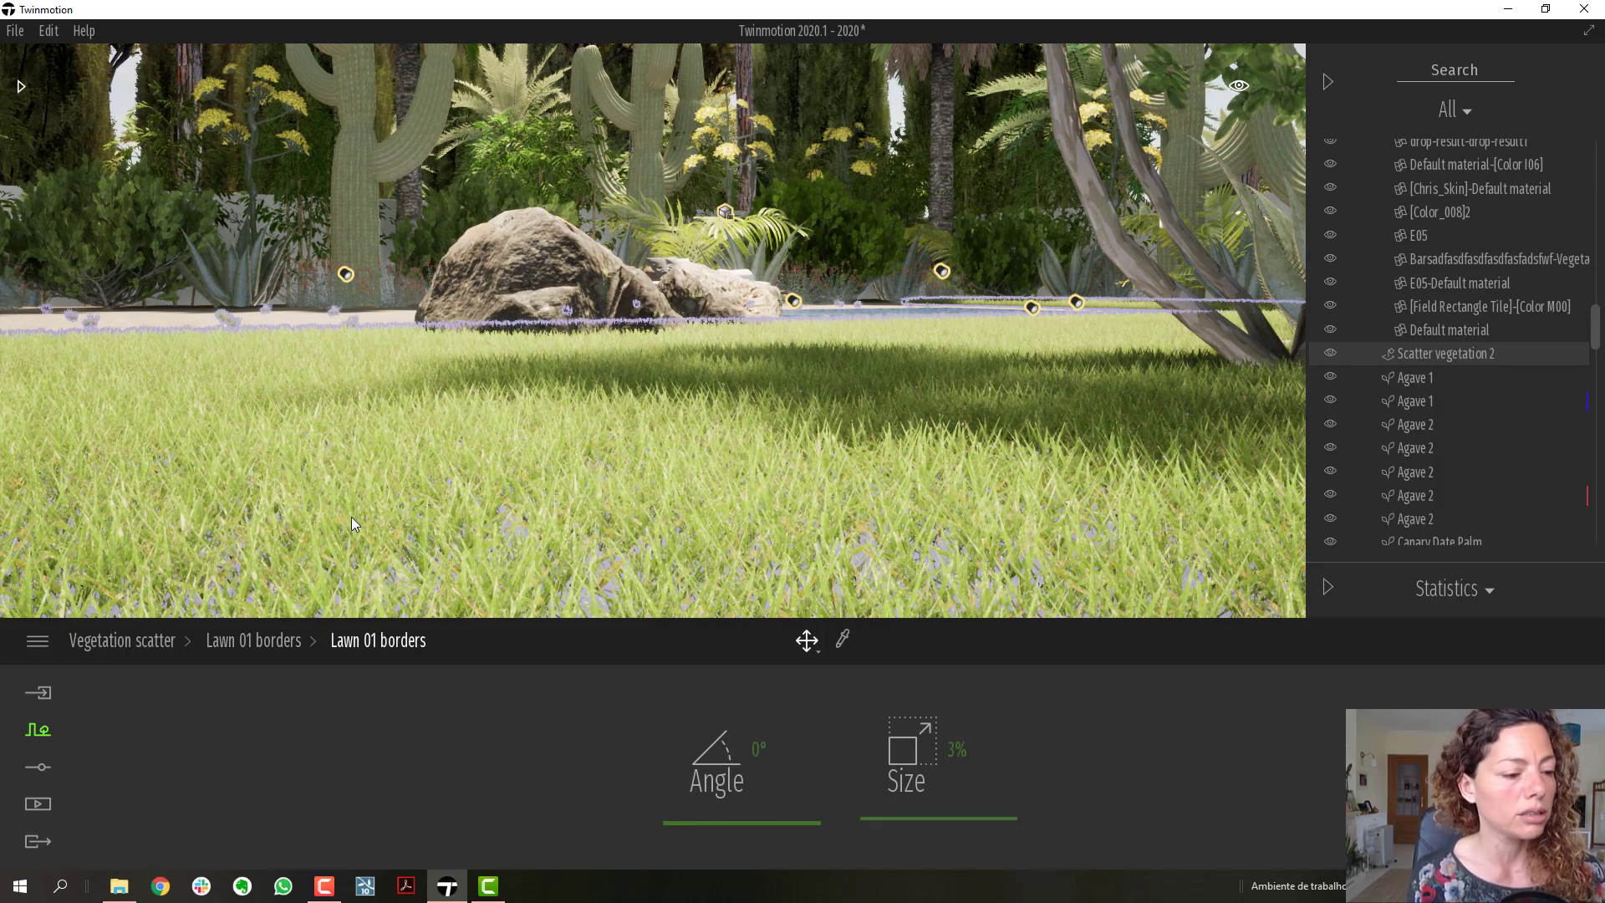
click(263, 641)
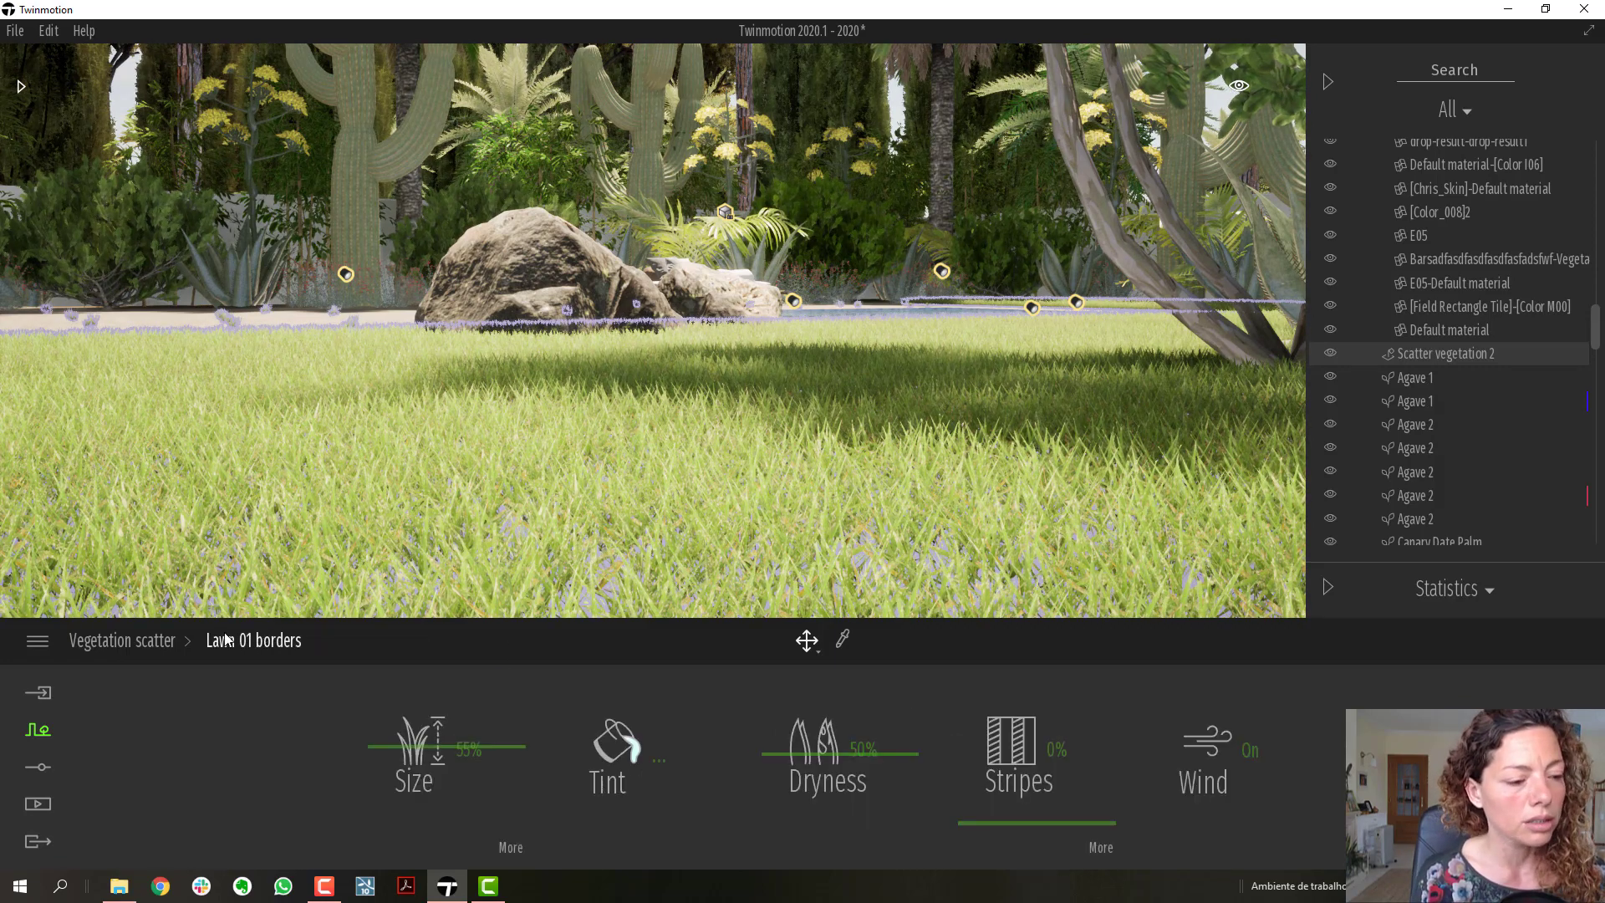
click(122, 641)
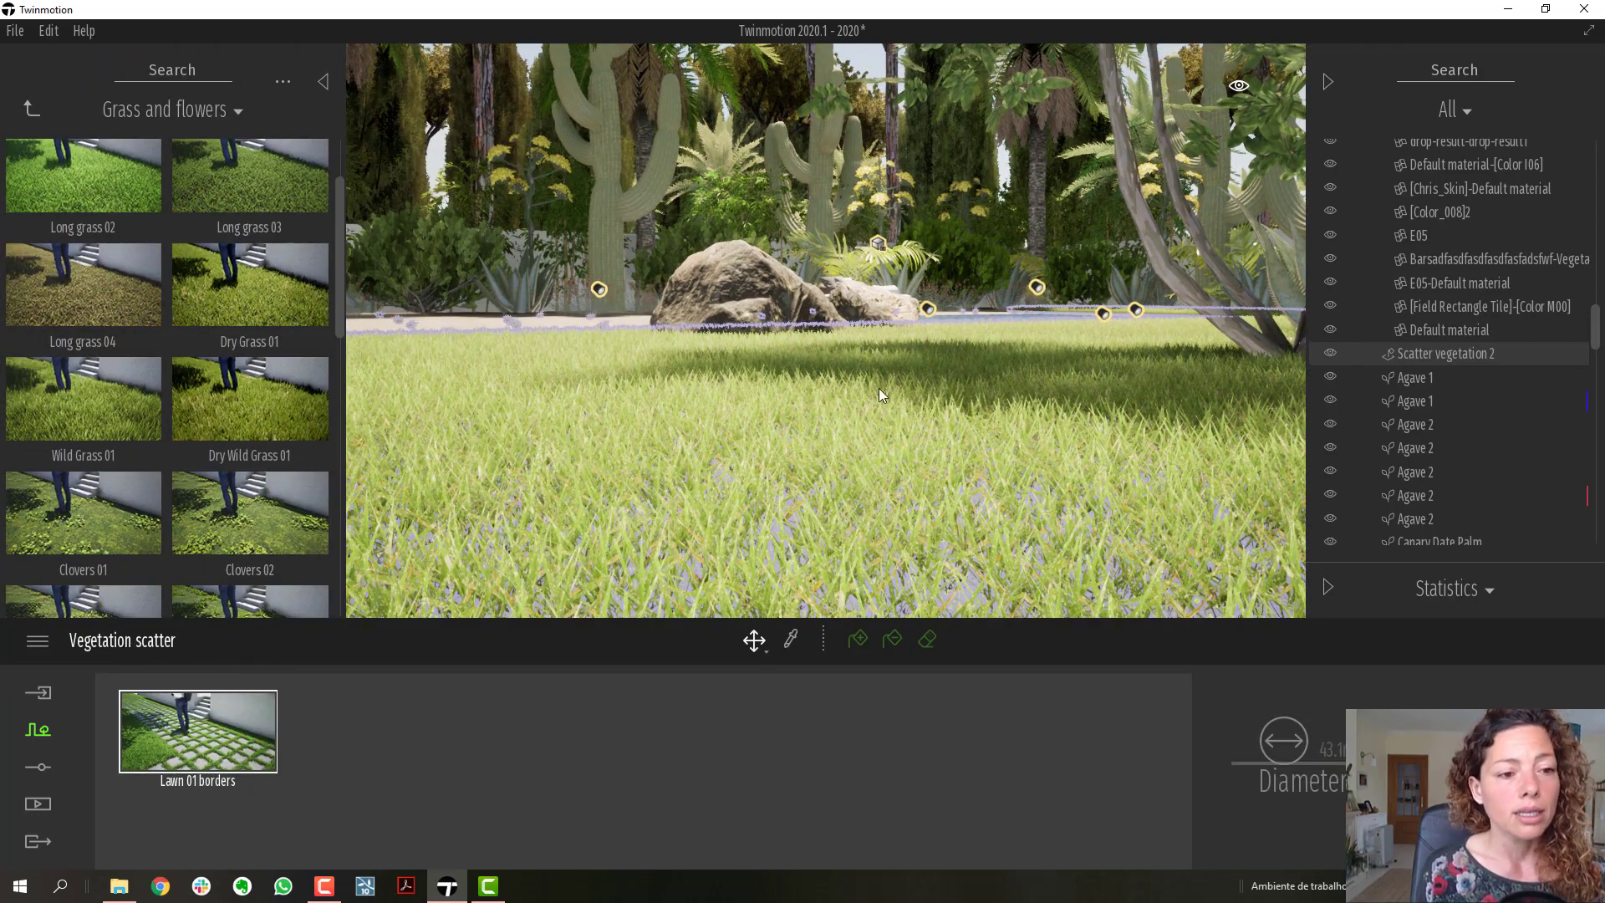
Examine the finished lawn scatter around the boulders and wooden deck, and the planting behind the pool loungers
mouse_move(83, 512)
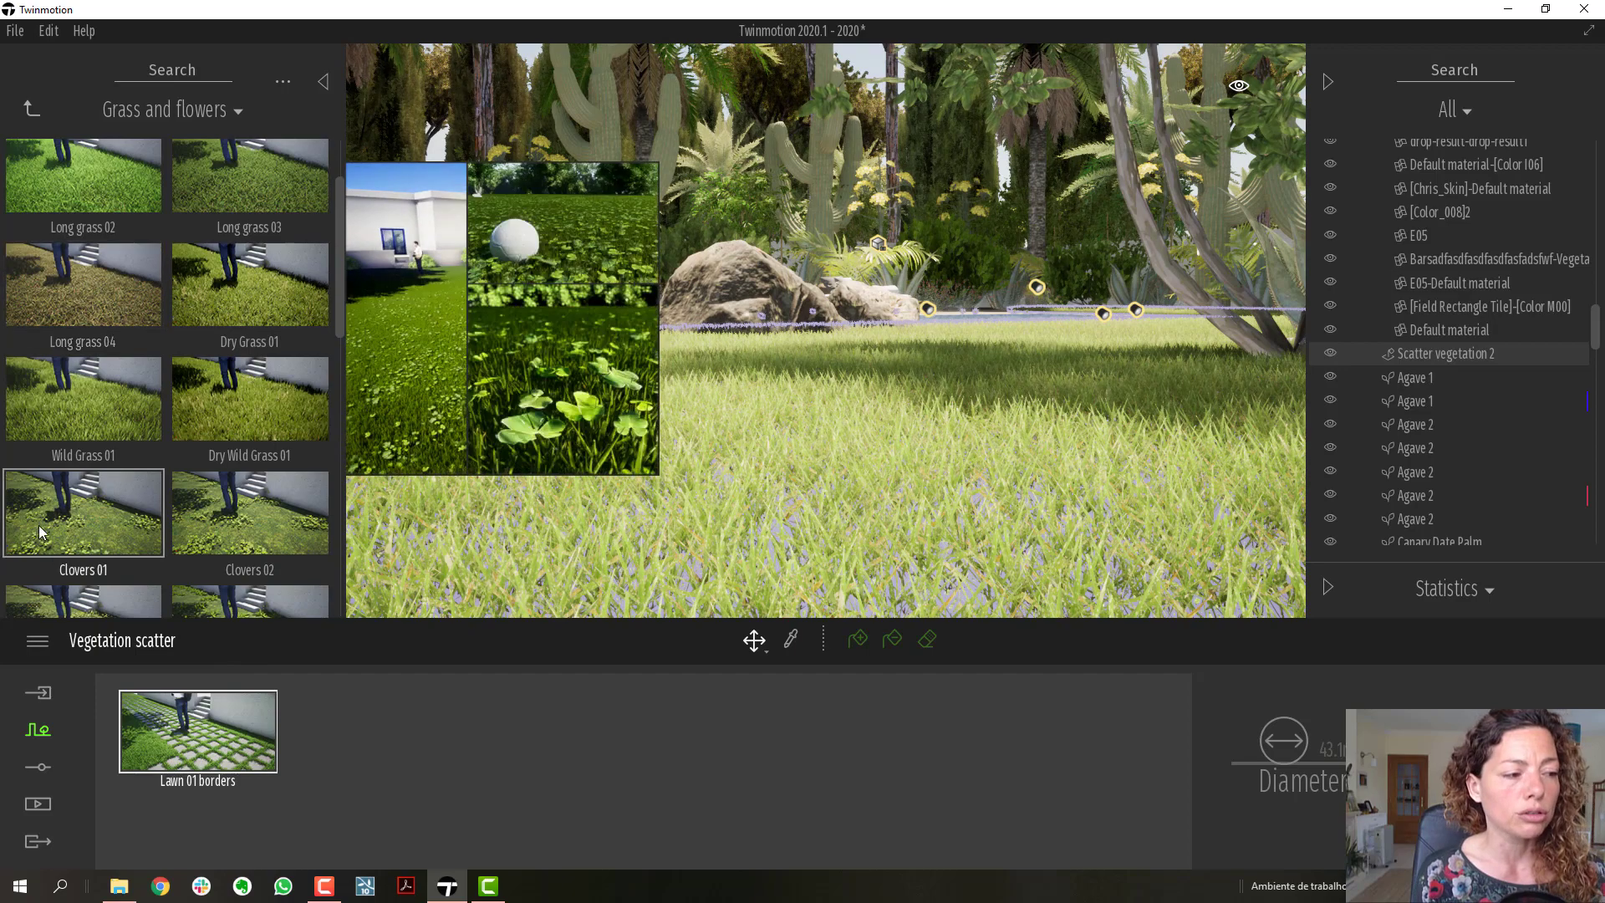
scroll(98, 424, up, 2)
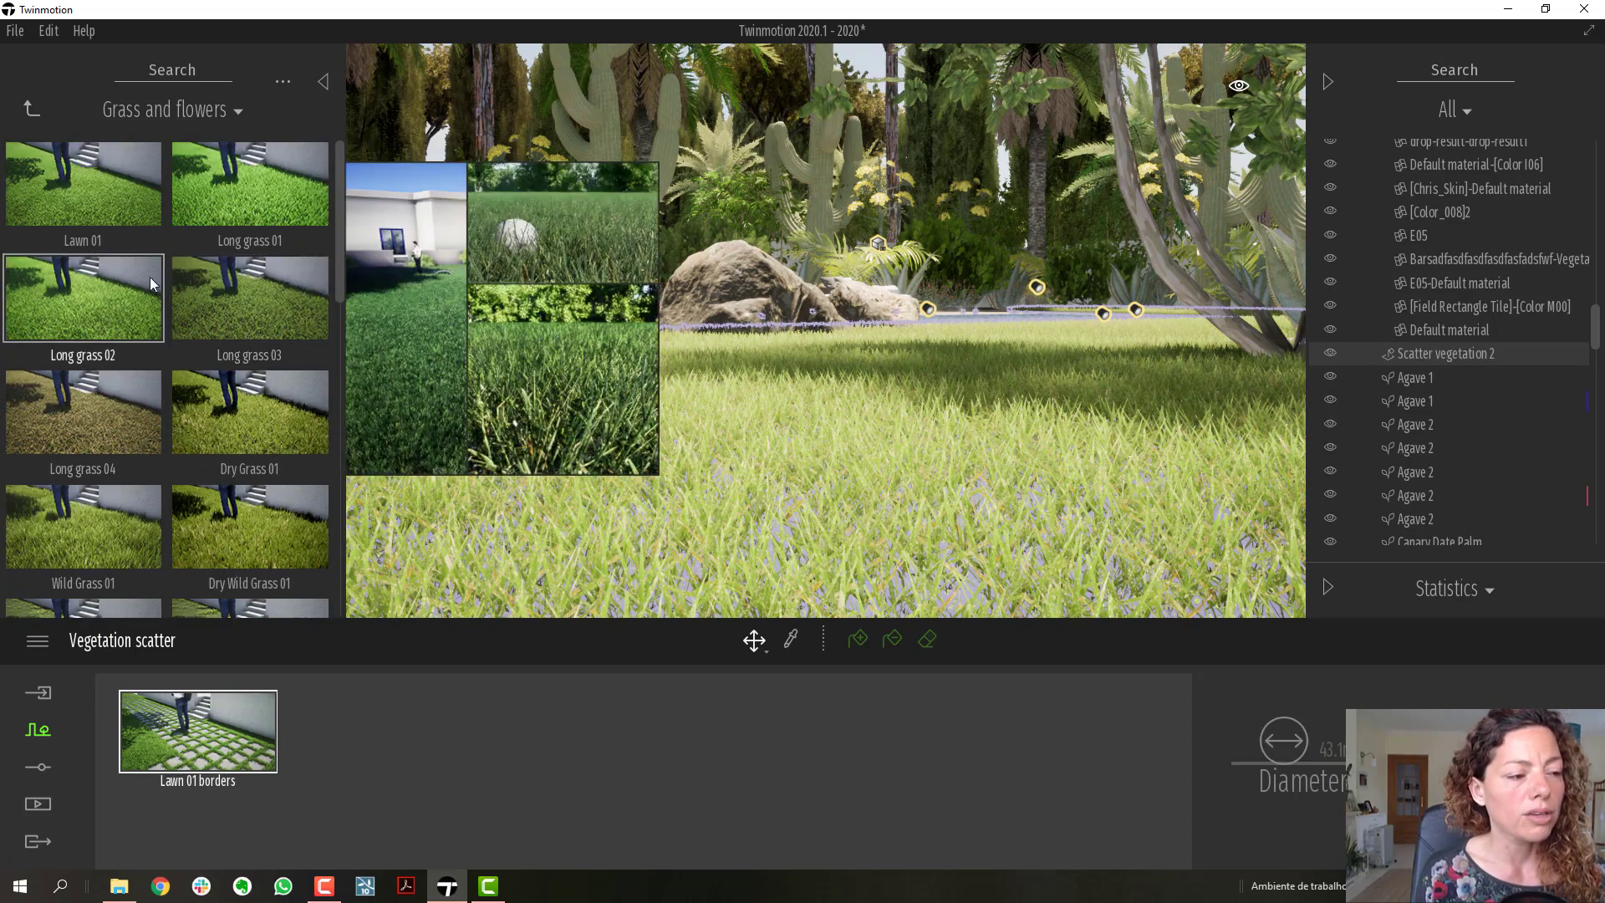
right_drag(825, 331, 1001, 415)
key(w)
key(w)
key(w)
key(s)
key(w)
key(s)
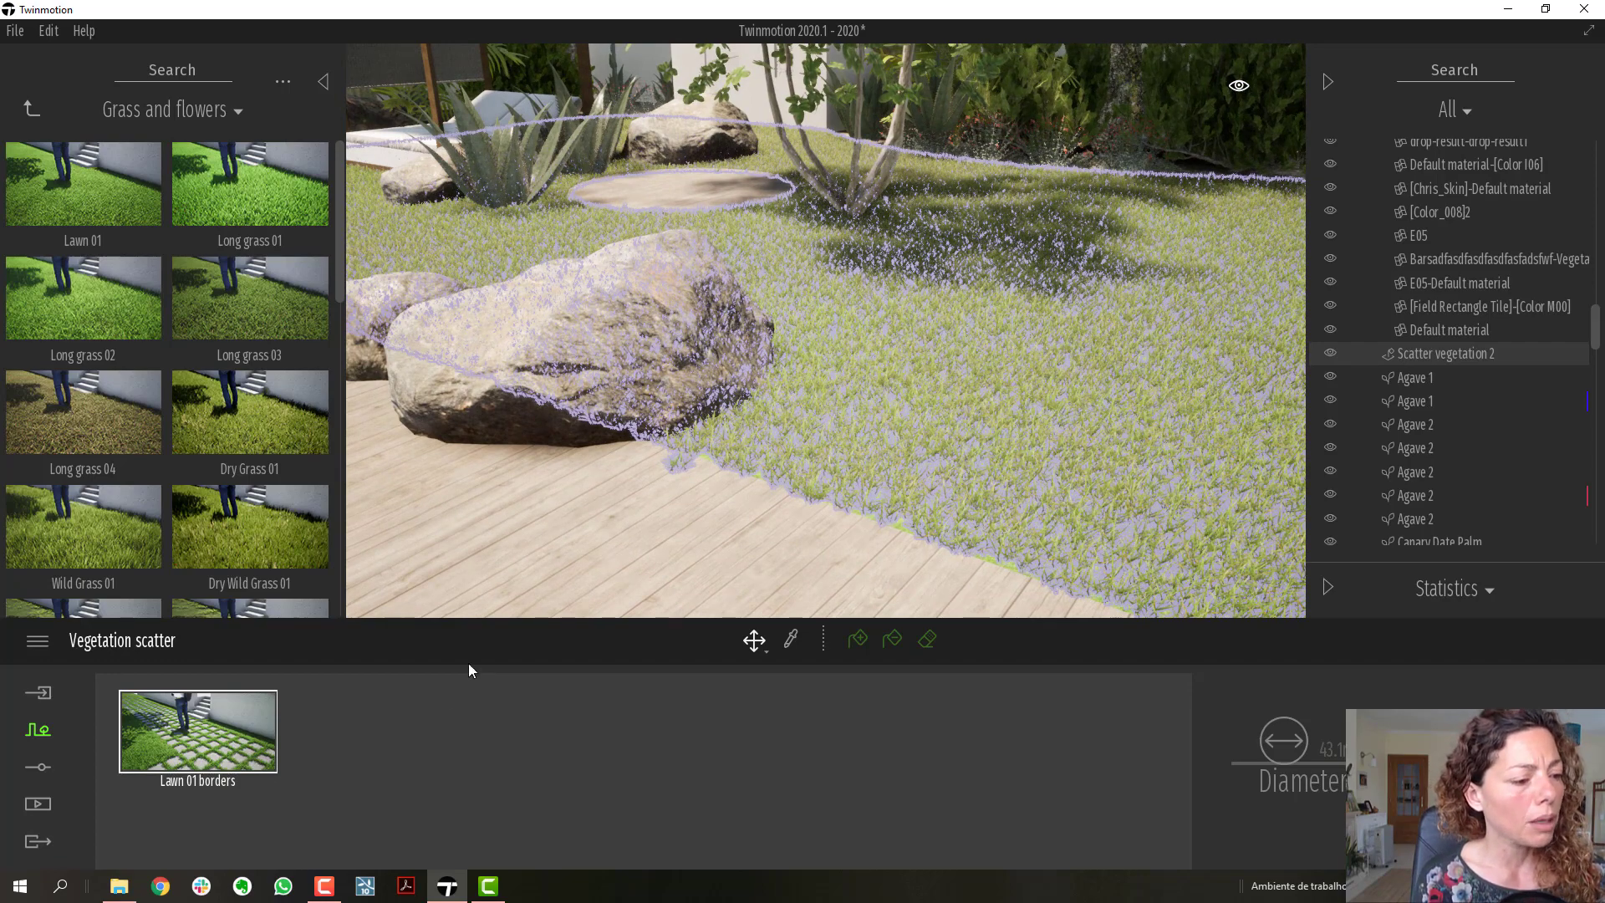
click(38, 732)
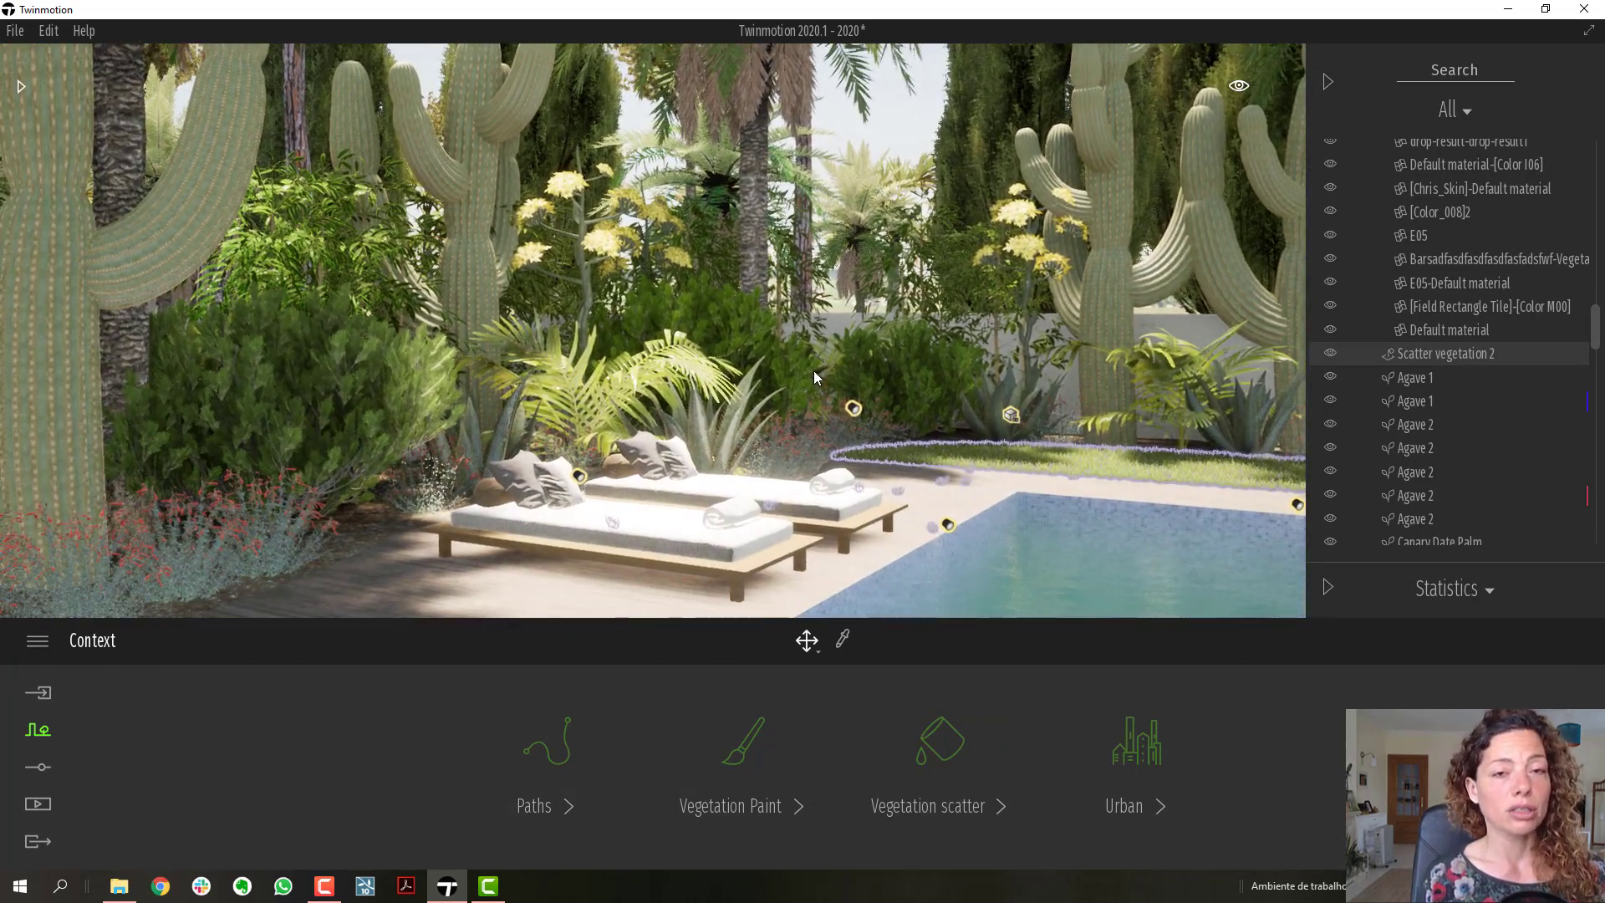
right_drag(747, 395, 1045, 384)
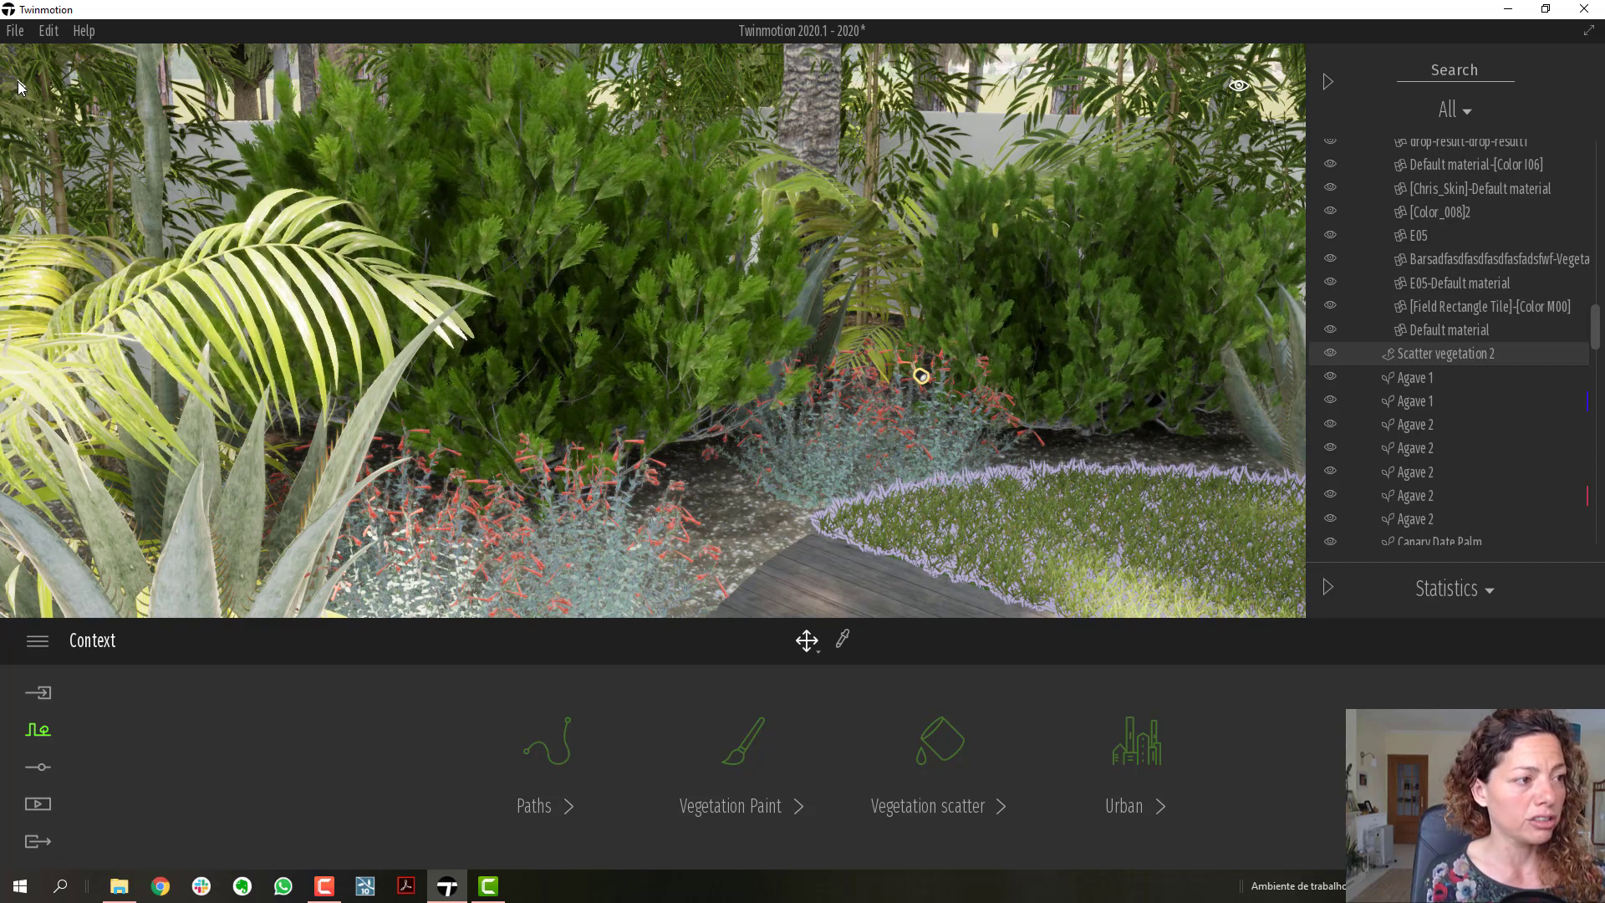
Browse the tree species and their growth-stage previews in the Vegetation and landscape library, returning to its category overview
click(16, 84)
click(29, 102)
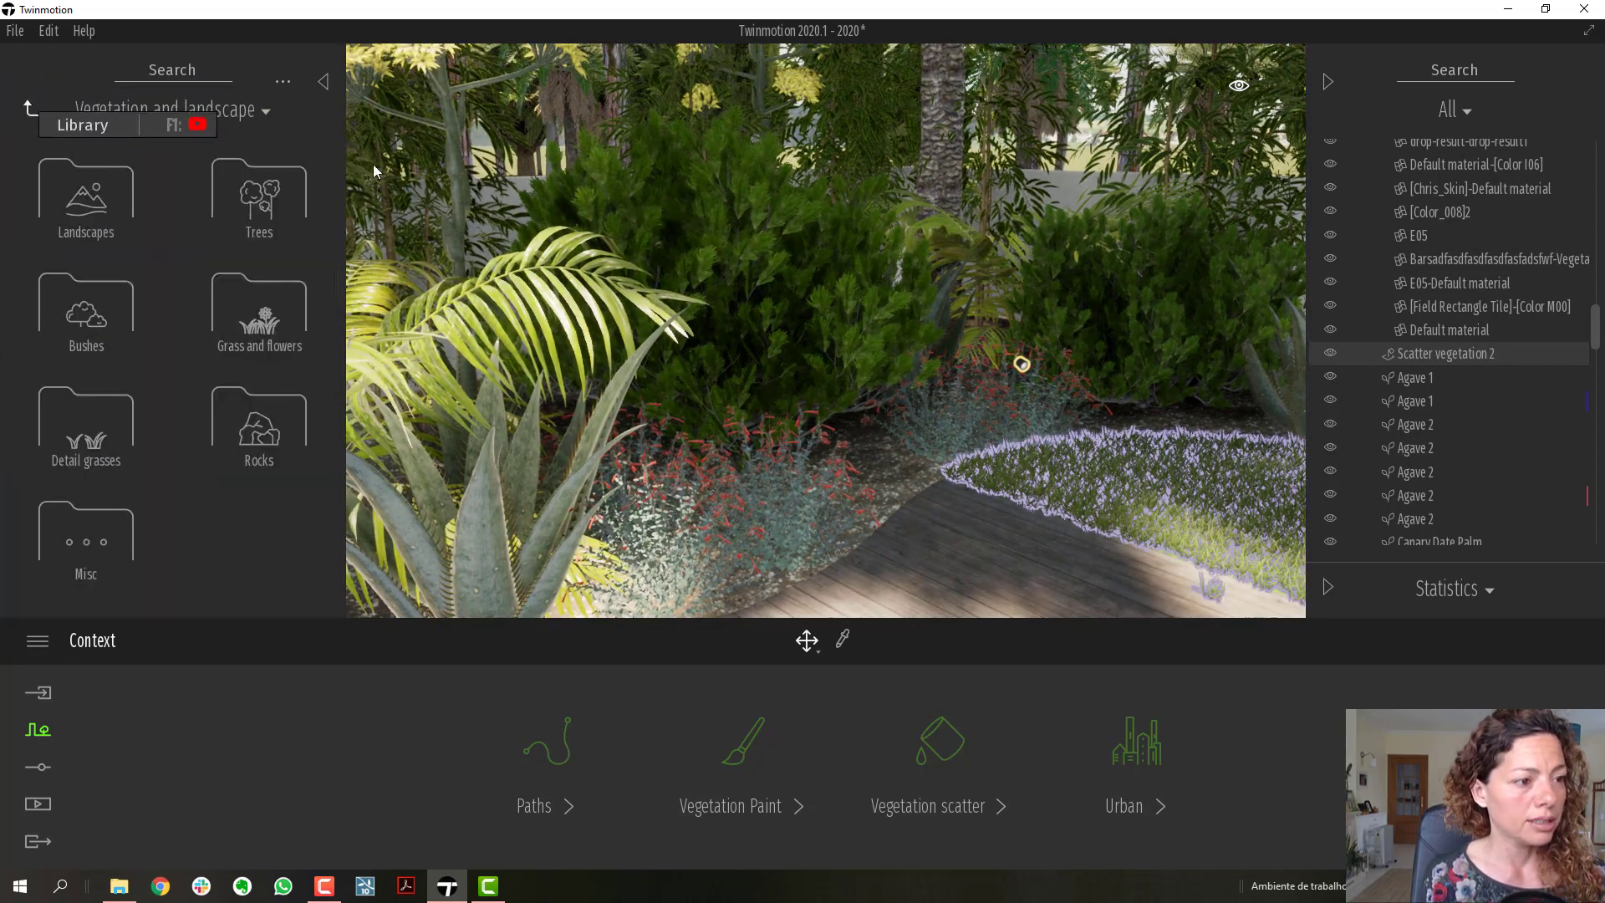
click(239, 215)
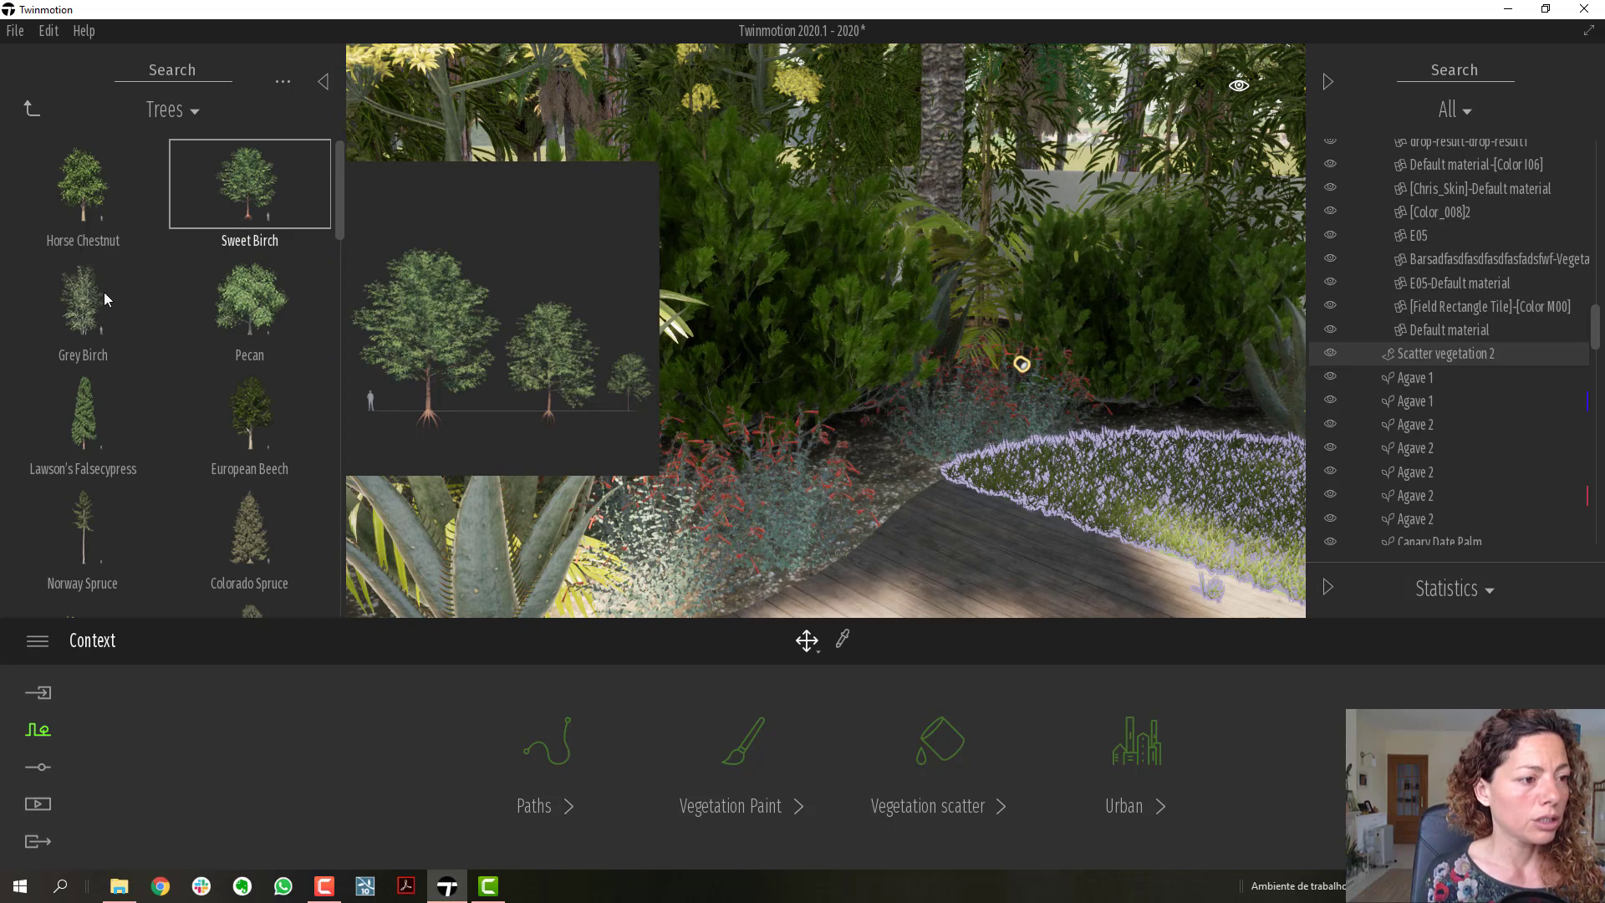
scroll(67, 323, up, 2)
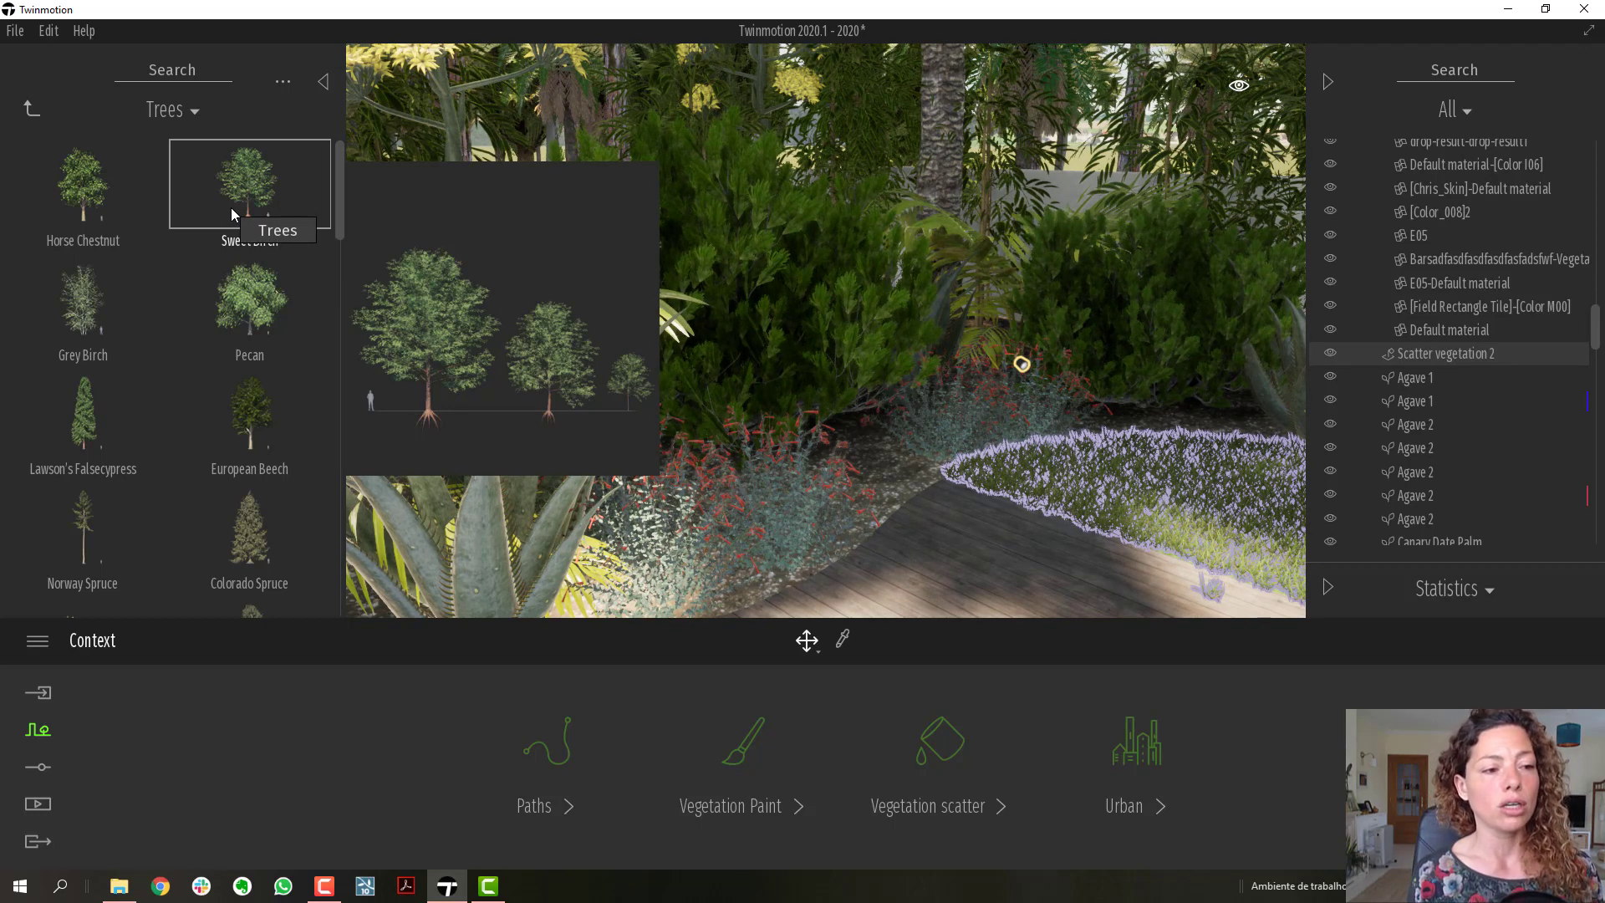
scroll(125, 368, down, 1)
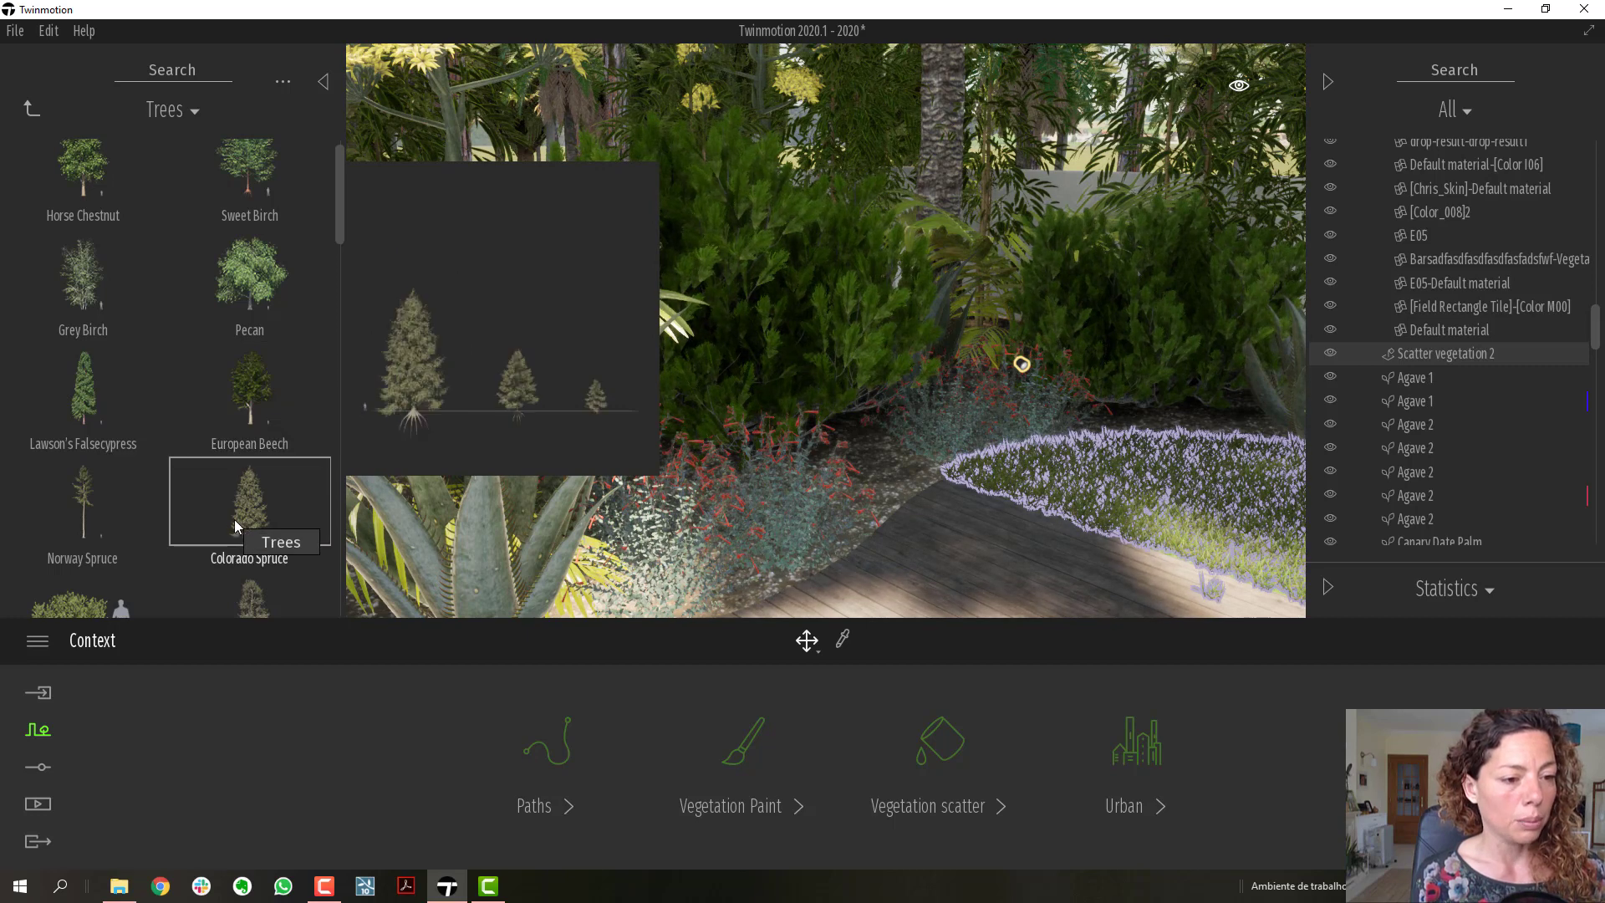
scroll(106, 527, down, 1)
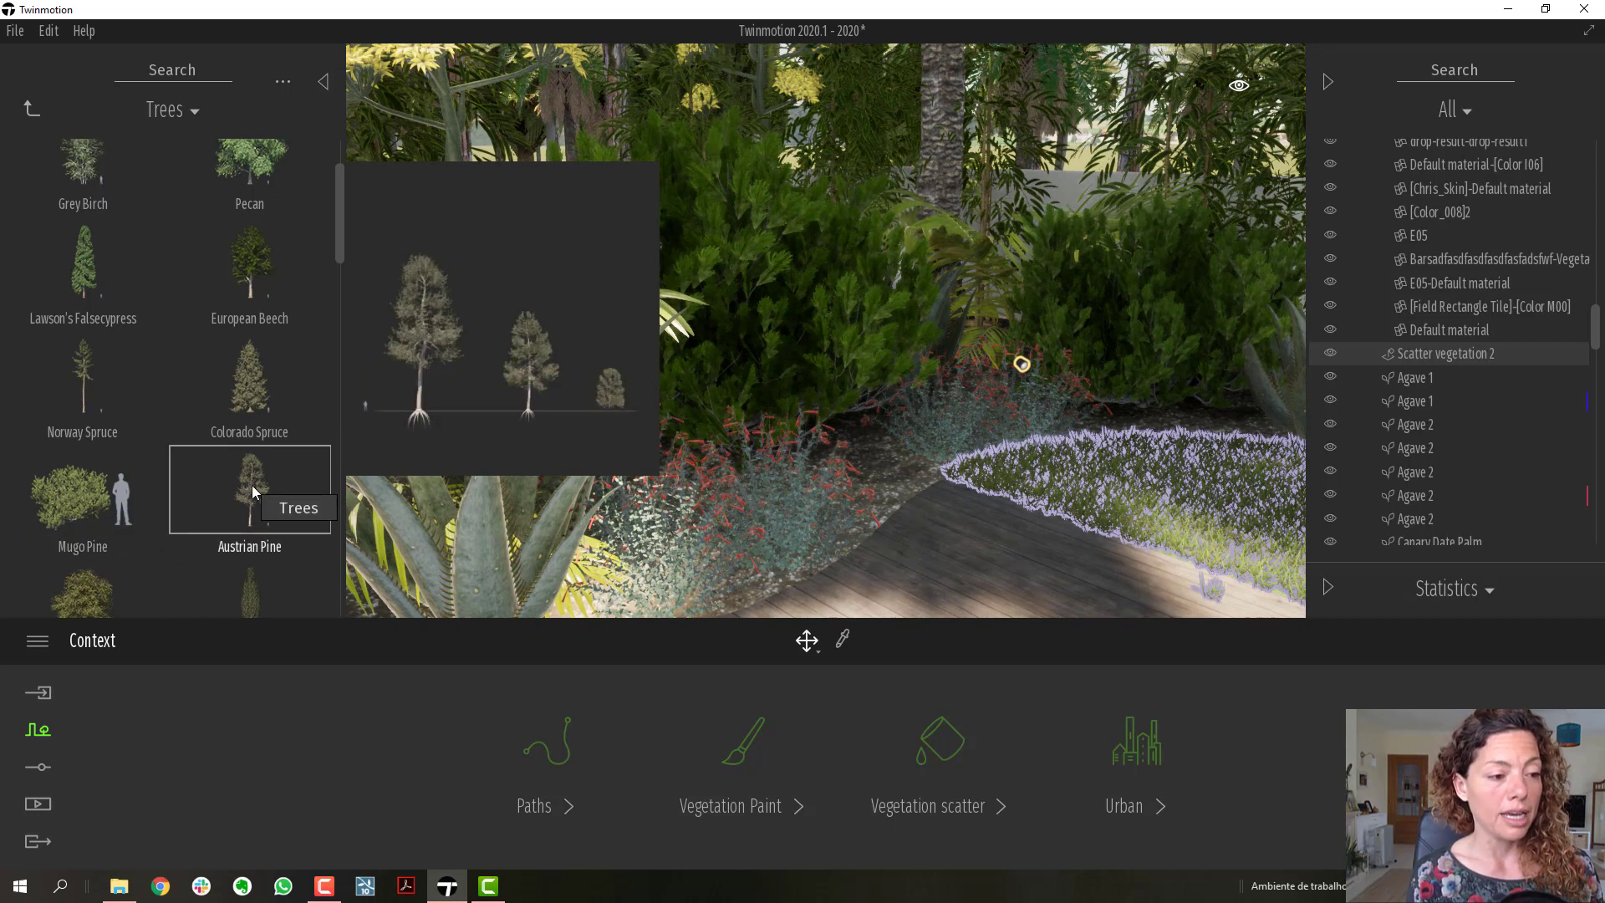
scroll(253, 486, down, 1)
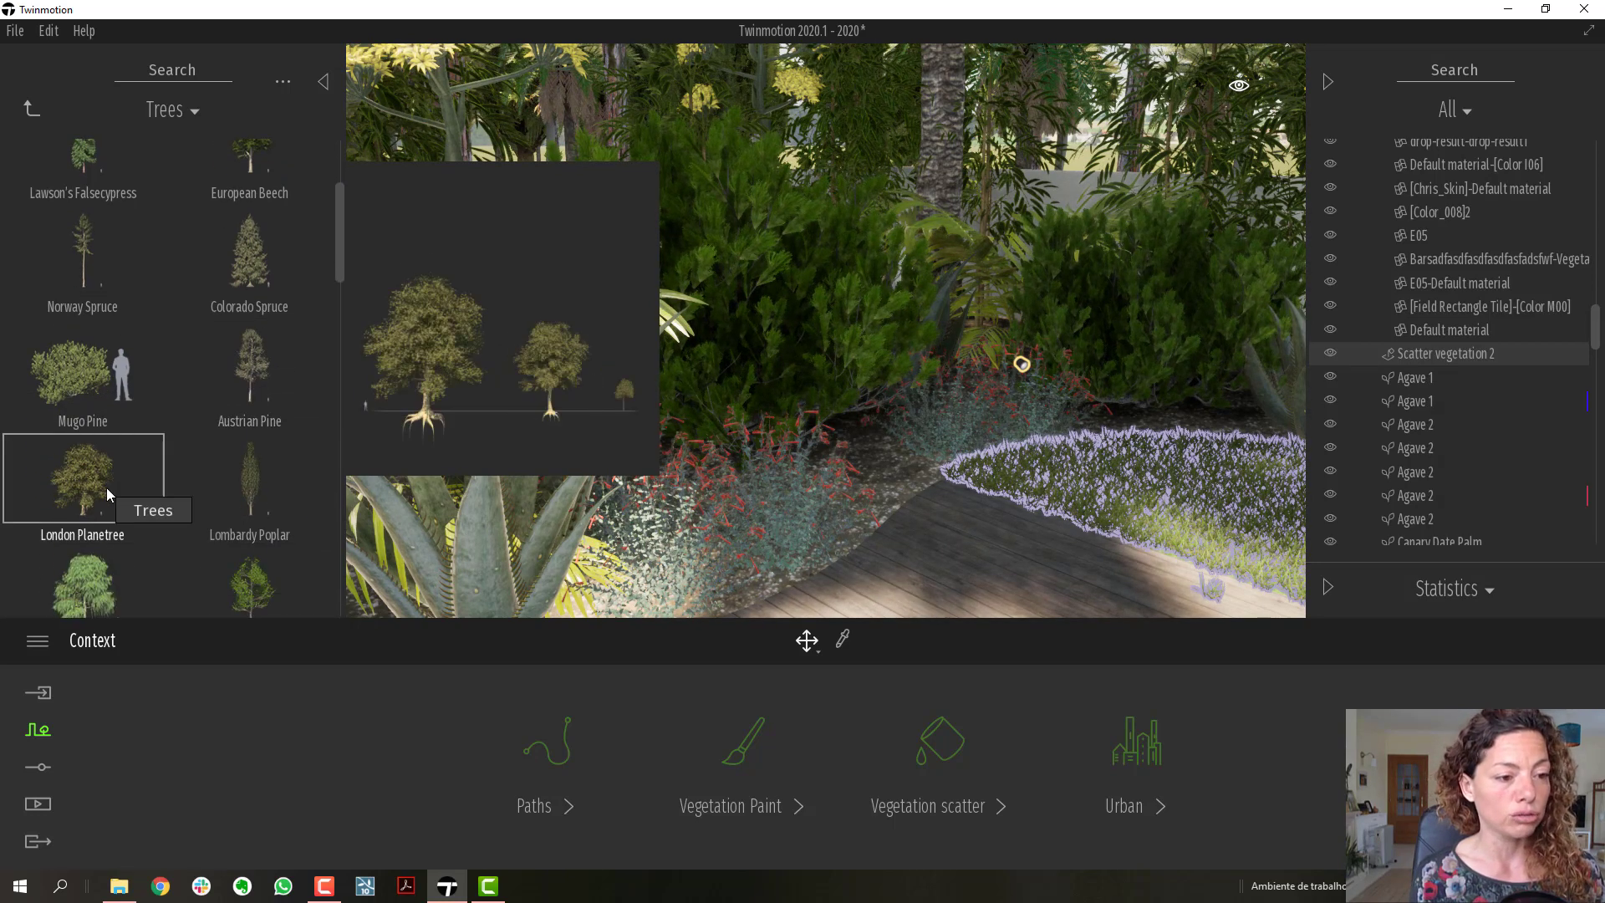
scroll(107, 489, down, 2)
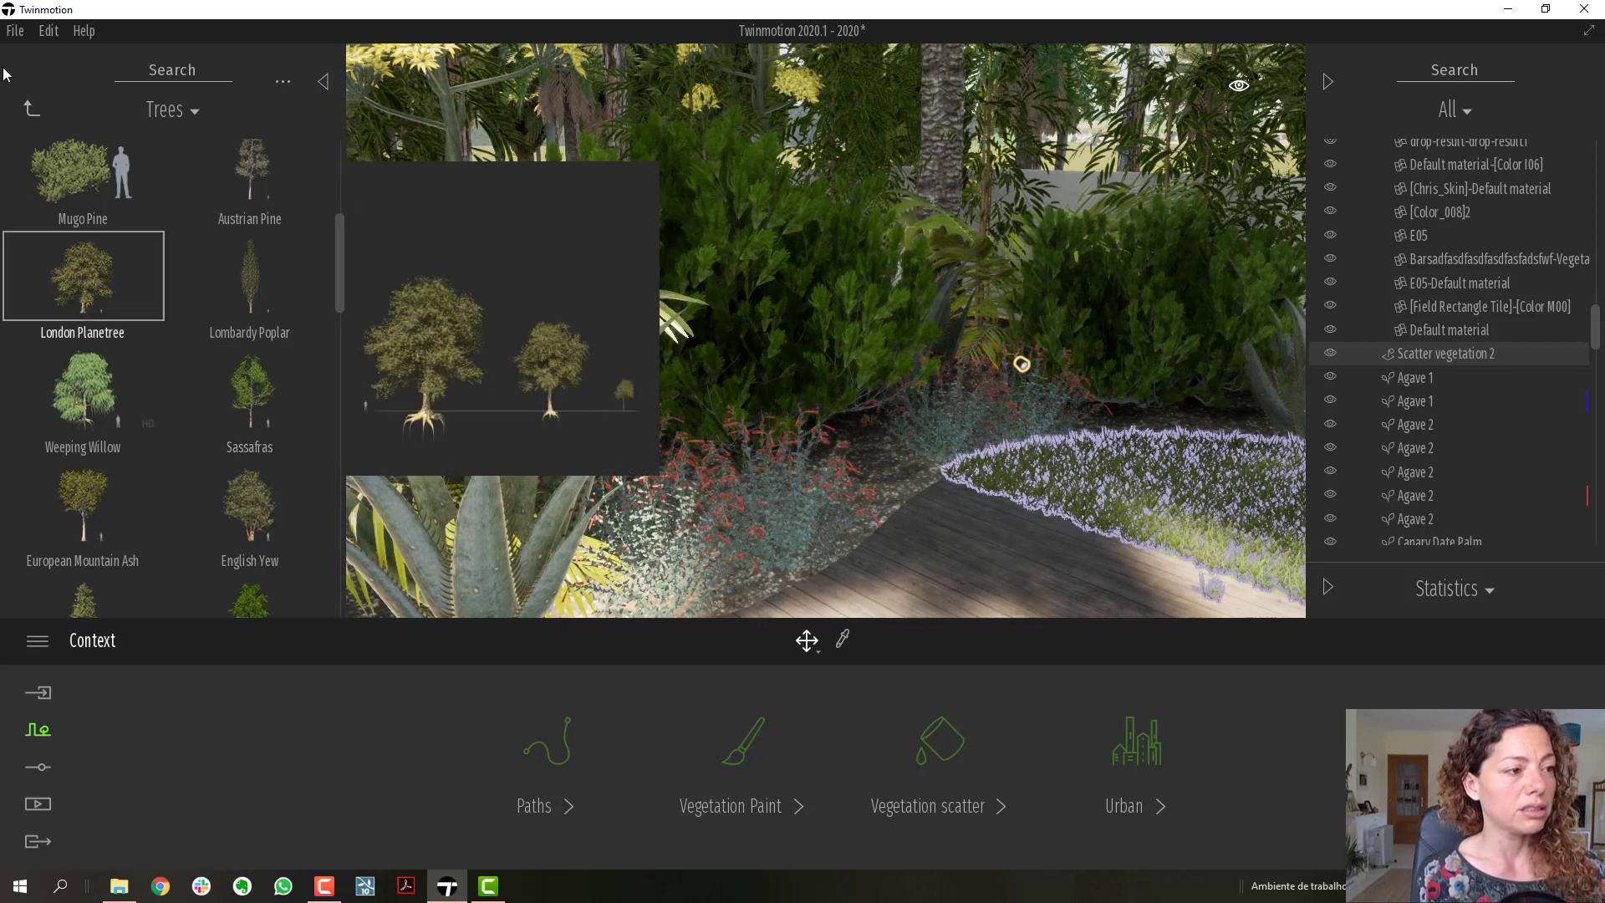
click(32, 108)
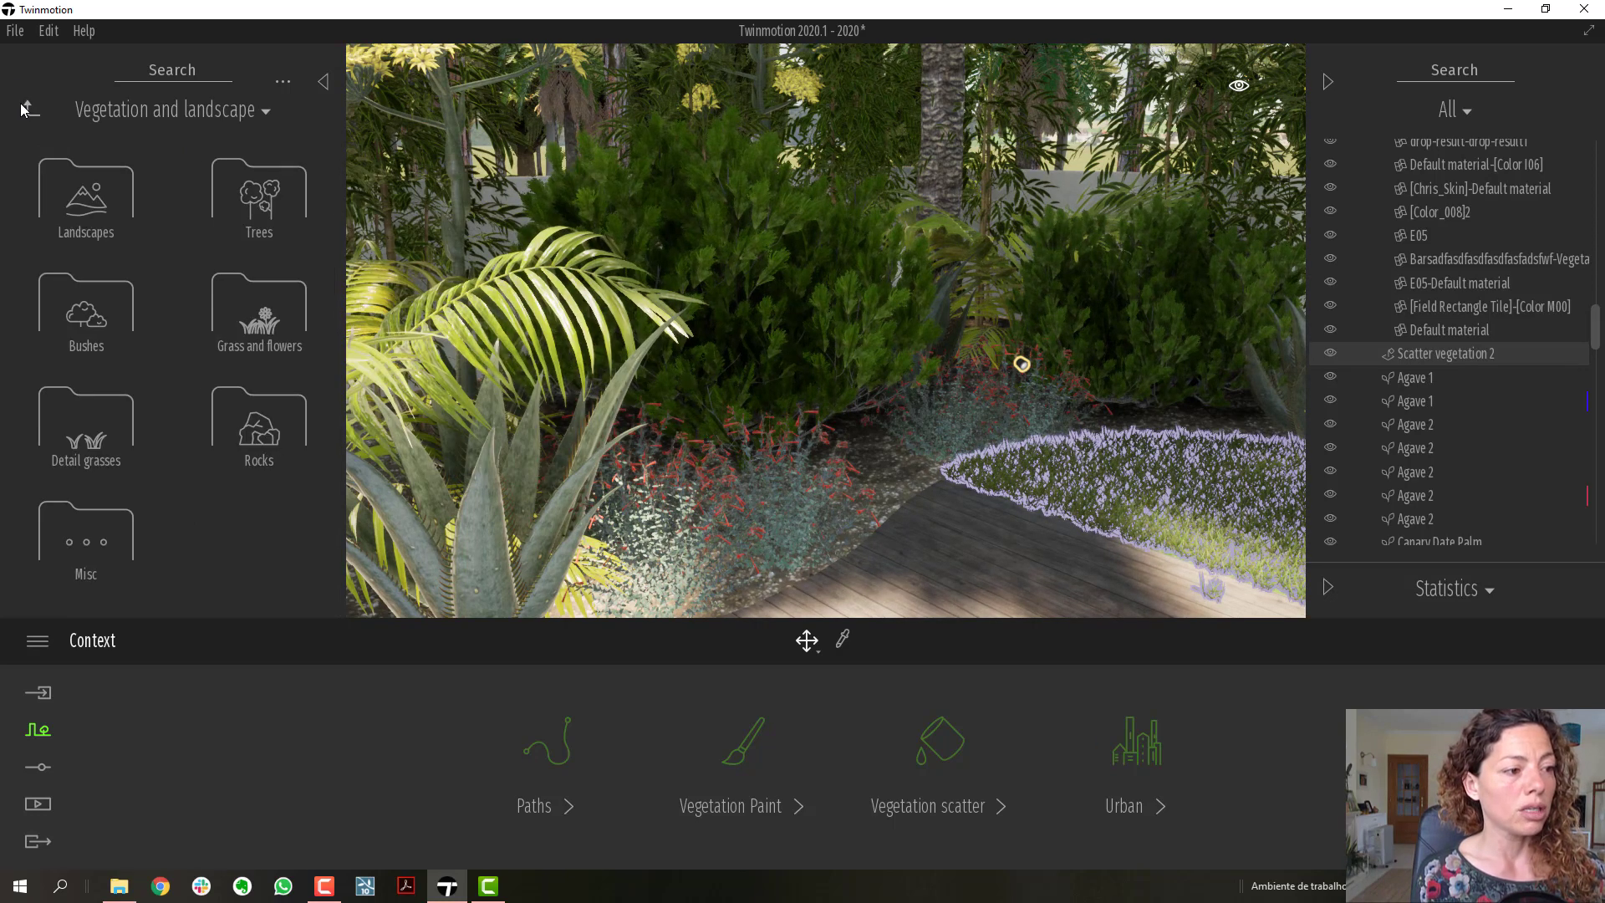
Place a Boston fern 3 from the Bushes category on the wooden deck for a close look and delete it again
click(83, 319)
scroll(178, 350, down, 4)
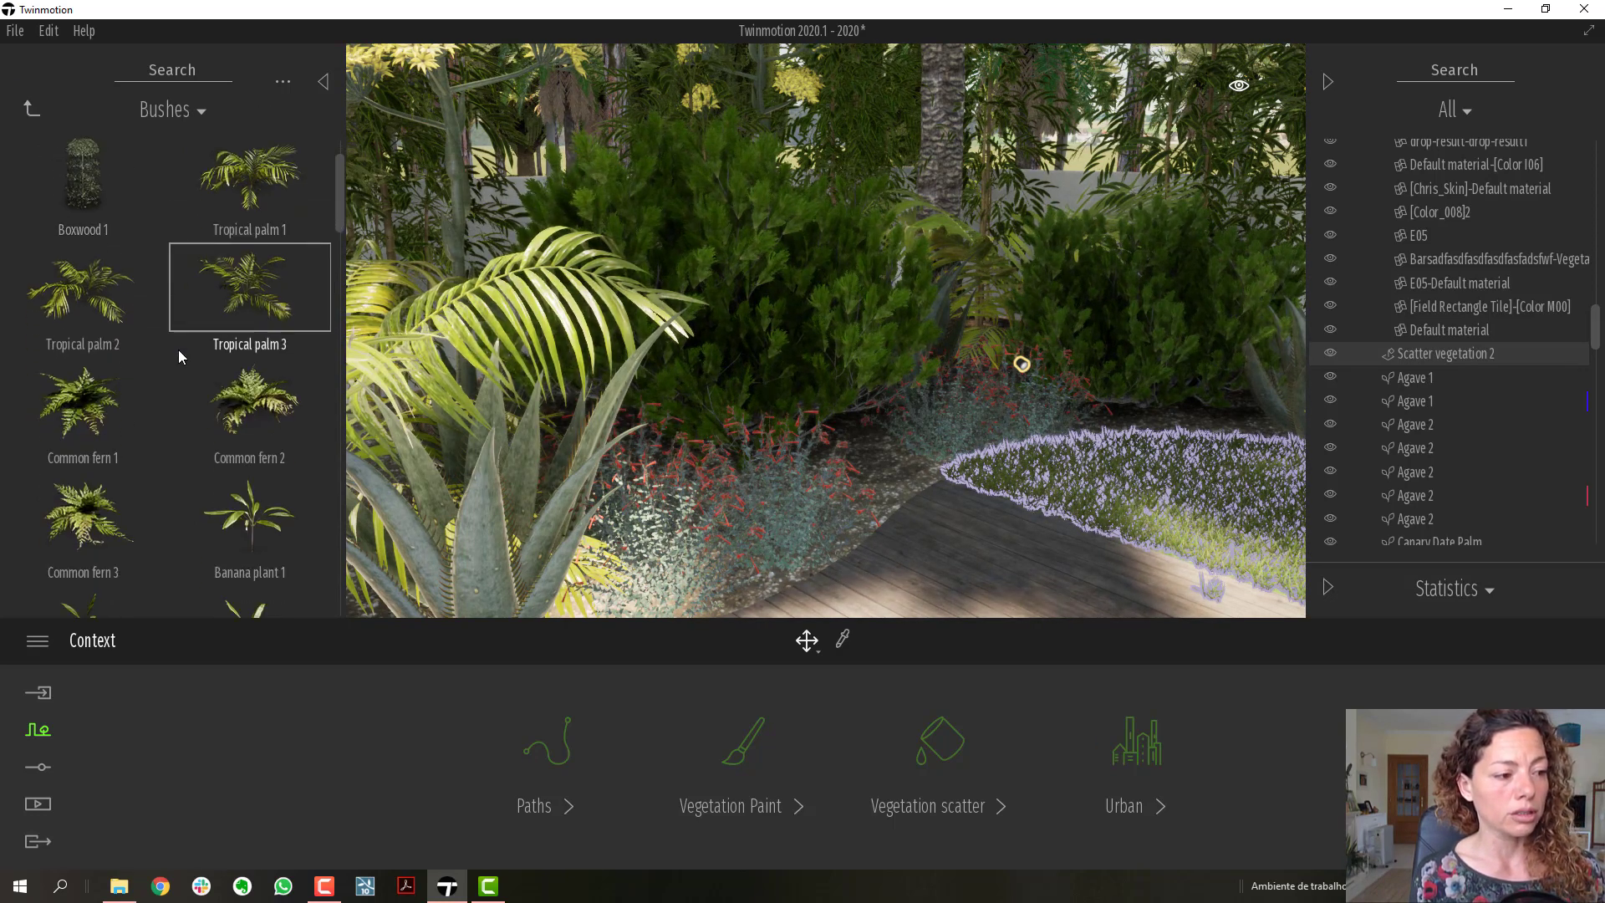
scroll(177, 355, down, 4)
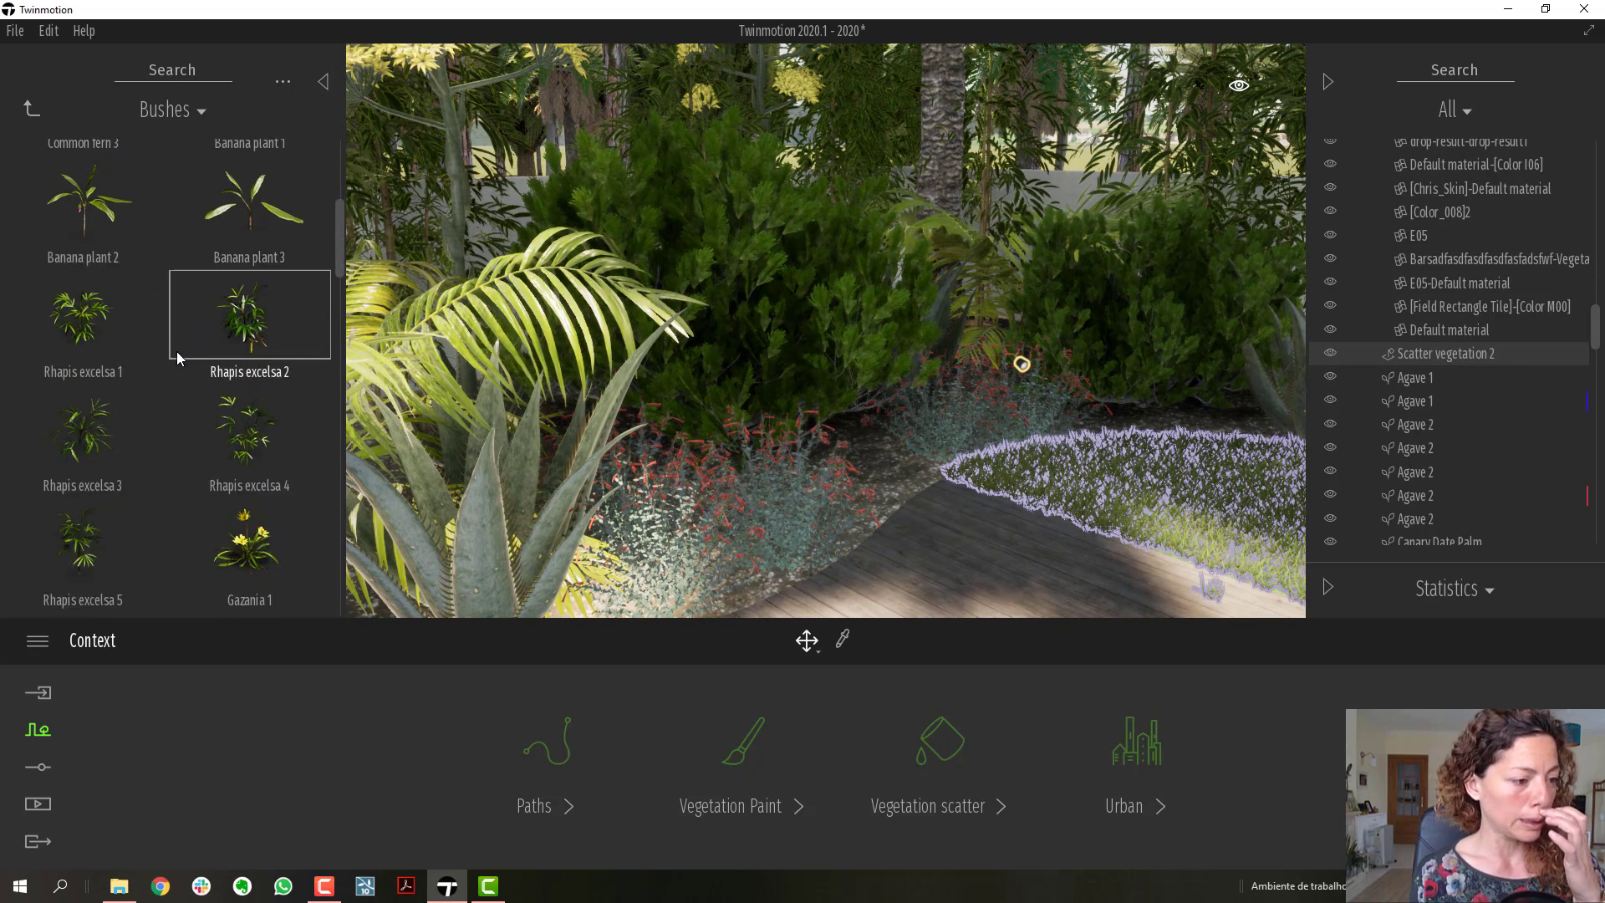
scroll(178, 358, down, 3)
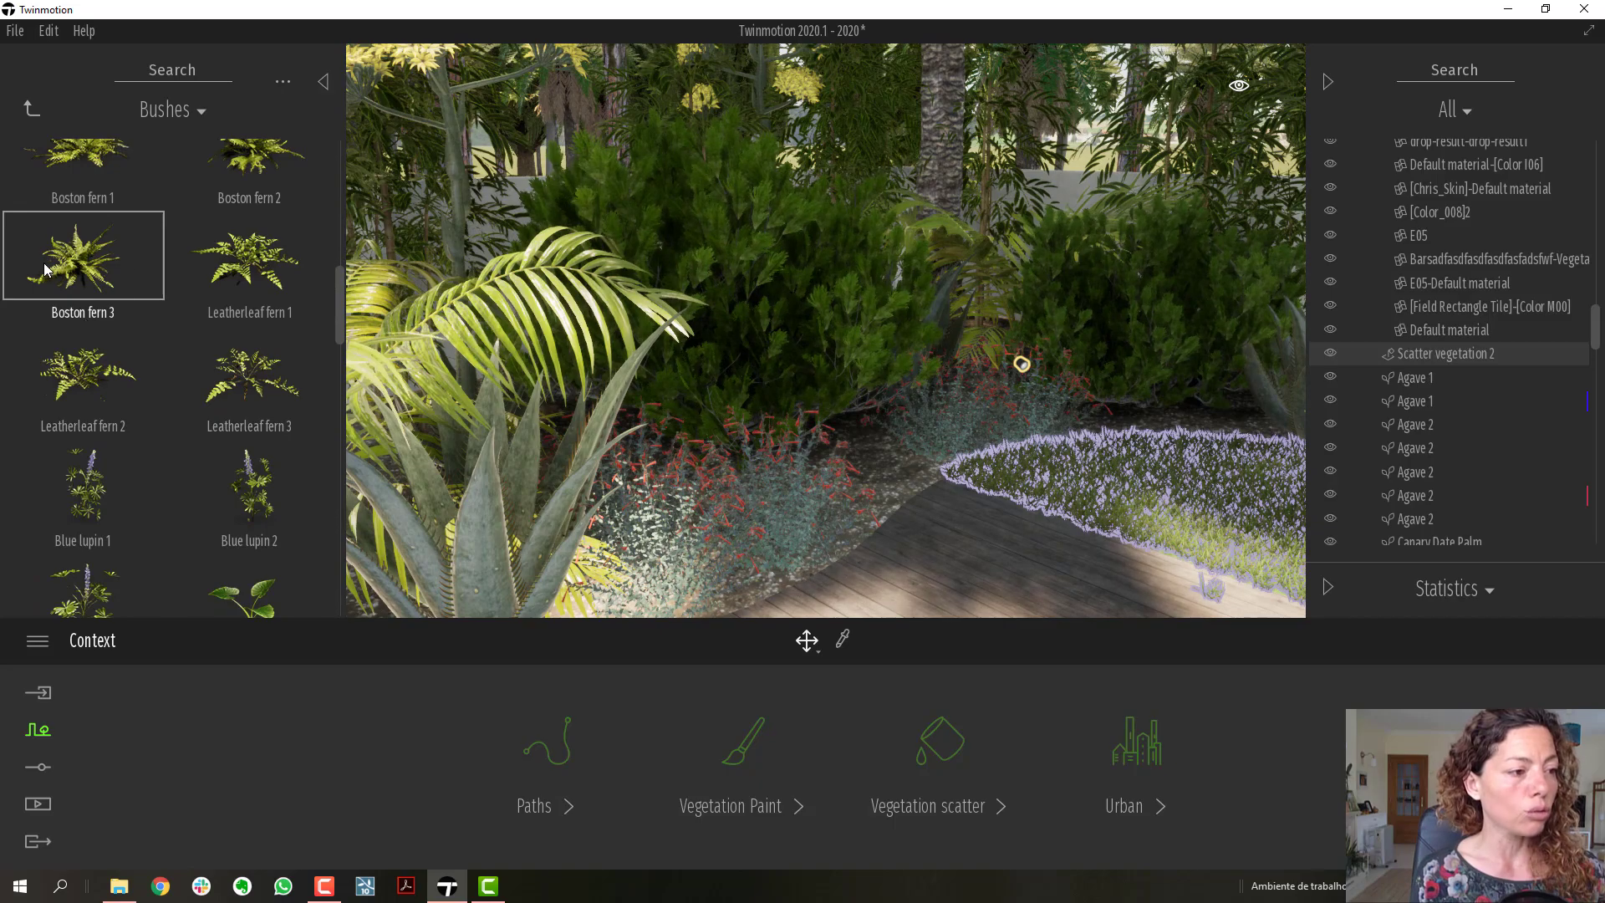
drag(144, 289, 916, 559)
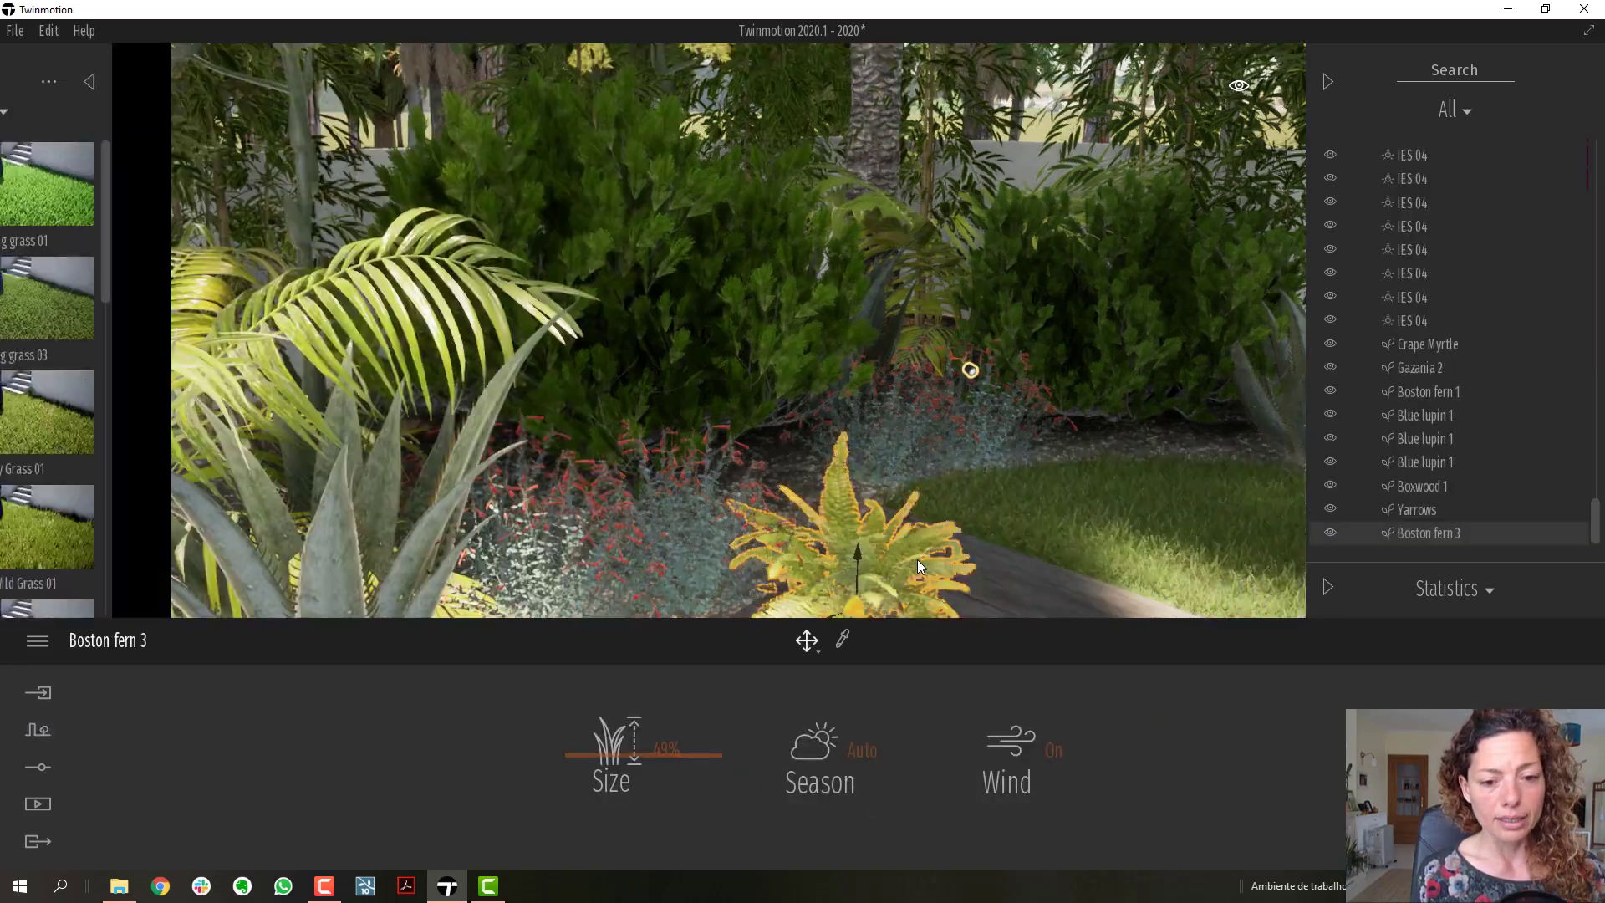
right_drag(916, 559, 916, 618)
scroll(916, 560, up, 4)
scroll(813, 485, down, 5)
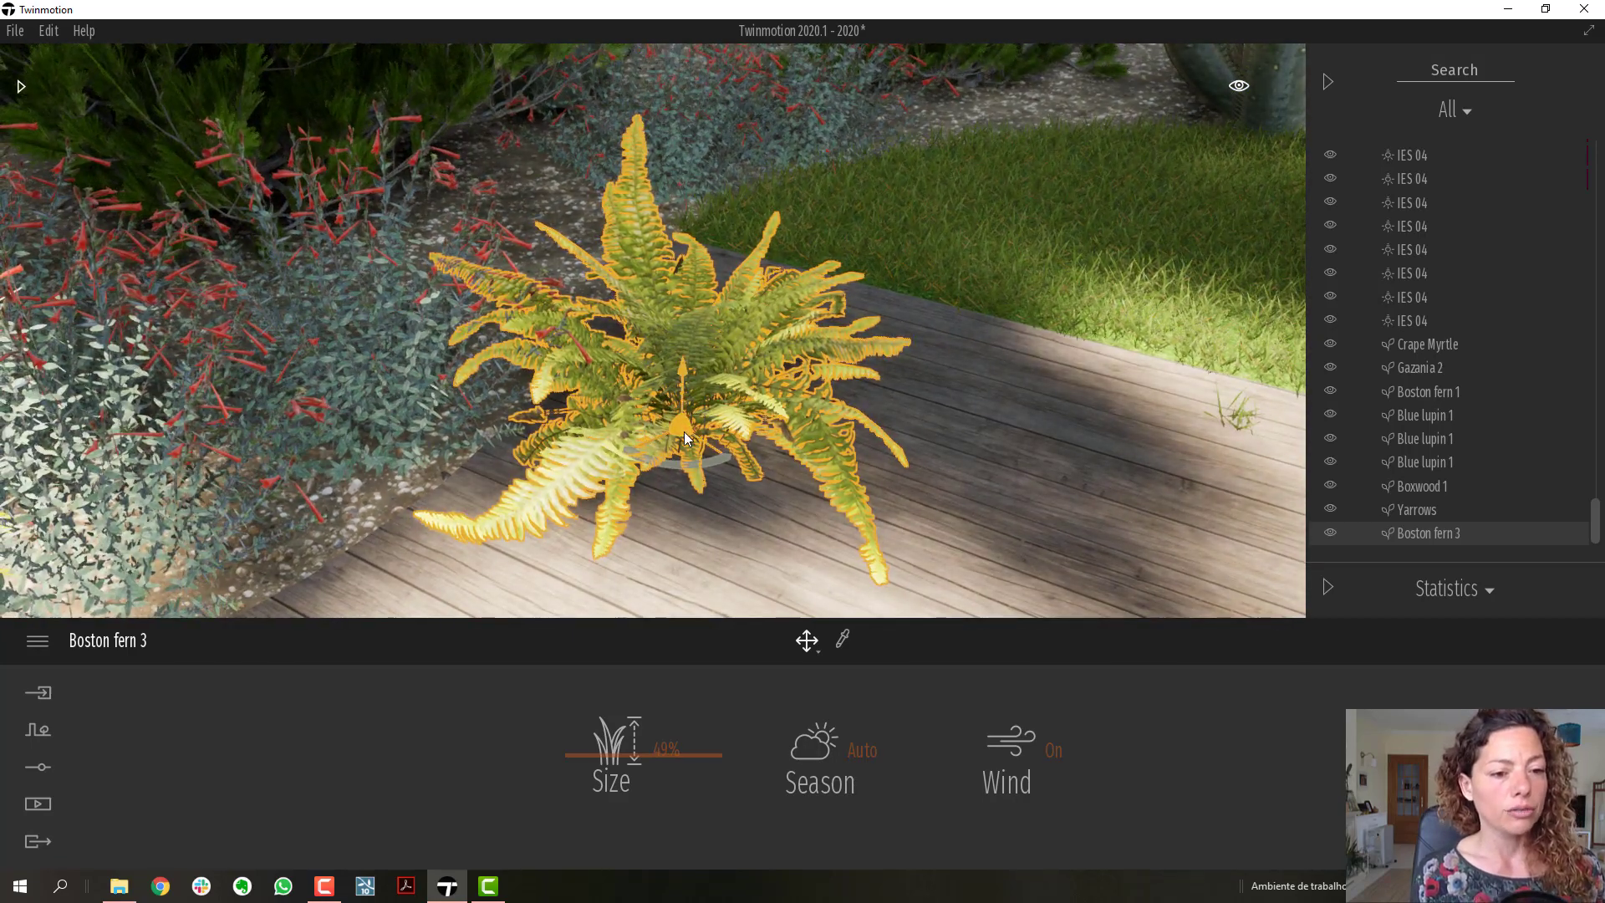
key(Delete)
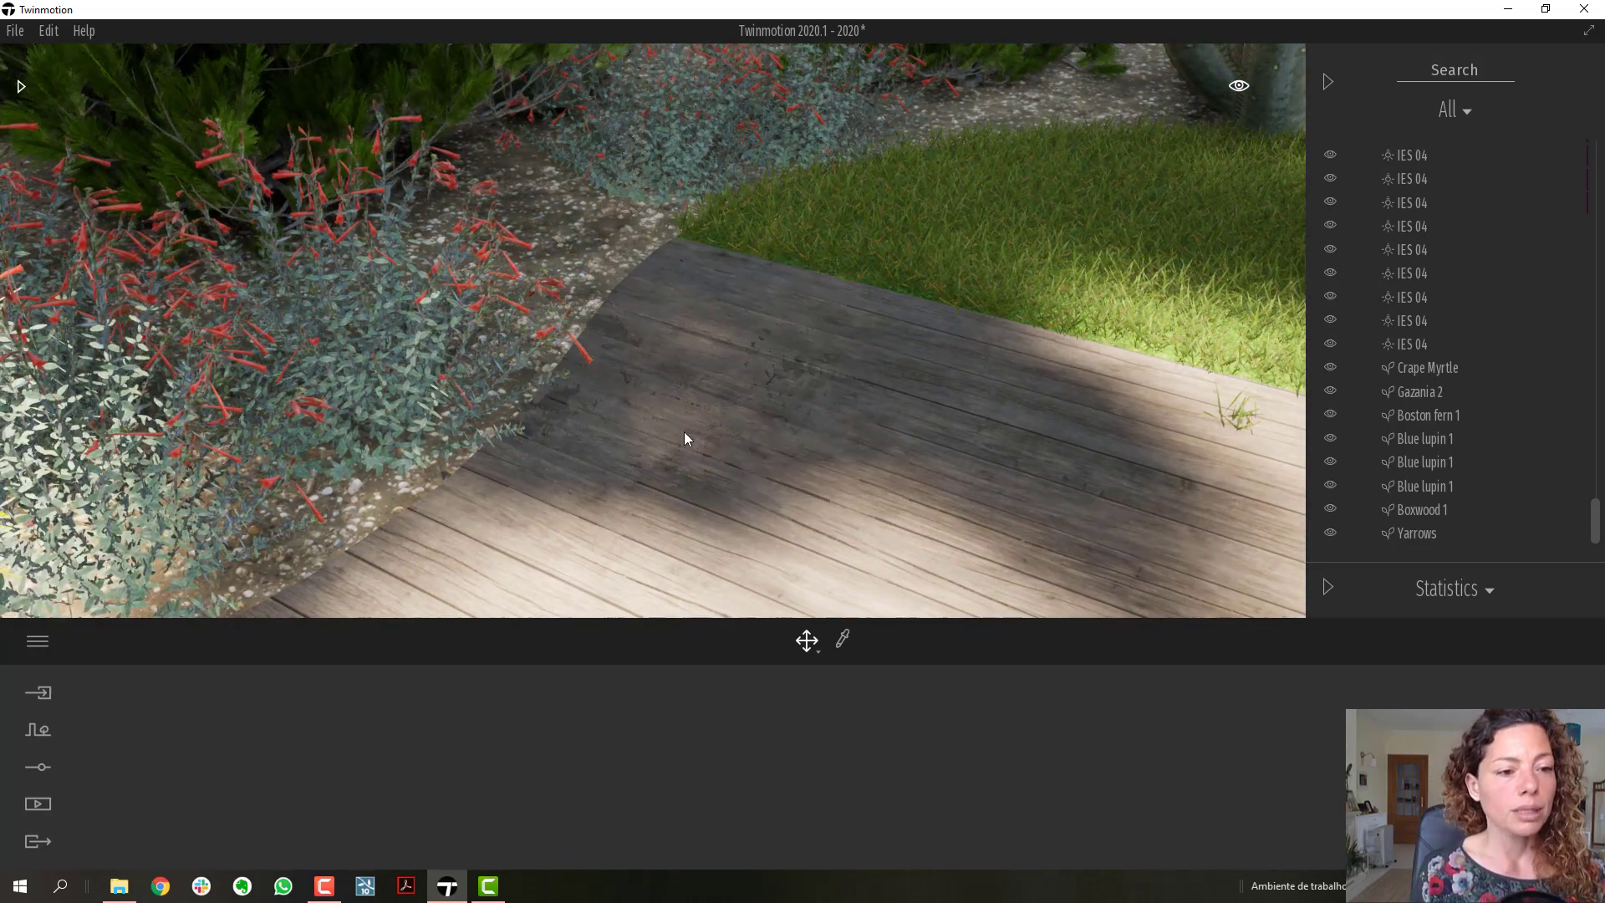
Browse the grass and flower species in the Grass and flowers category, returning to the Vegetation and landscape overview
click(21, 85)
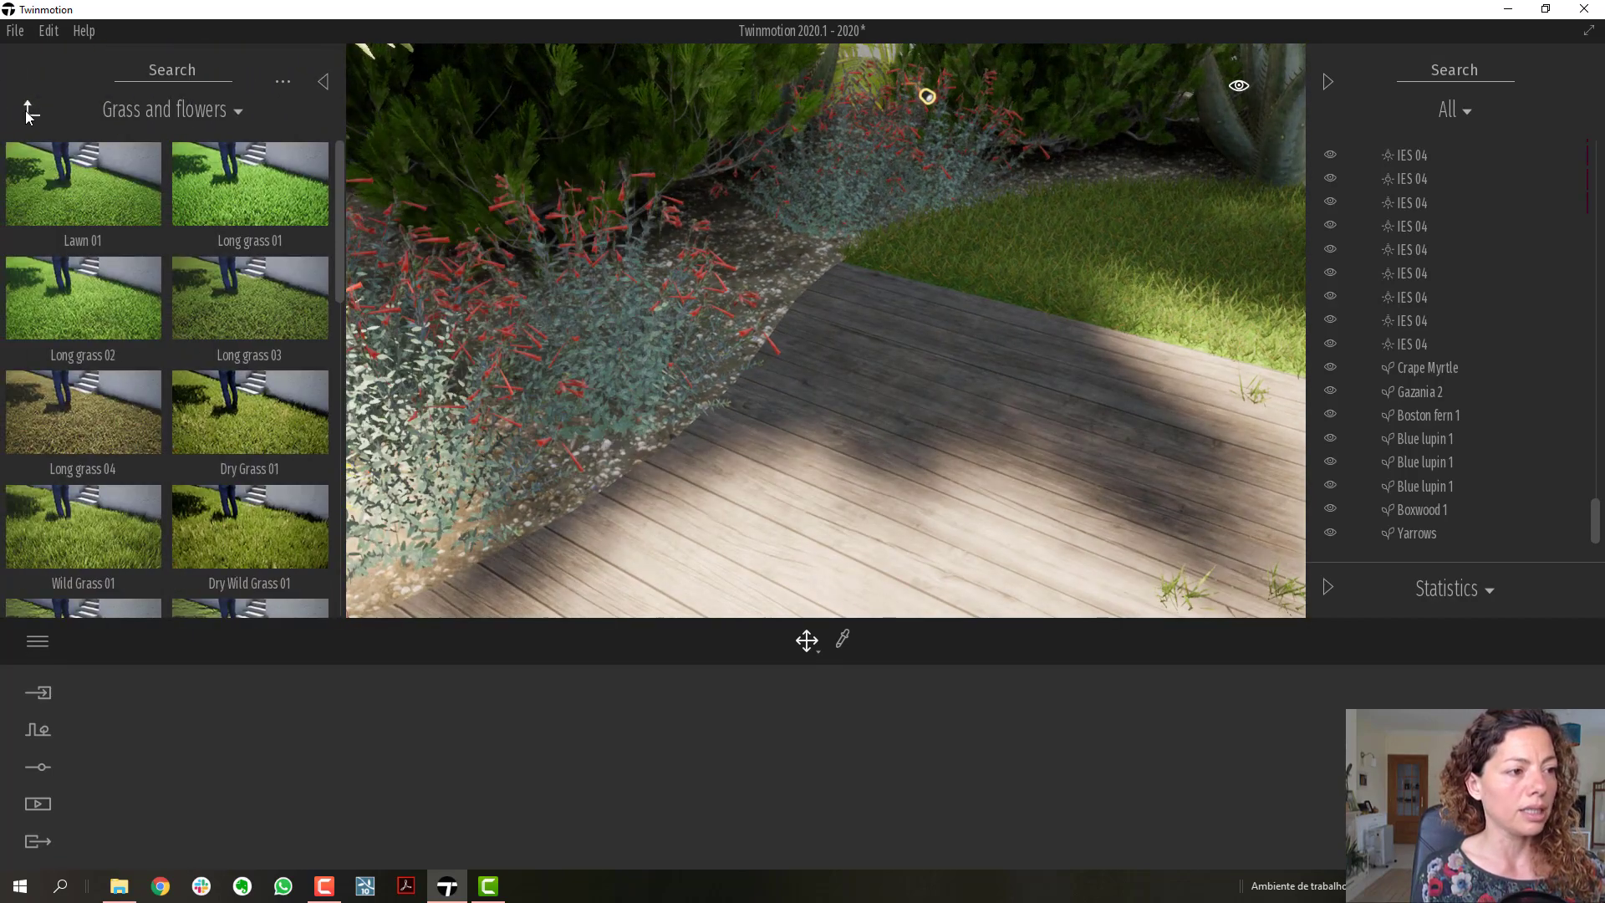
click(31, 108)
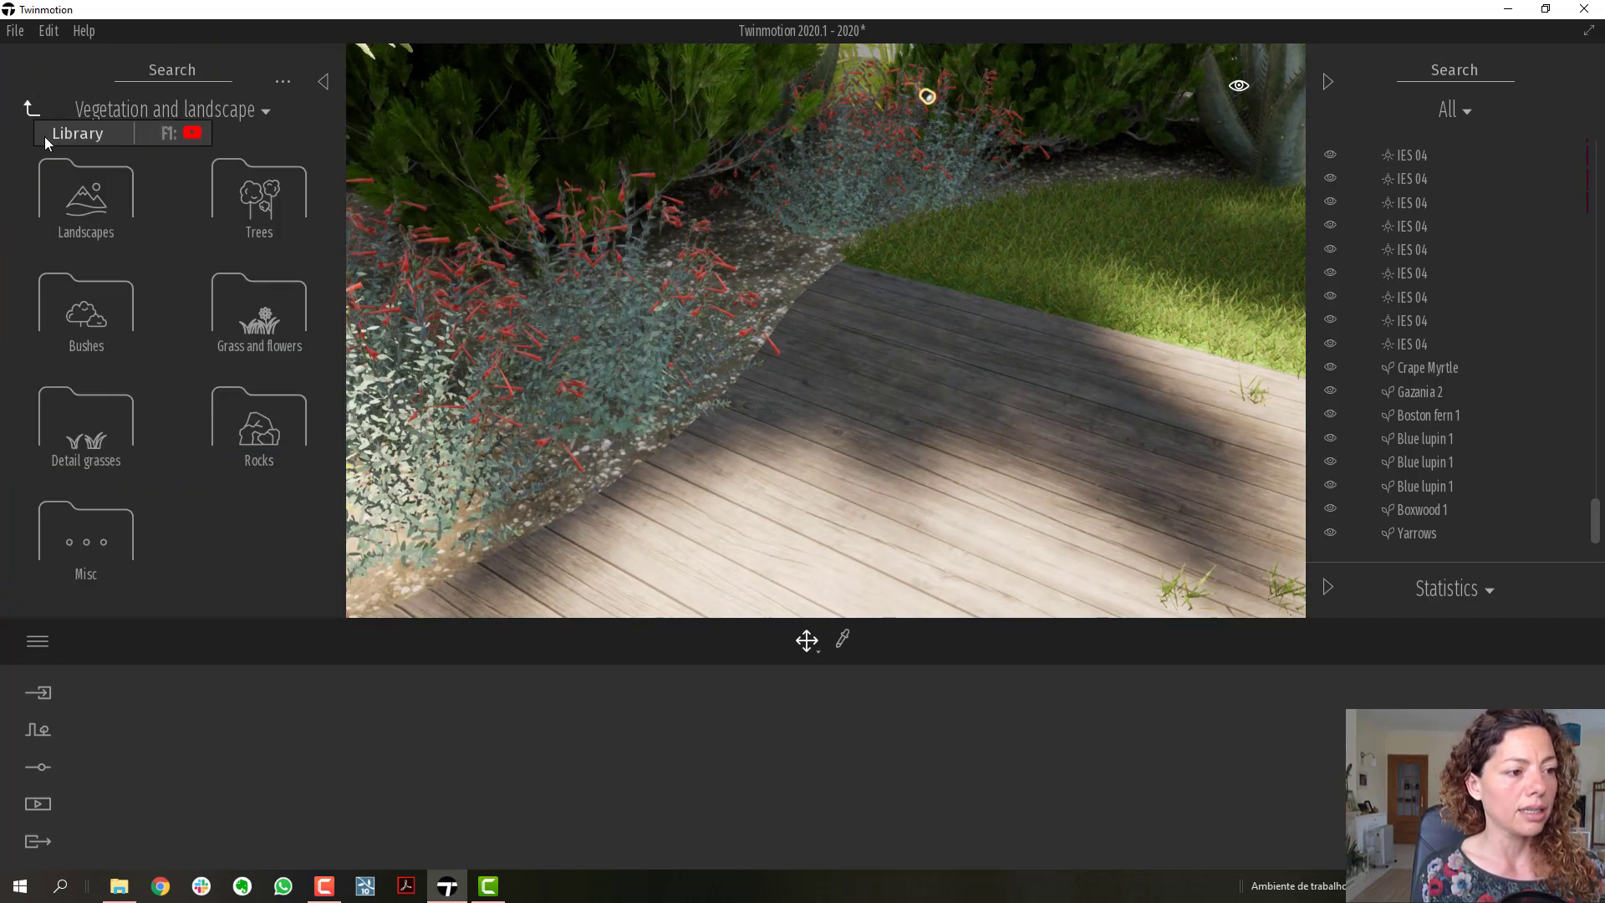
click(259, 313)
scroll(197, 351, down, 5)
scroll(189, 412, down, 5)
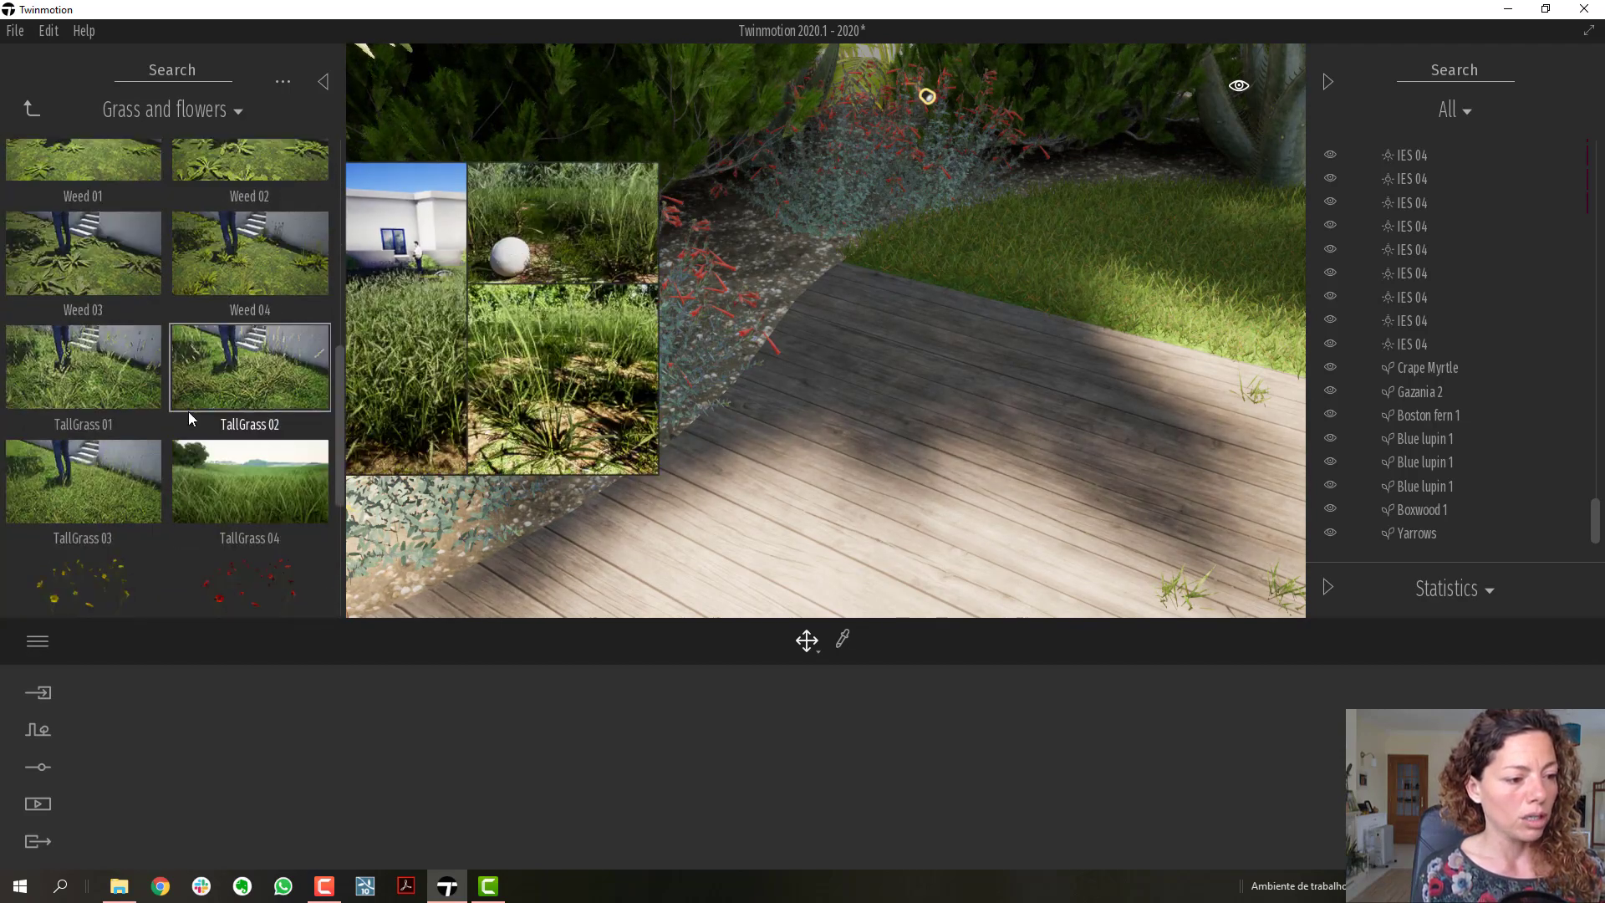
scroll(184, 514, down, 1)
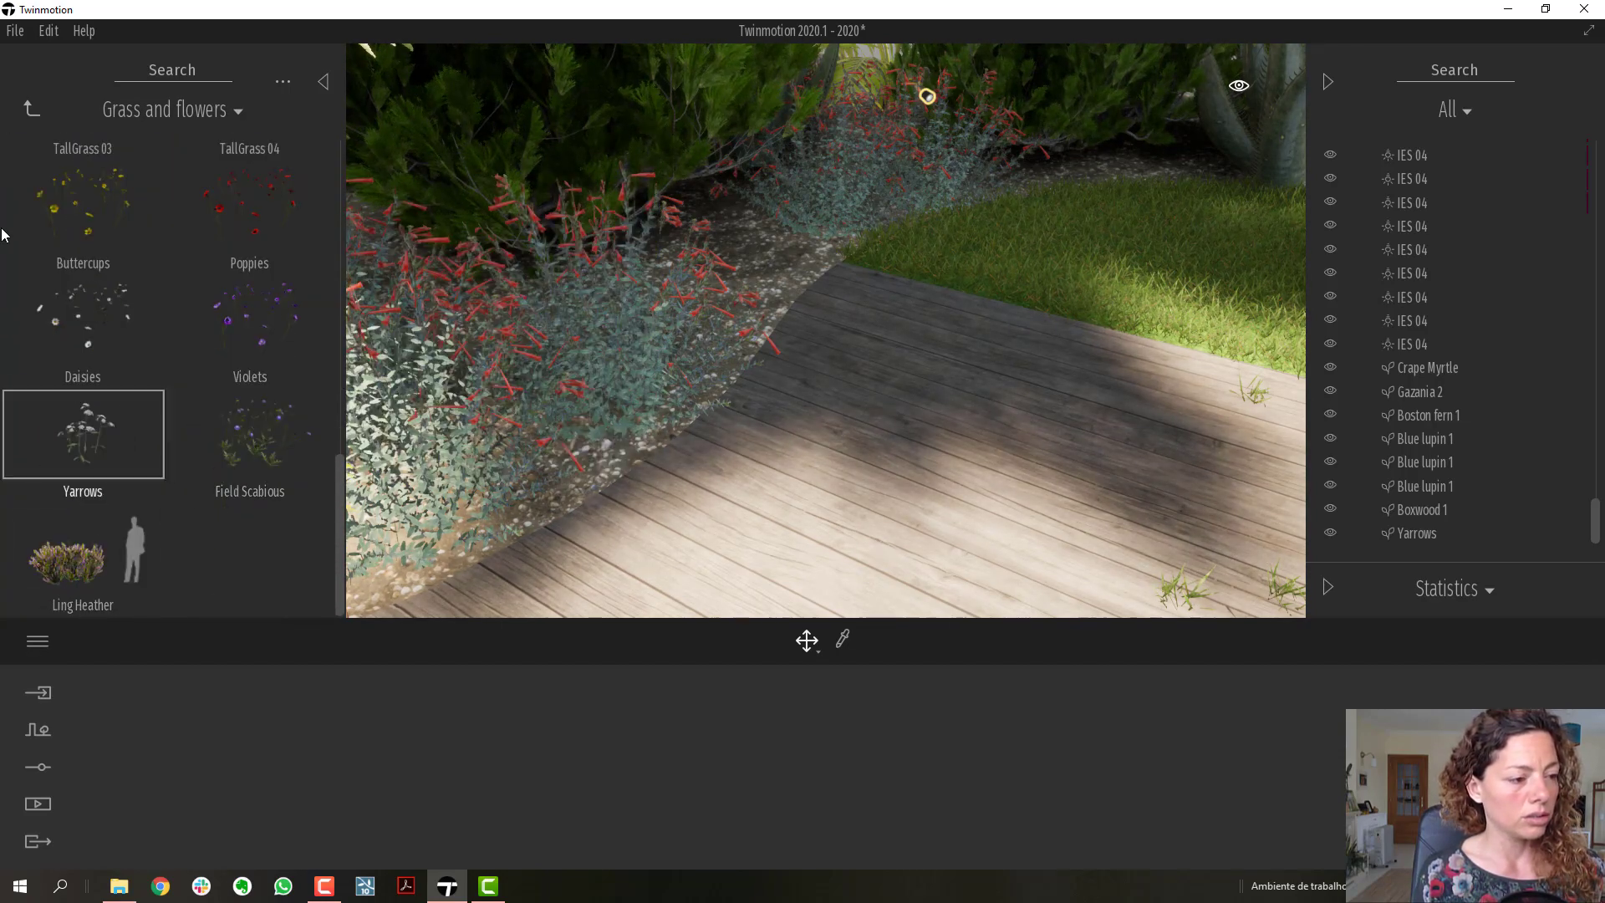
scroll(169, 490, up, 1)
scroll(159, 483, up, 8)
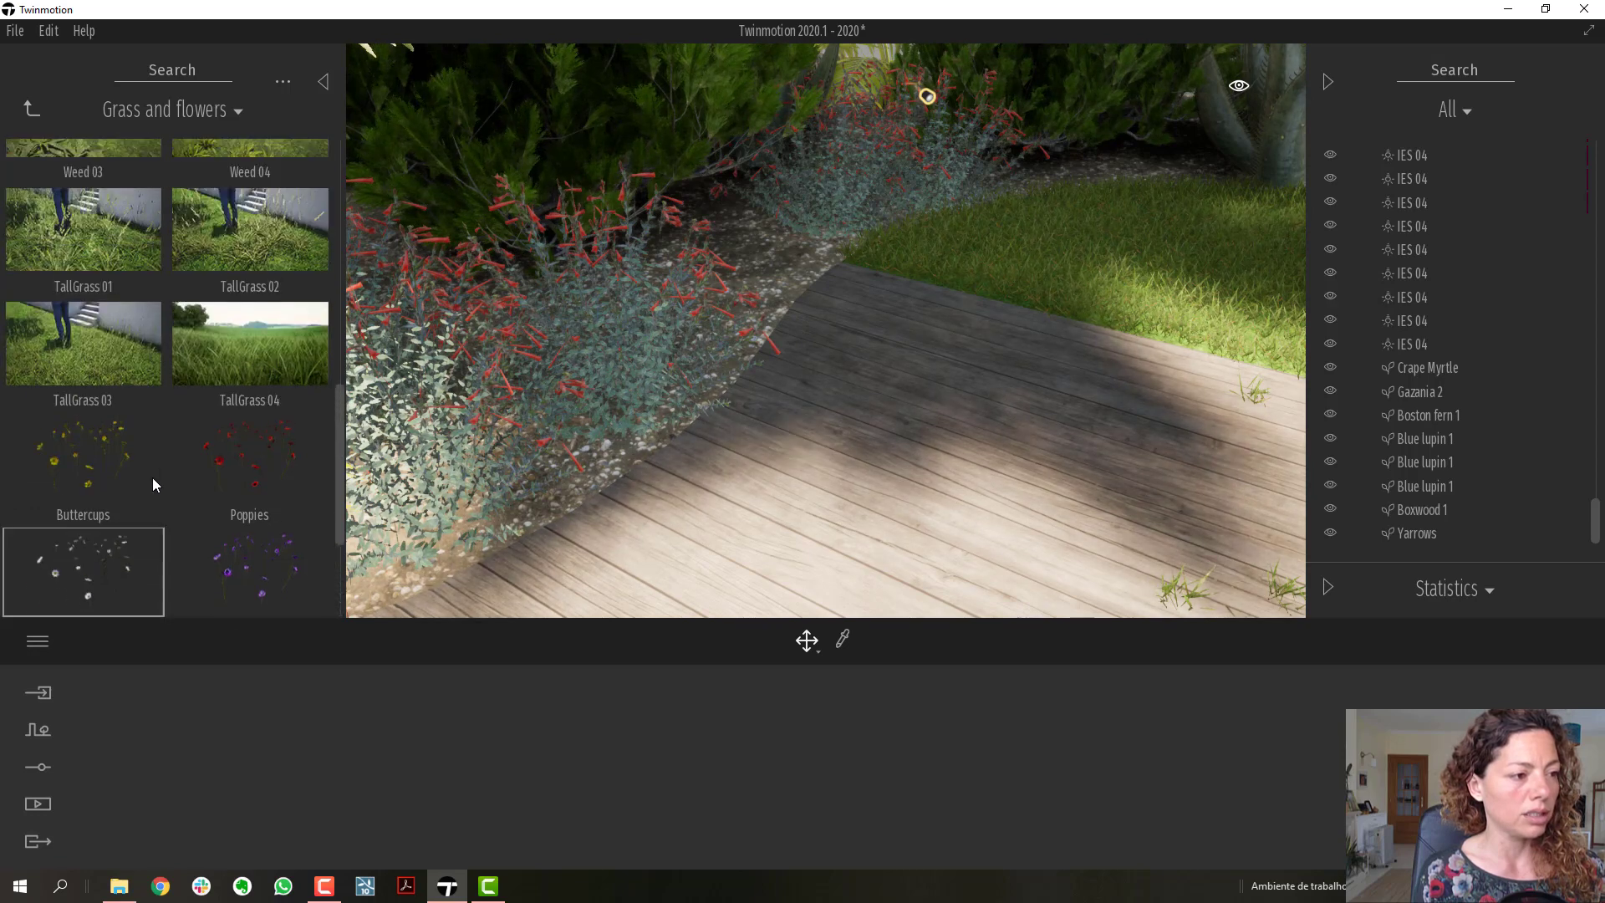
click(29, 109)
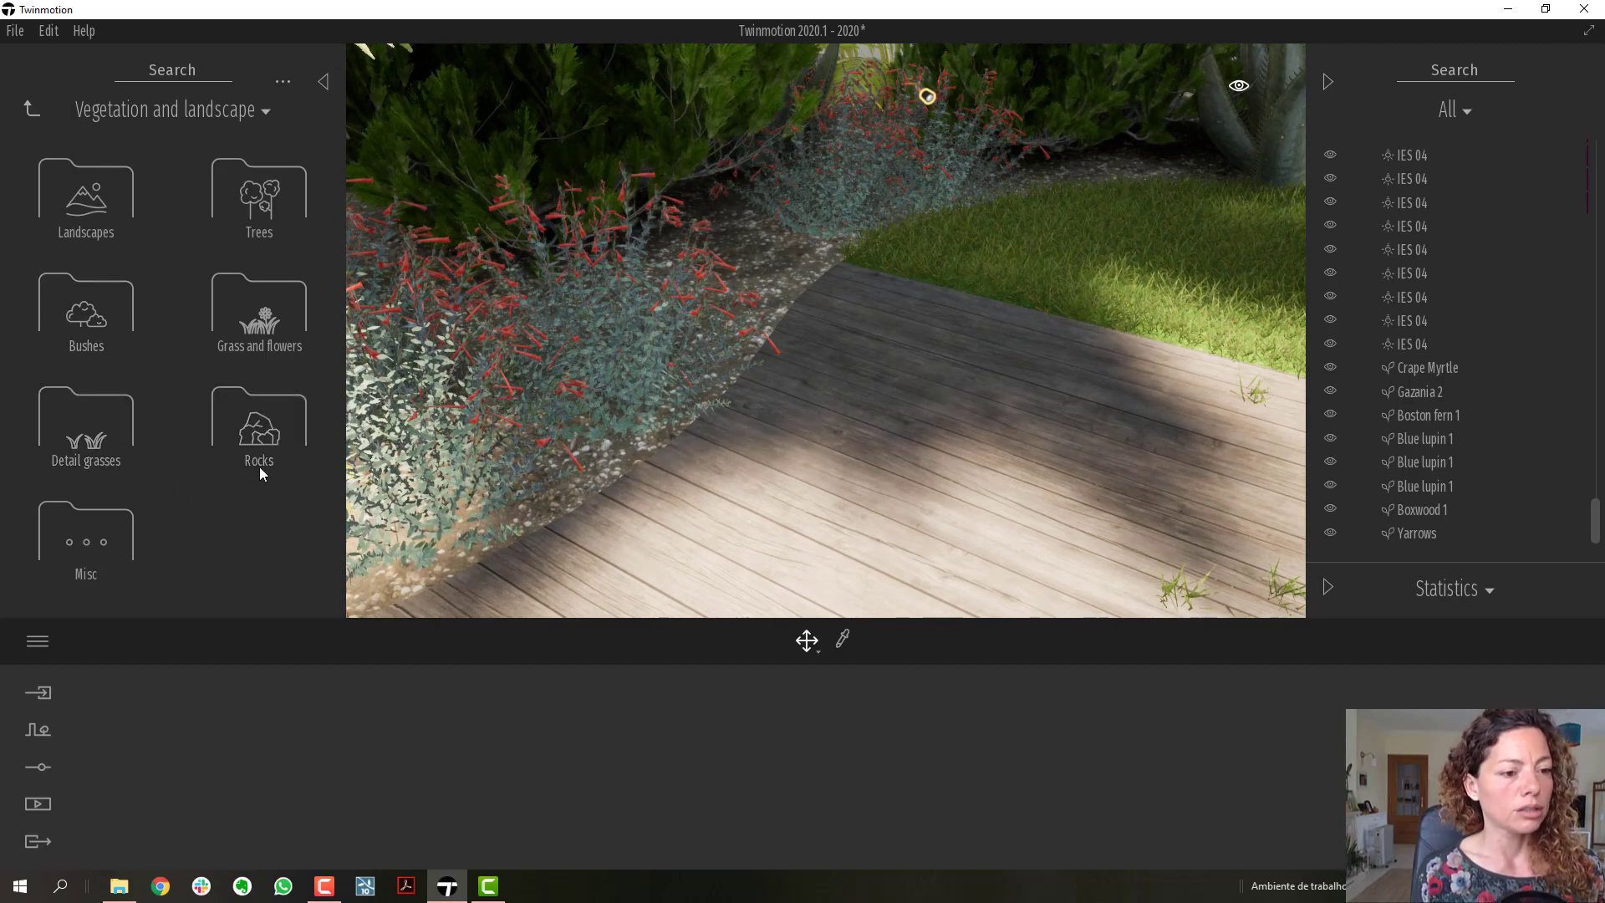
Examine the agaves, palms and cacti bordering the lawn, up close and from across the garden
right_drag(617, 372, 995, 183)
scroll(482, 370, up, 5)
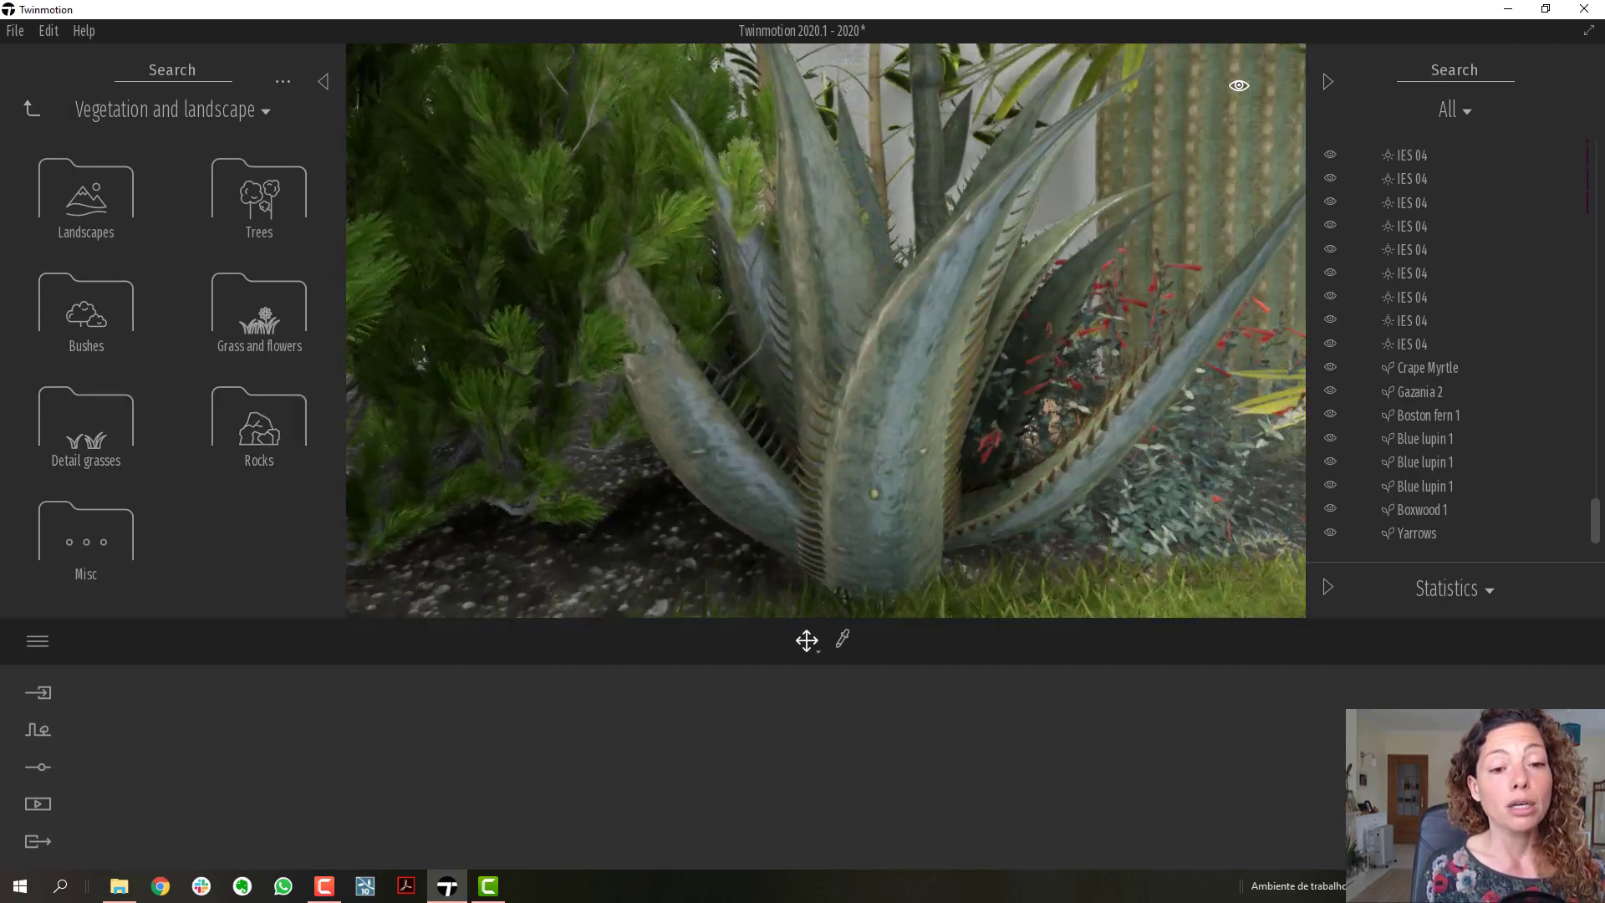
scroll(482, 370, down, 4)
right_drag(482, 369, 787, 311)
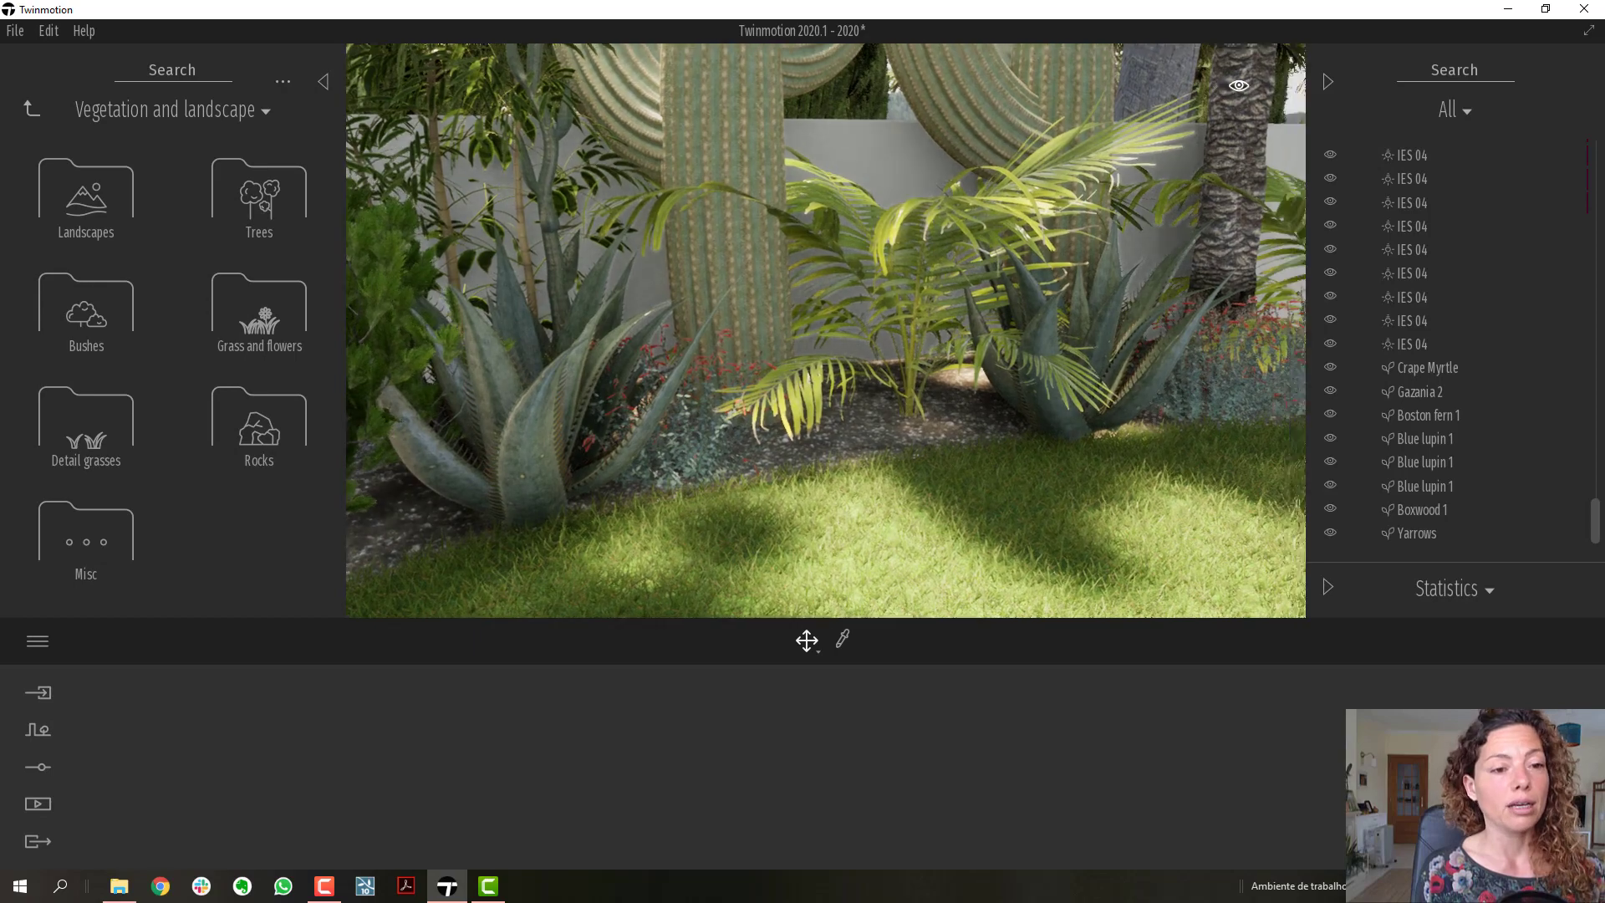
scroll(616, 462, down, 5)
right_drag(616, 462, 1099, 565)
right_drag(616, 374, 523, 351)
scroll(616, 373, up, 3)
scroll(616, 373, down, 4)
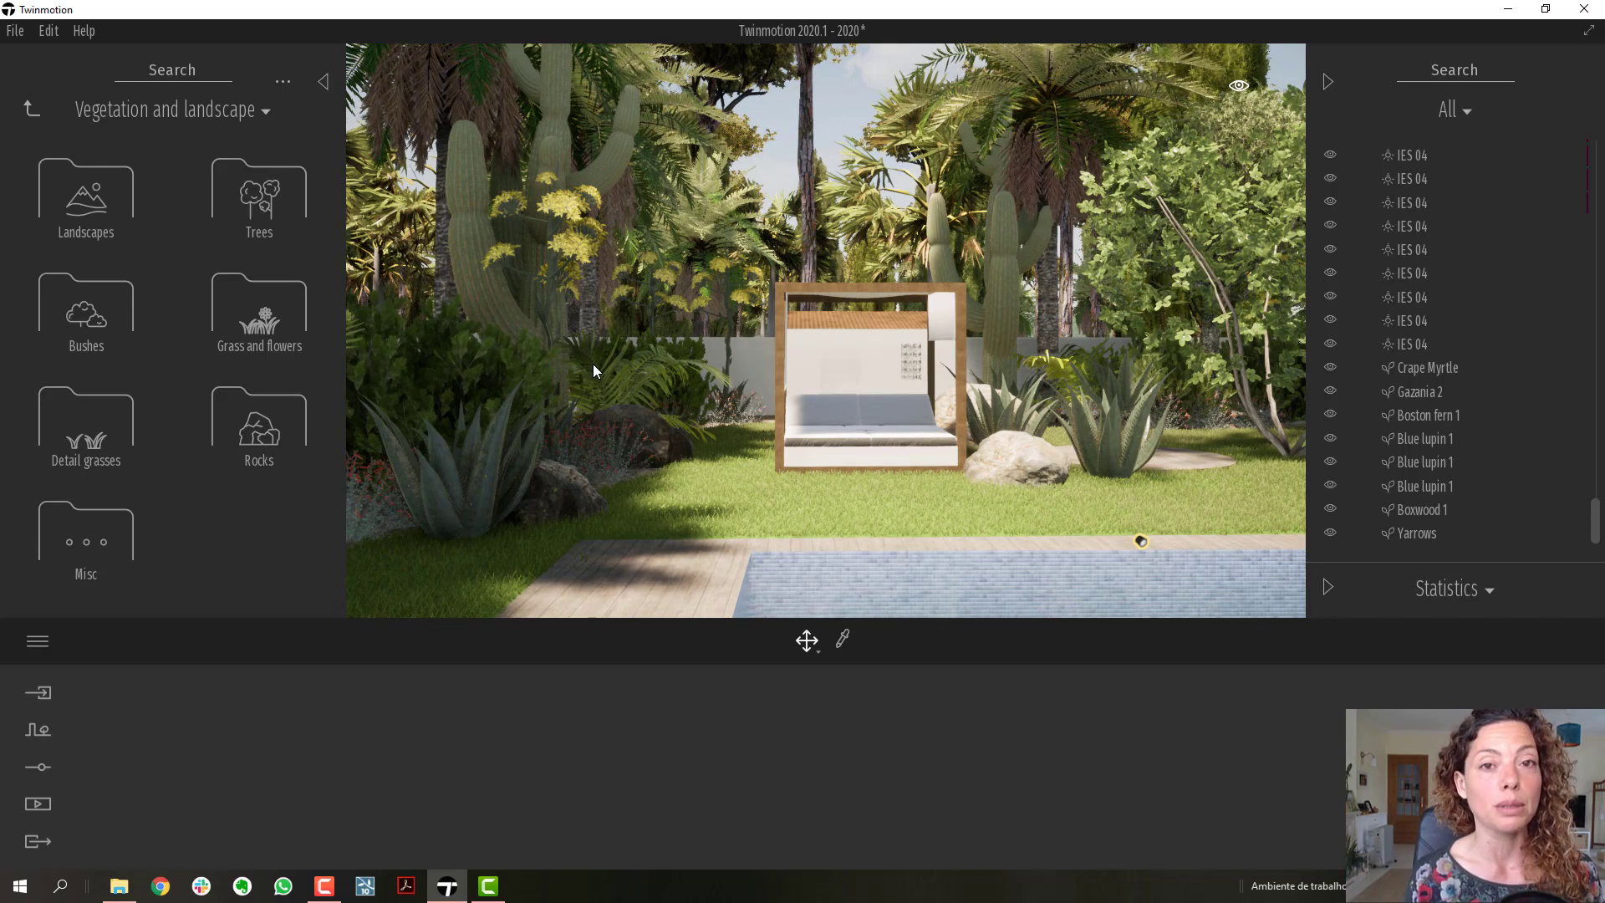
Look over the finished garden from the pool, framing the daybed, boulders and surrounding trees across the water
key(s)
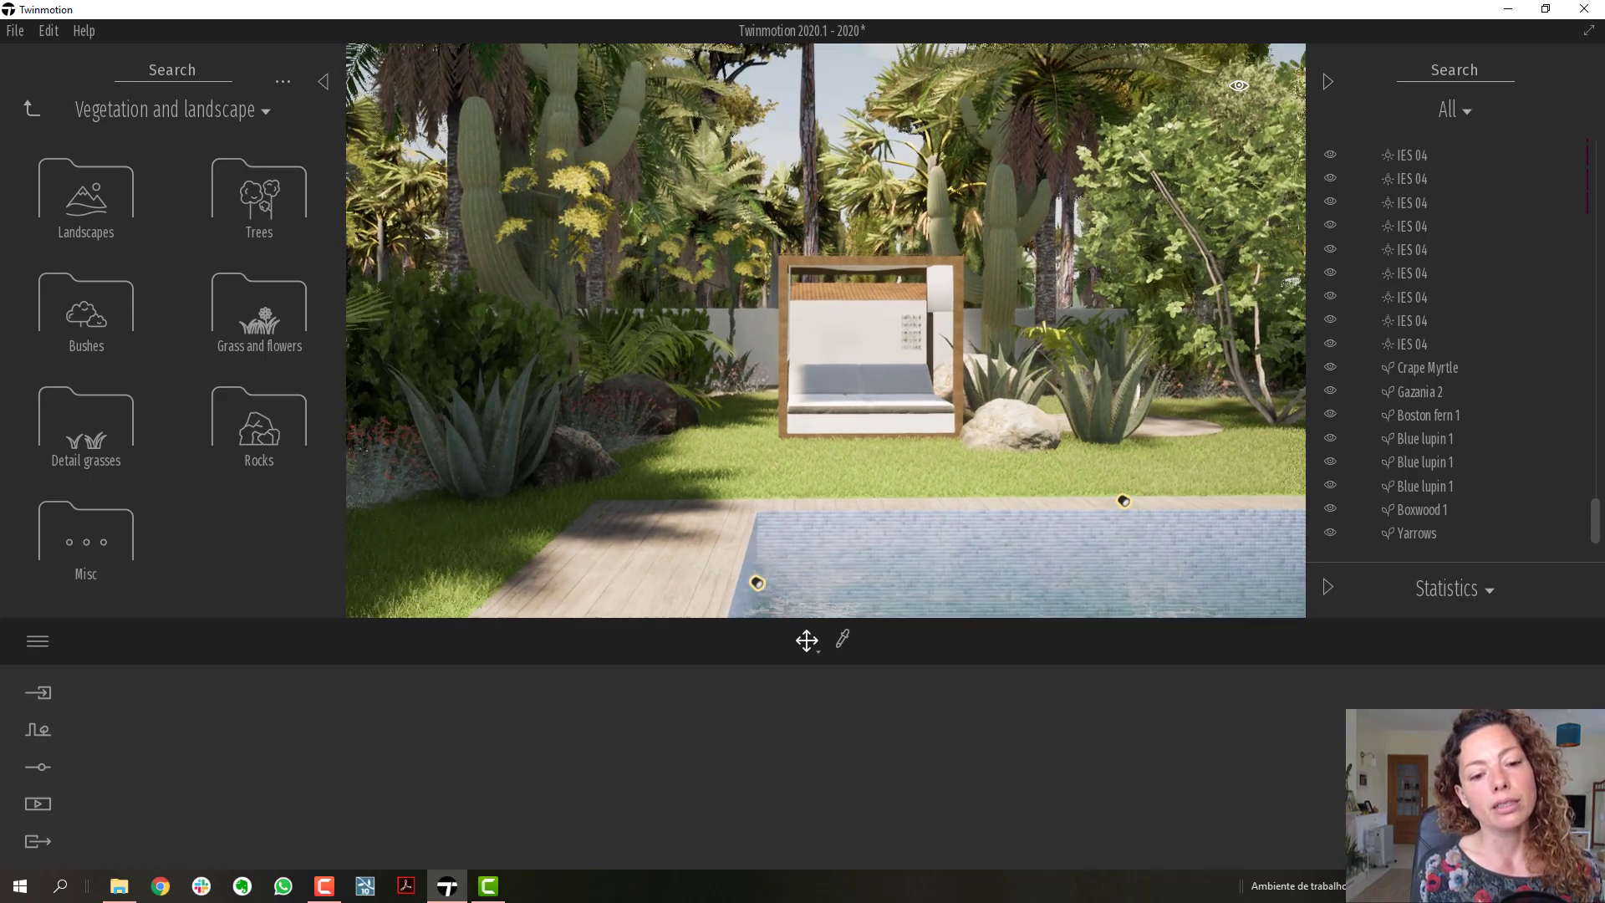
key(d)
key(Up)
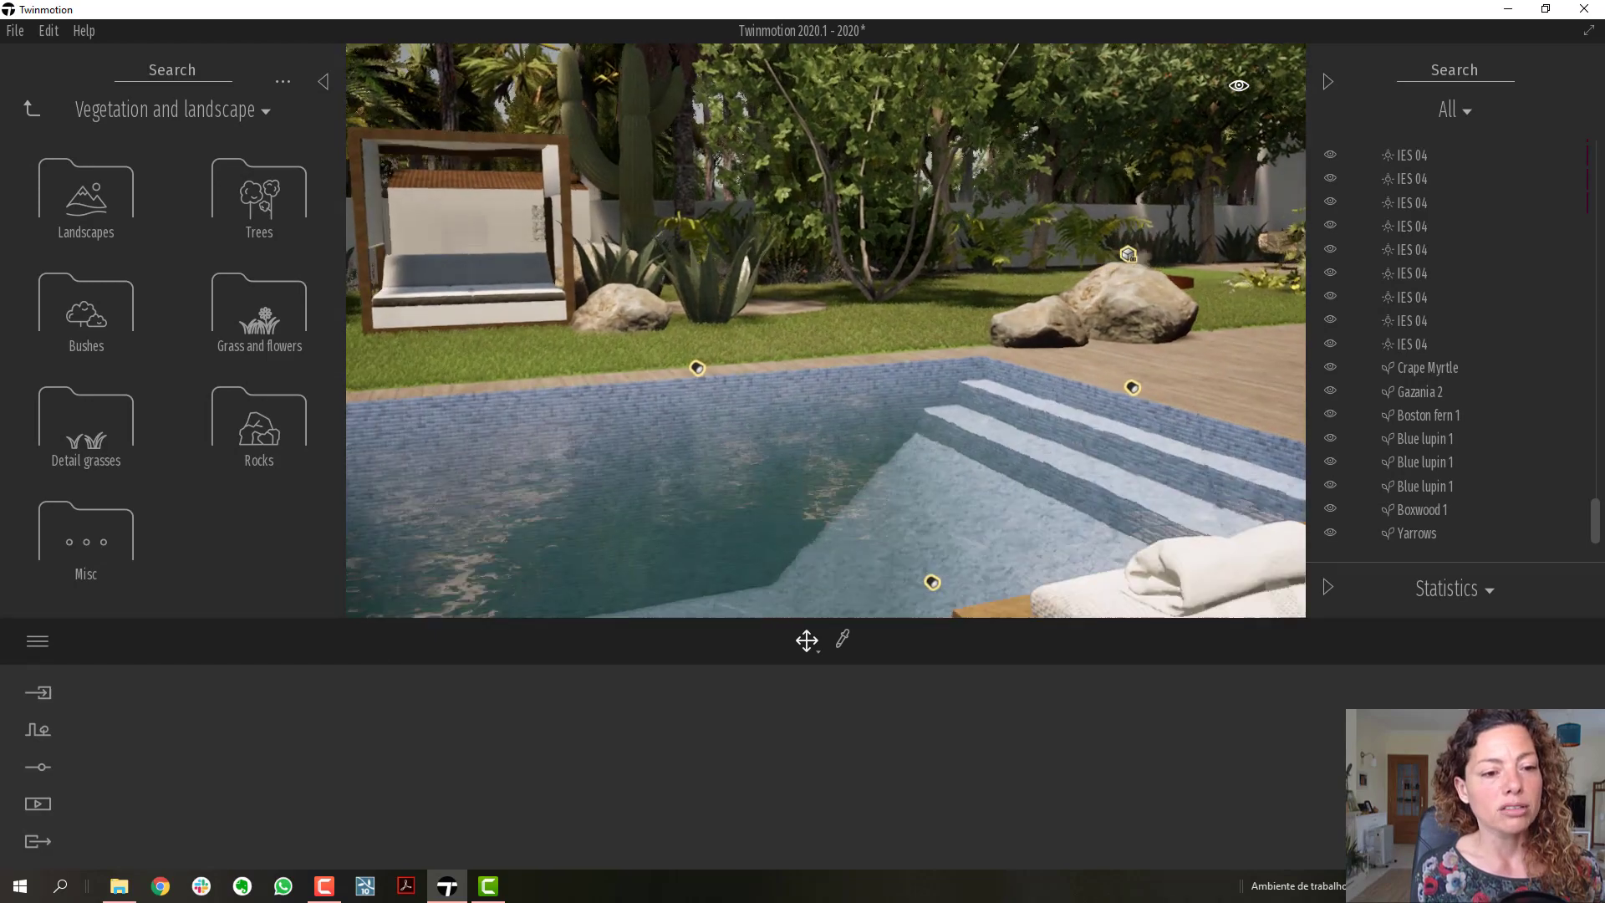
key(Down)
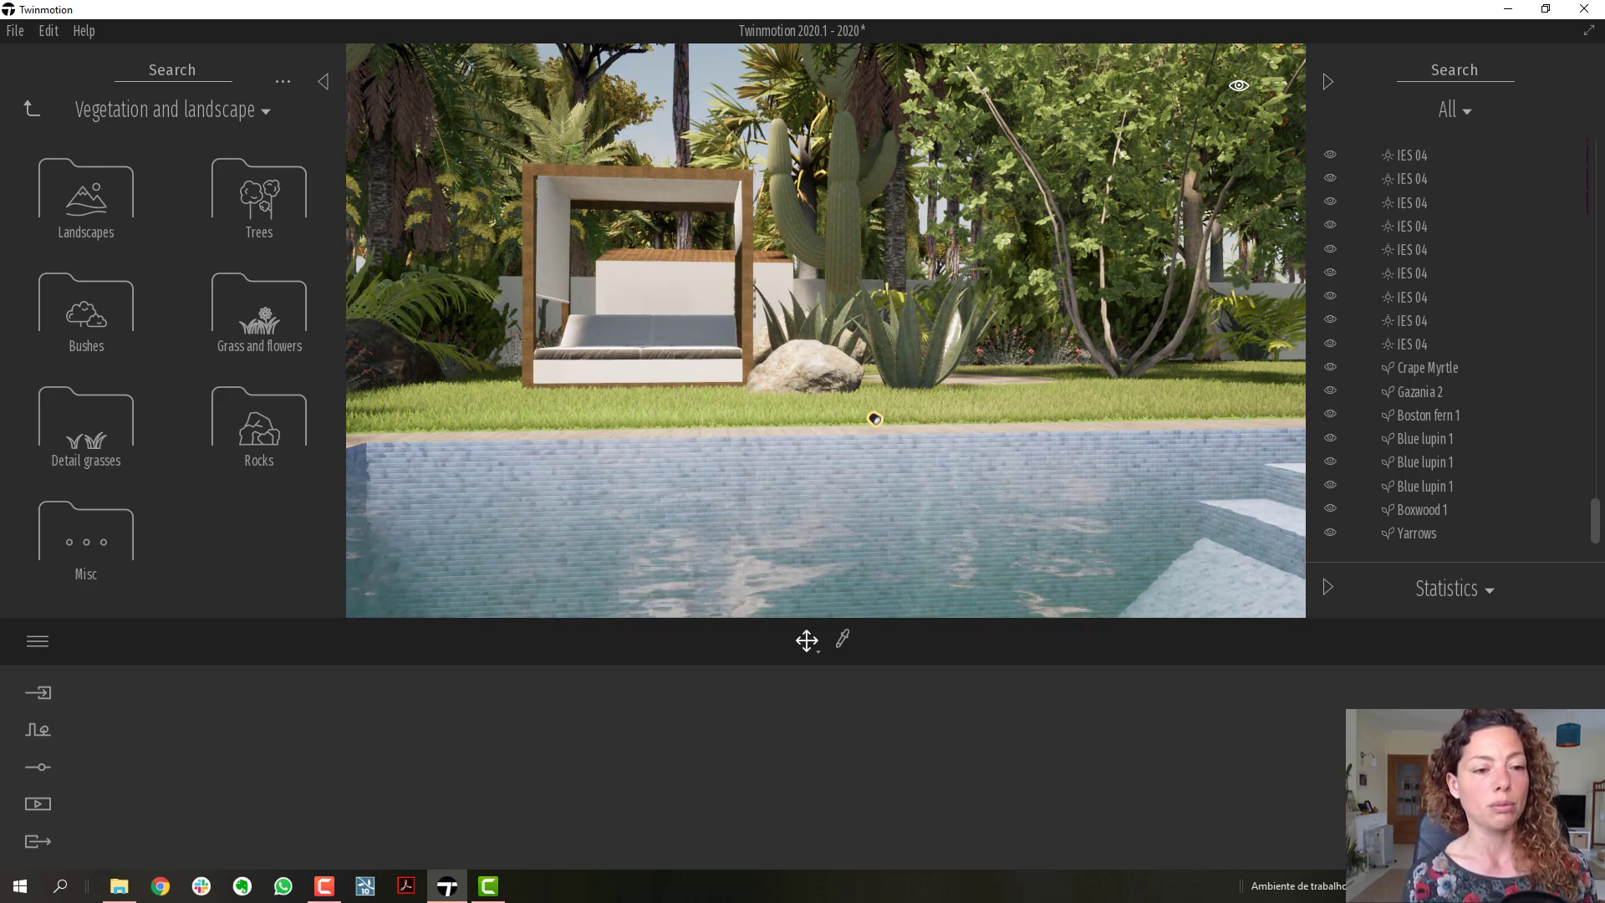
right_drag(802, 394, 778, 392)
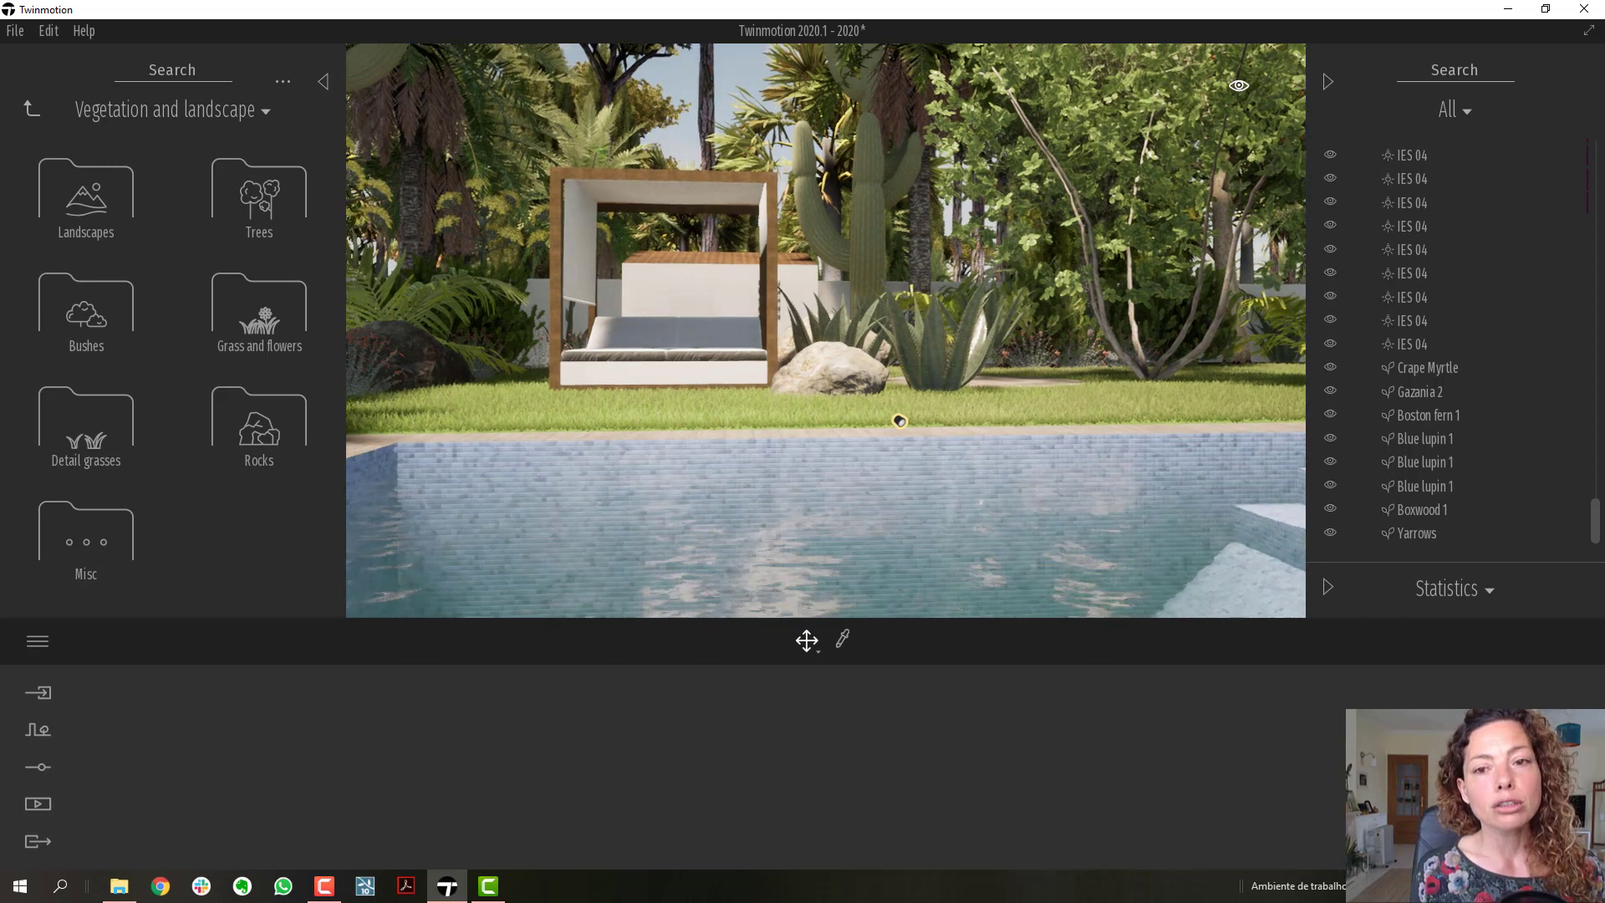